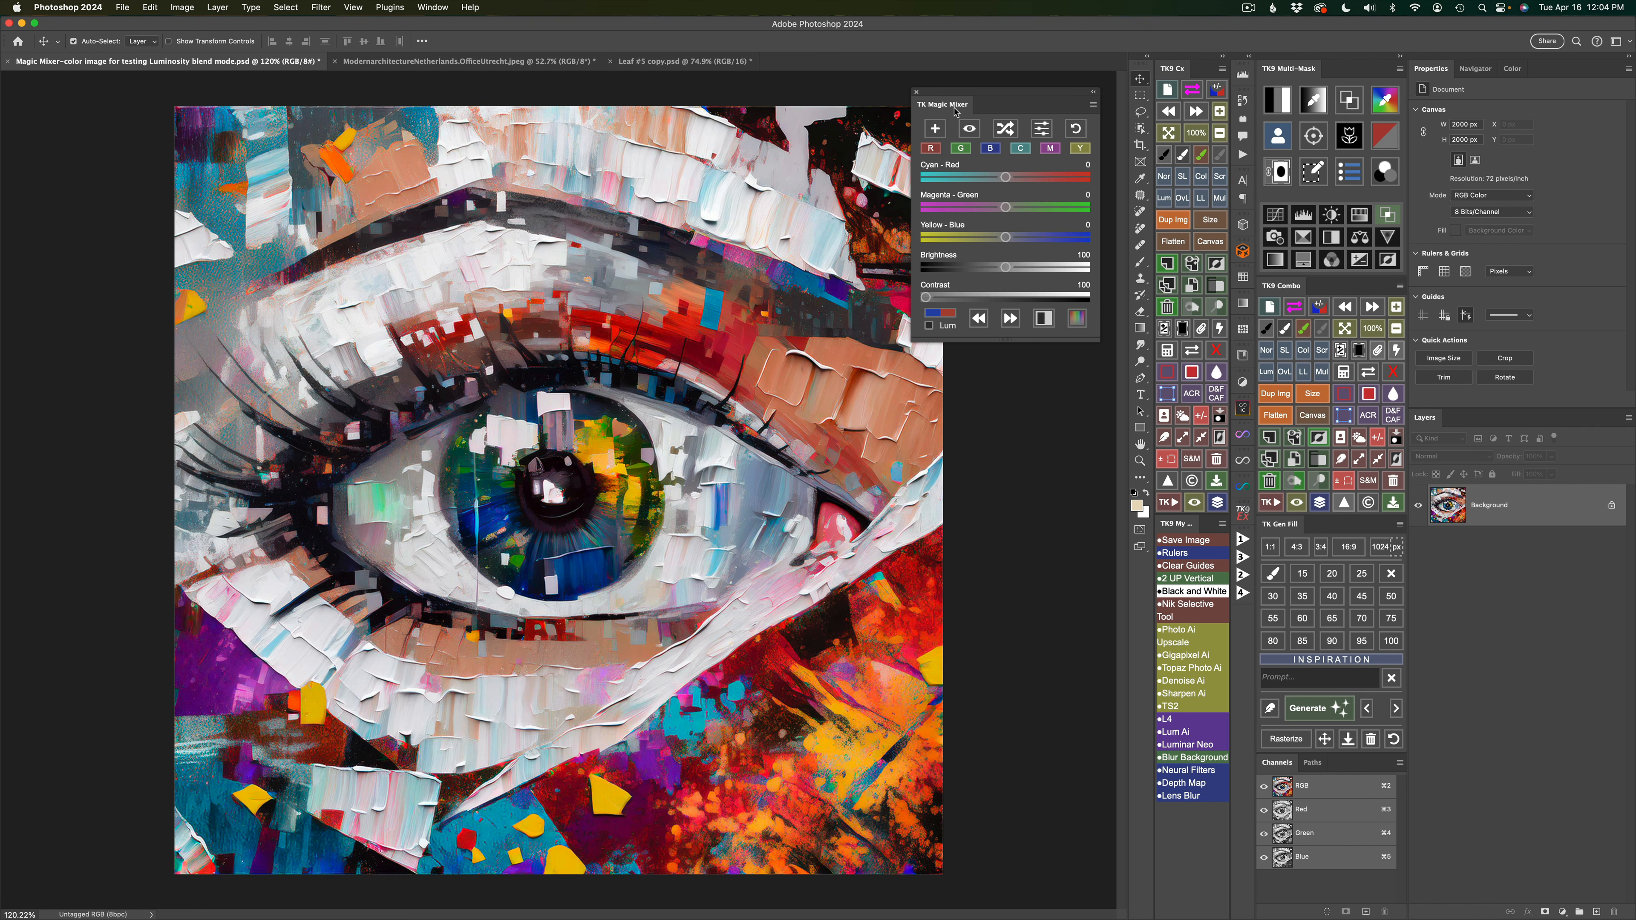
- Float the TK Magic Mixer panel over the image, test a wider size, restore its width and dock it beside TK9 Combo
left_click_drag(965, 100, 782, 250)
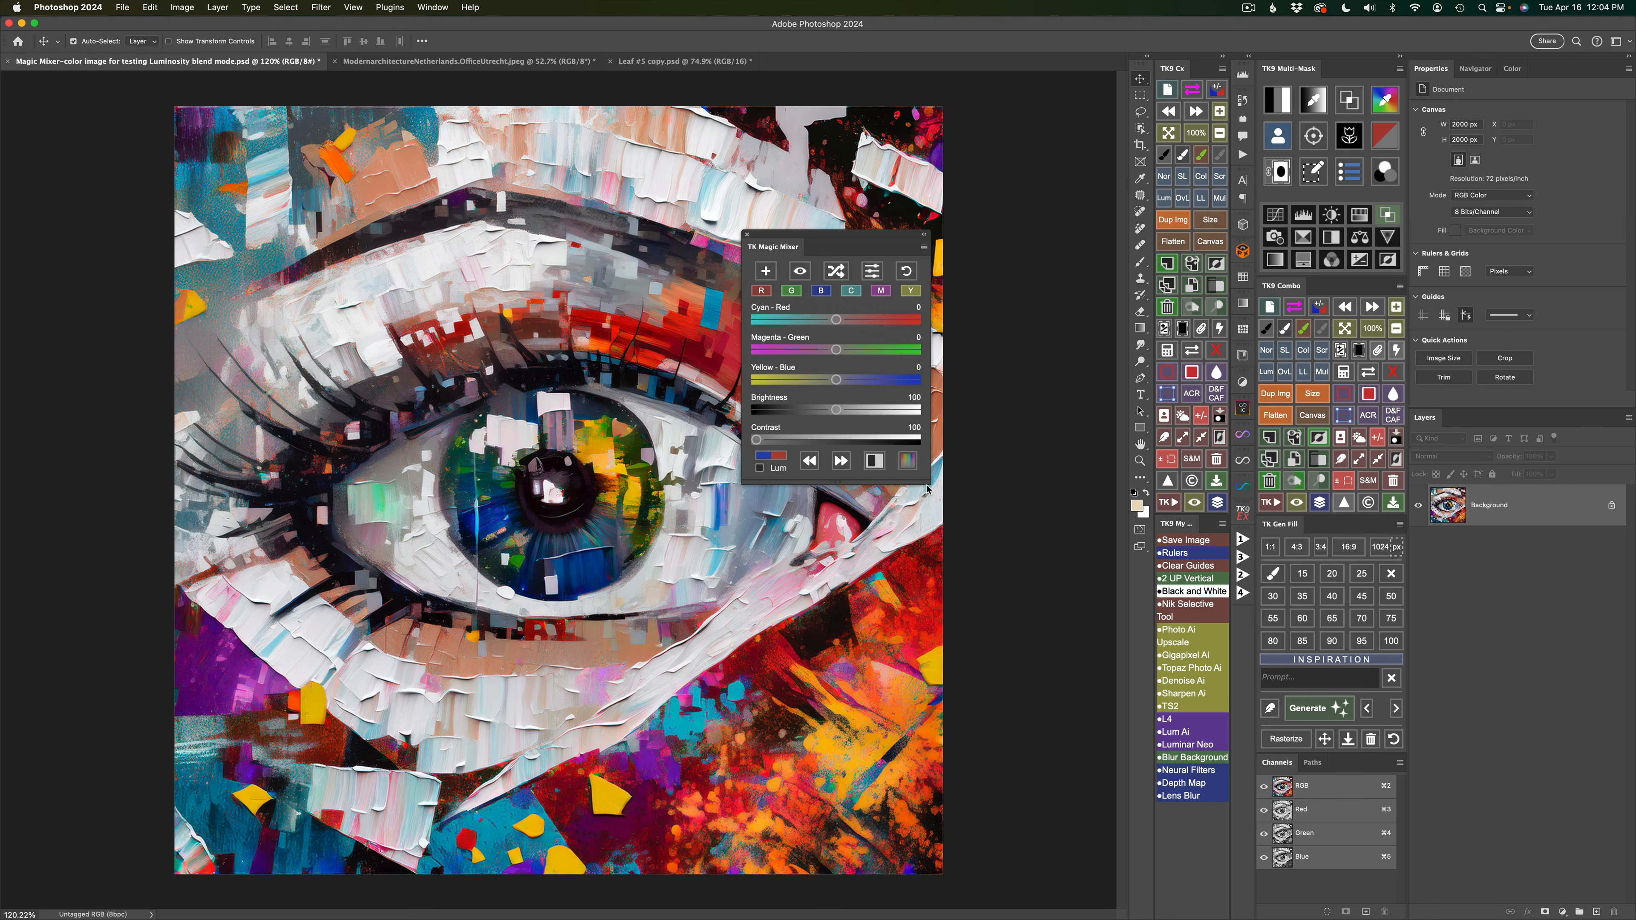
left_click_drag(928, 483, 1101, 487)
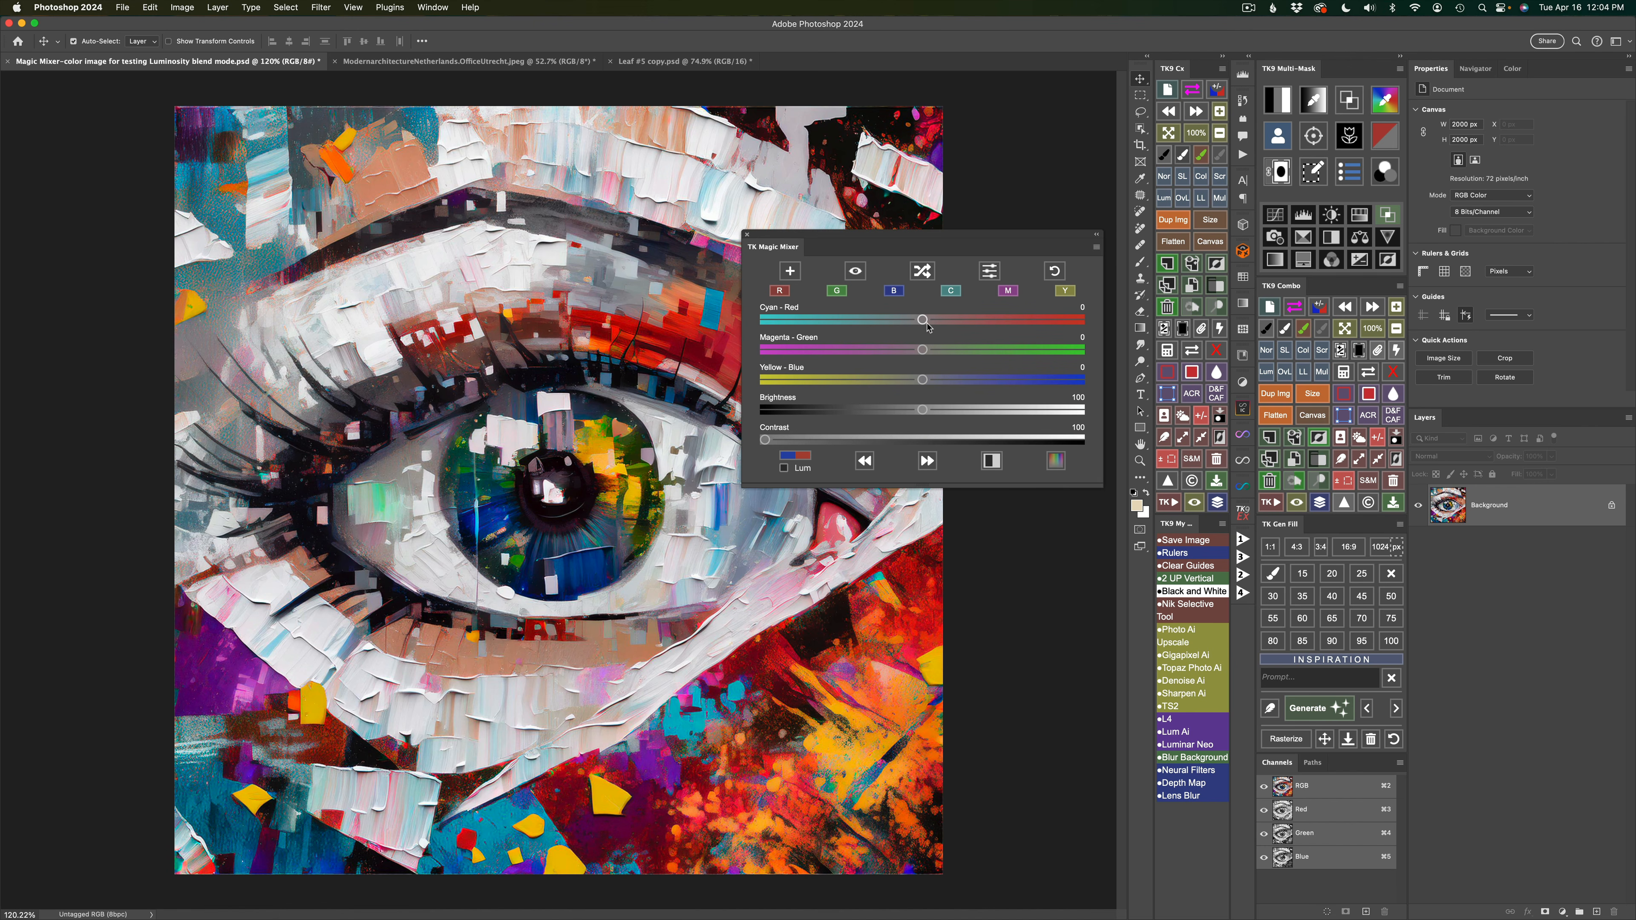
left_click_drag(1100, 486, 932, 481)
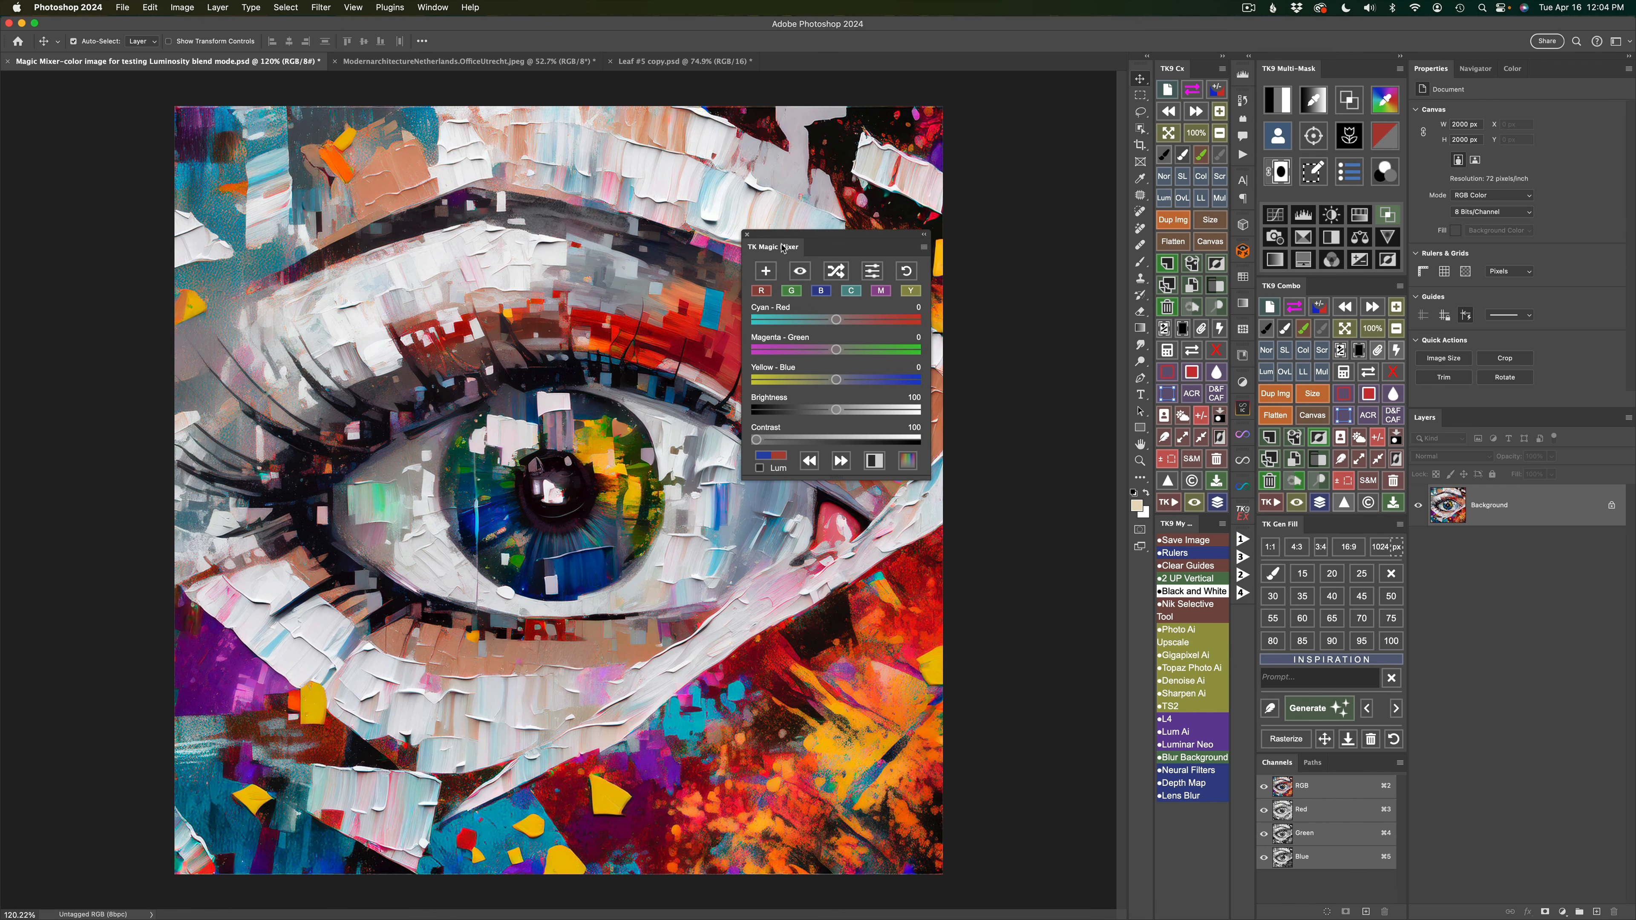
left_click_drag(788, 249, 1305, 291)
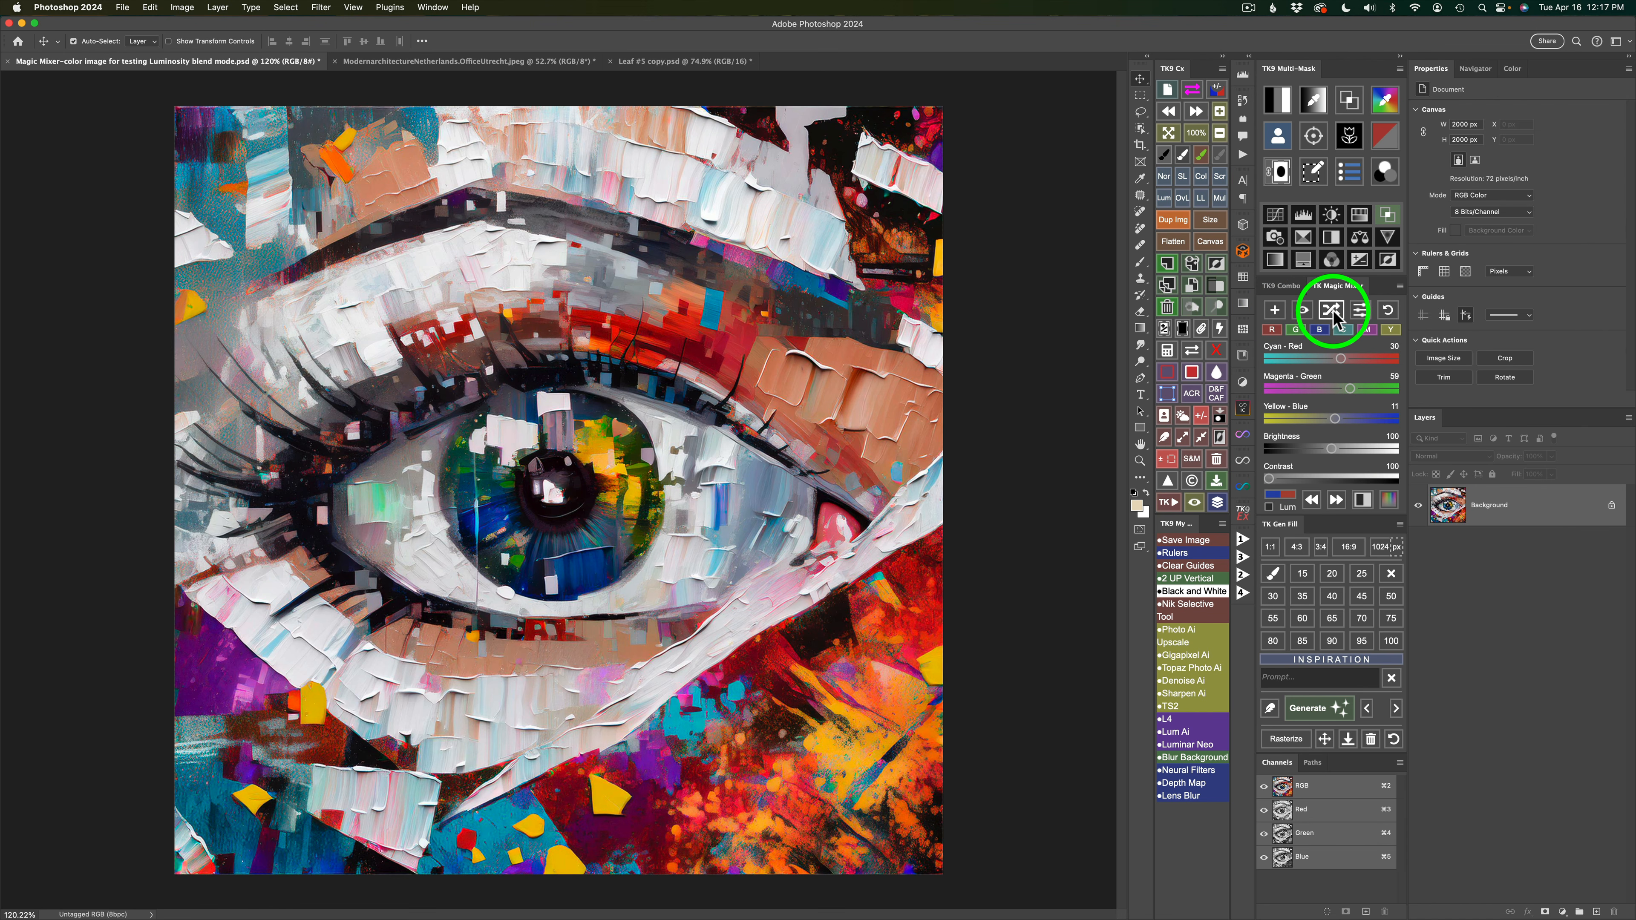
- Add a Magic Mixer adjustment layer with Lum enabled for Luminosity blending, and compare the image with the layer hidden and shown
left_click(1276, 315)
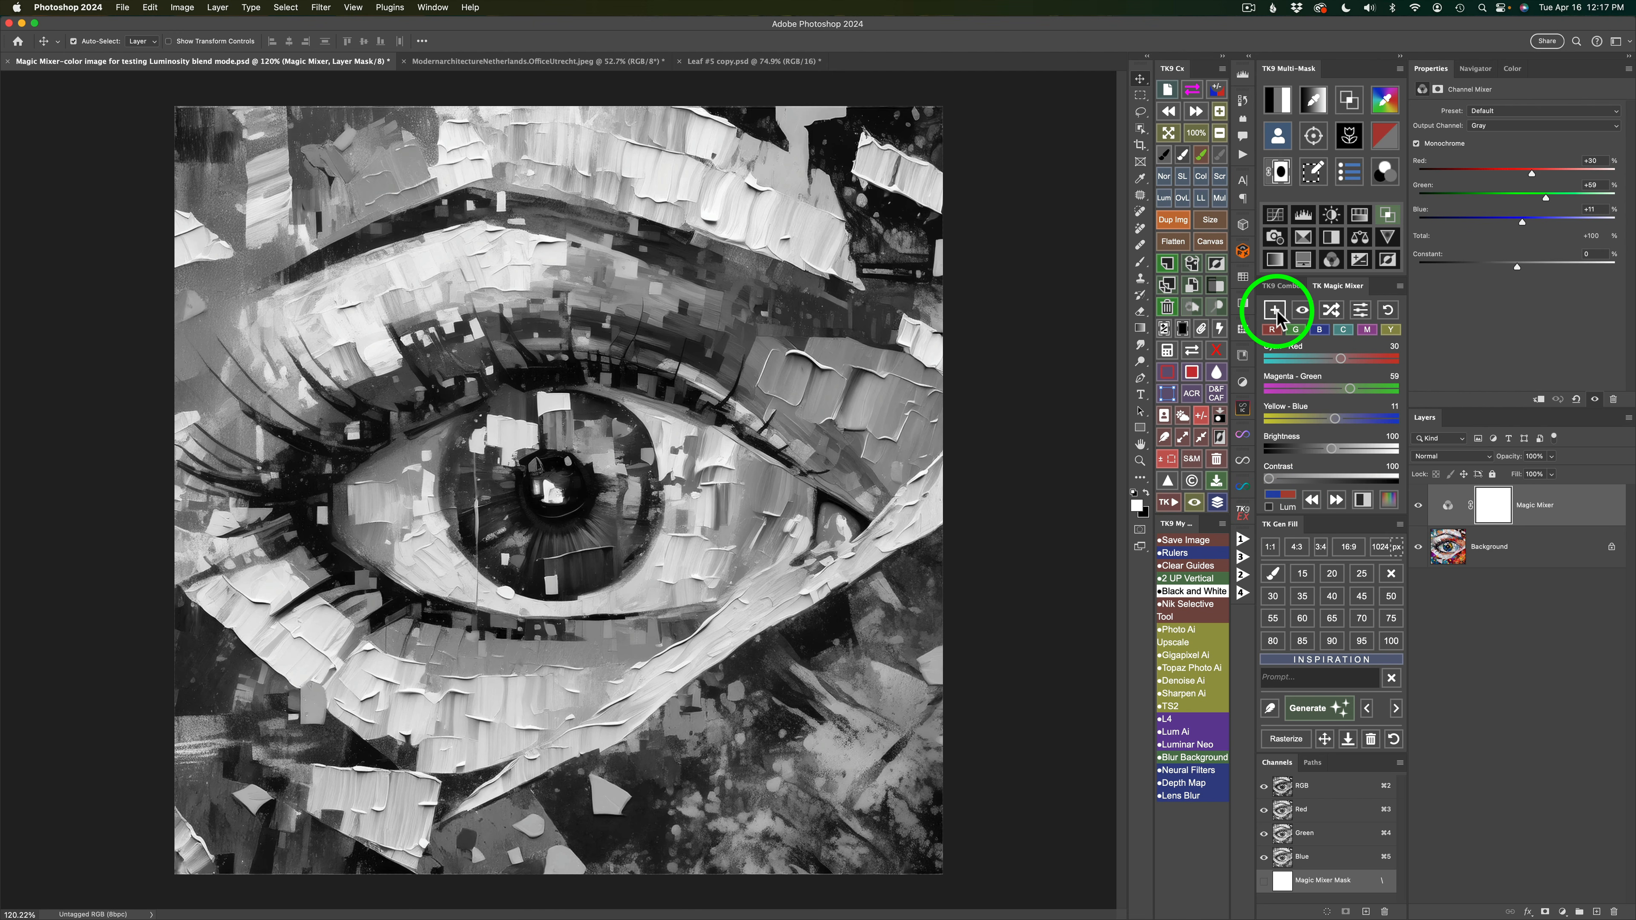
left_click(1269, 508)
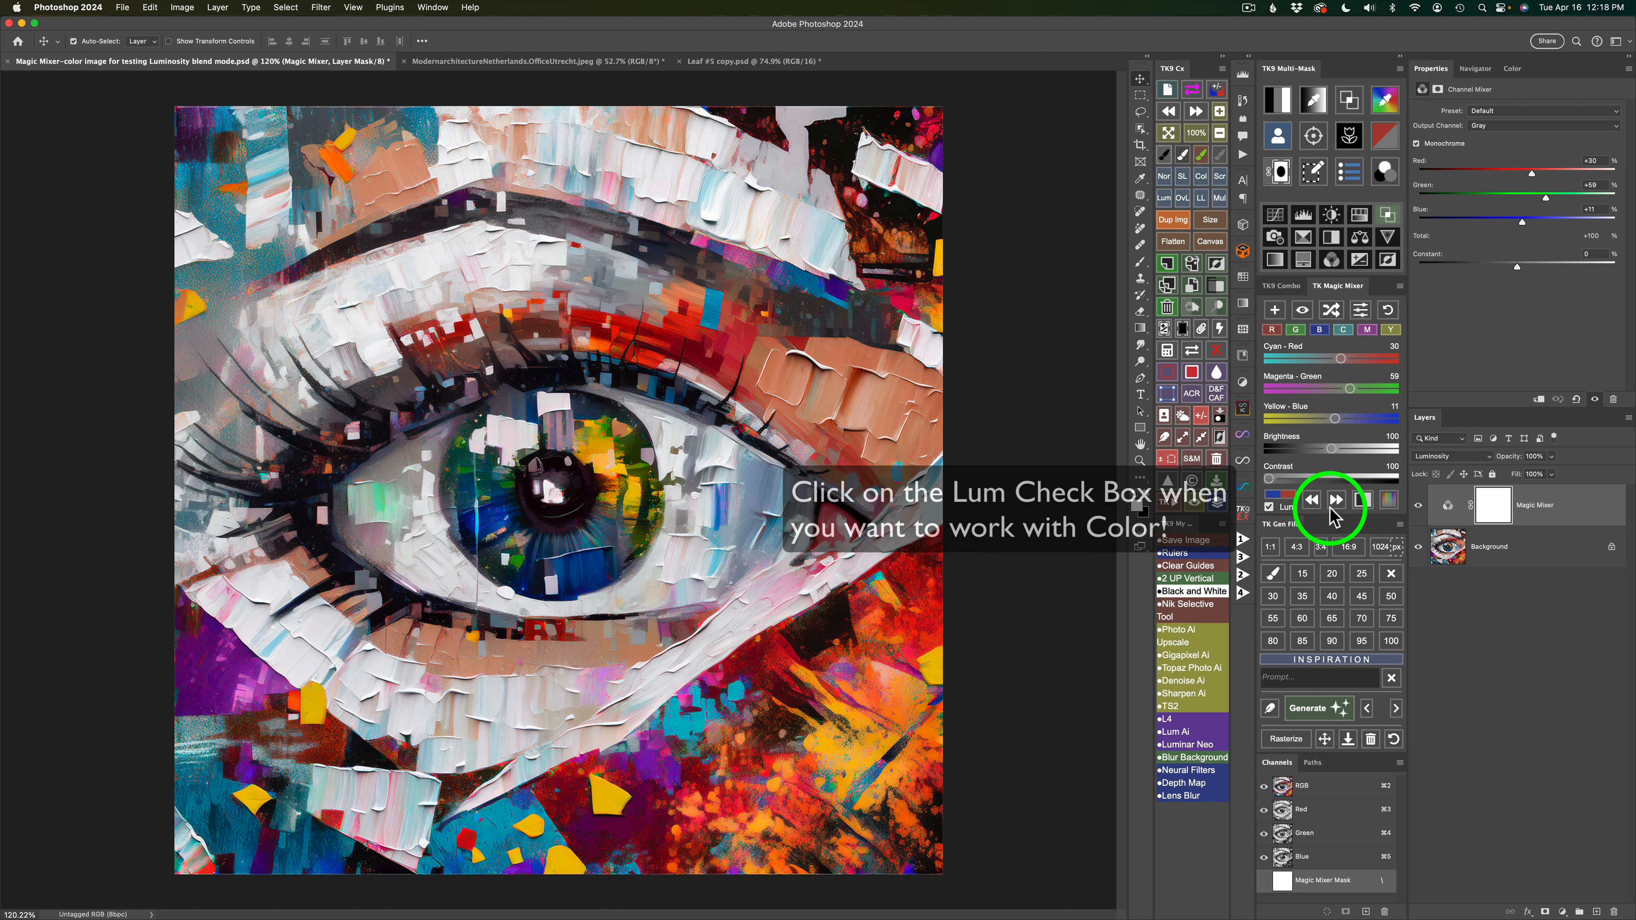
left_click(1419, 506)
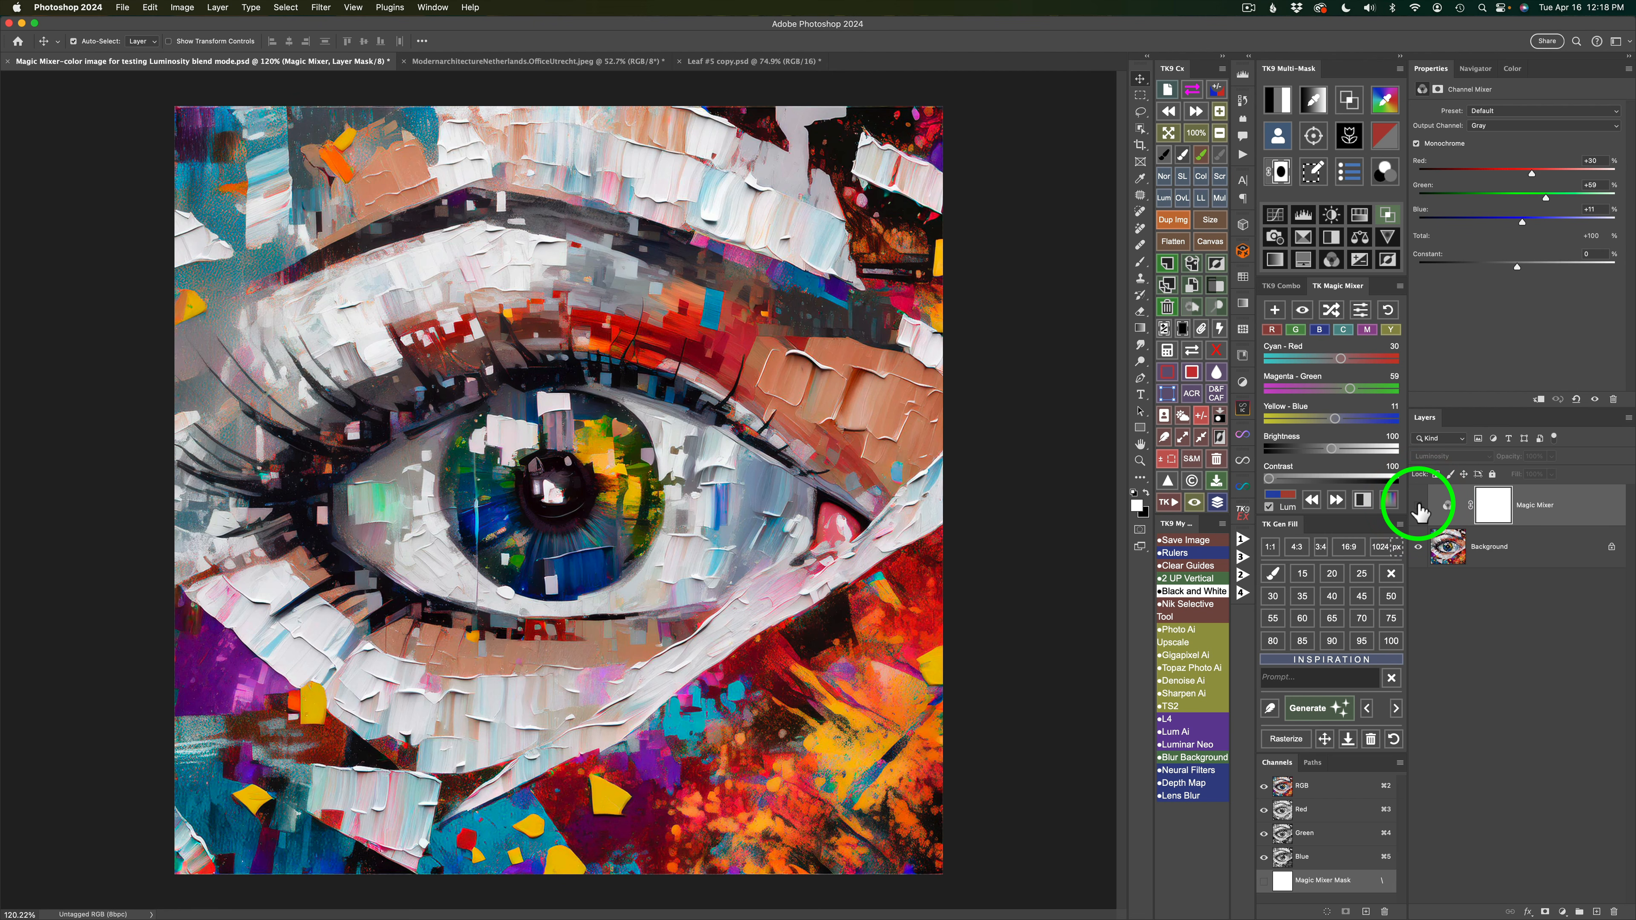
left_click(1419, 505)
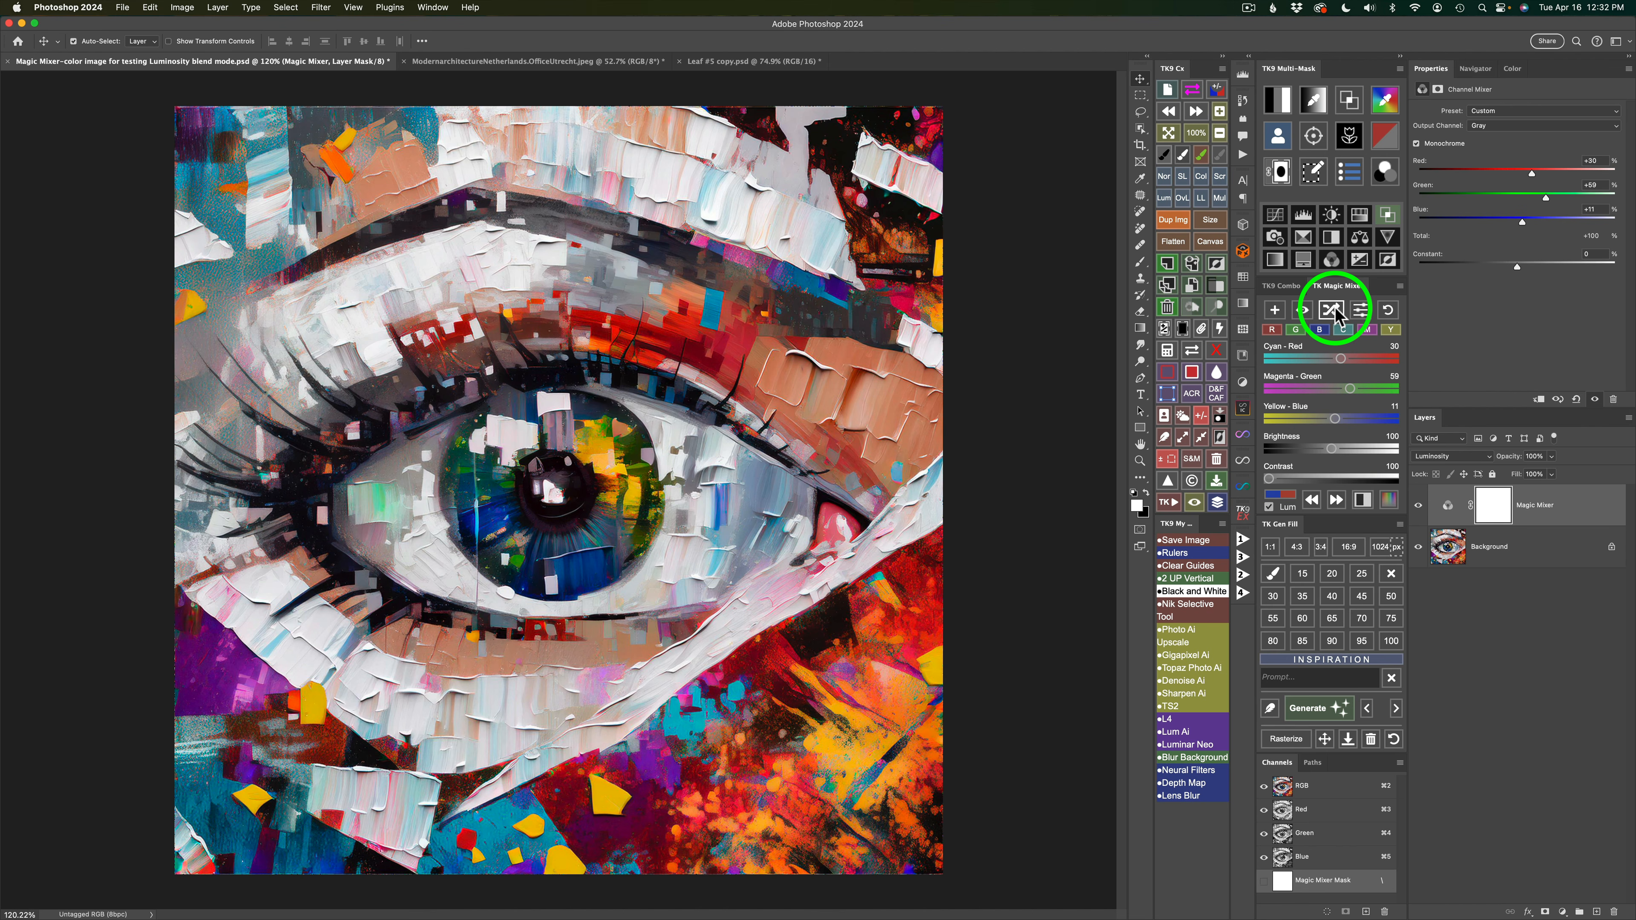
- Generate four random channel mixes in succession for the Magic Mixer layer
left_click(1331, 310)
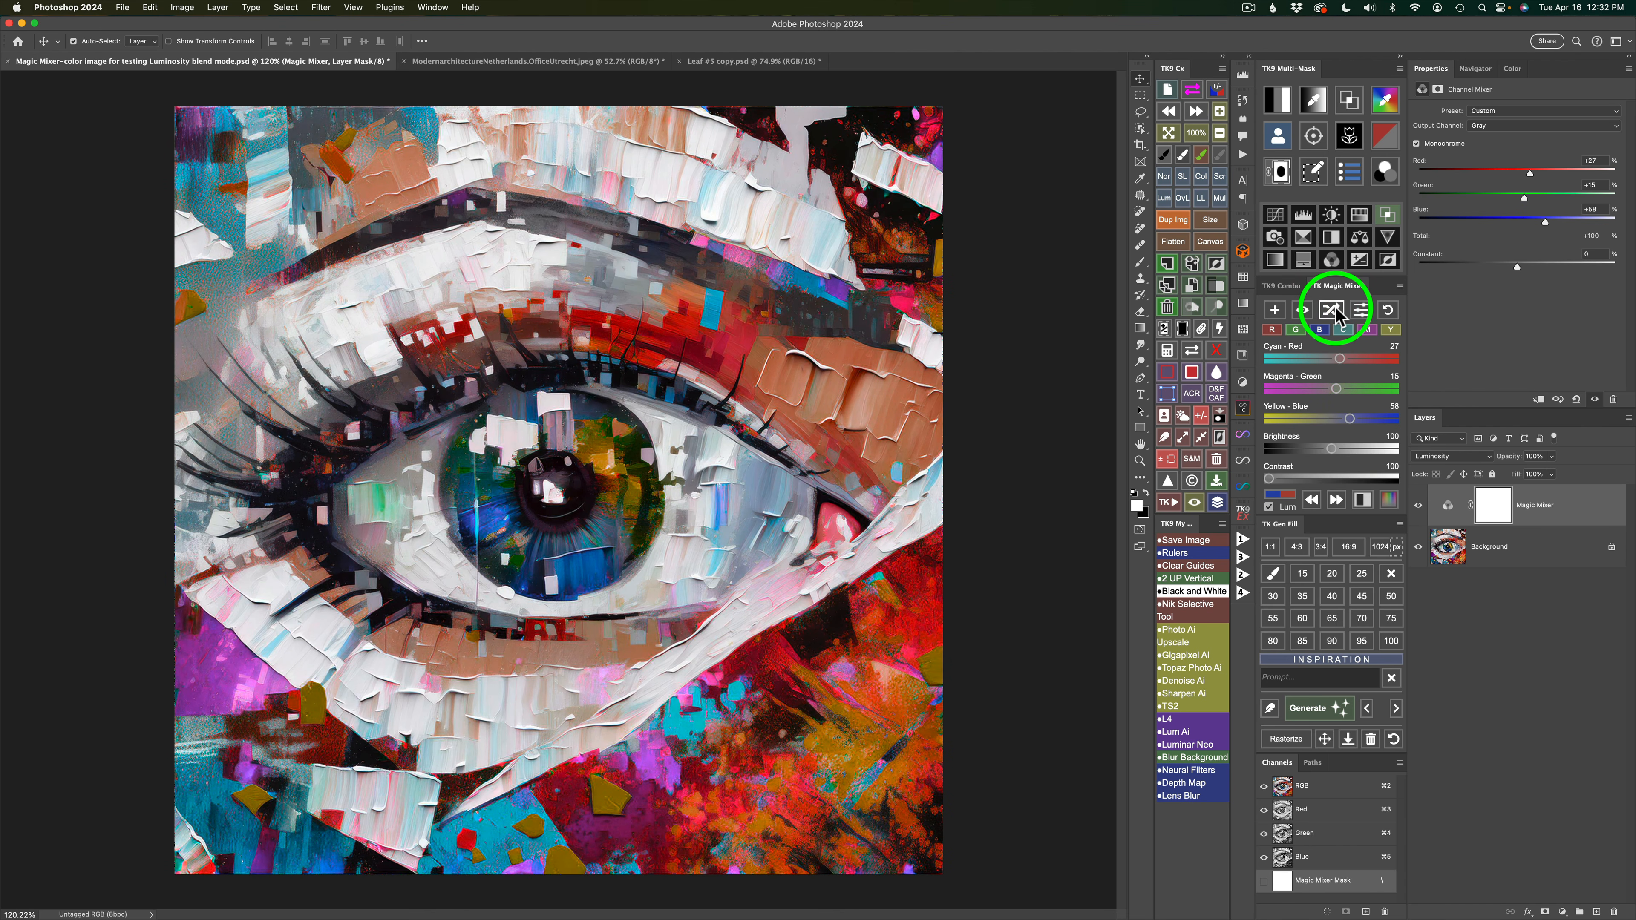
left_click(1331, 311)
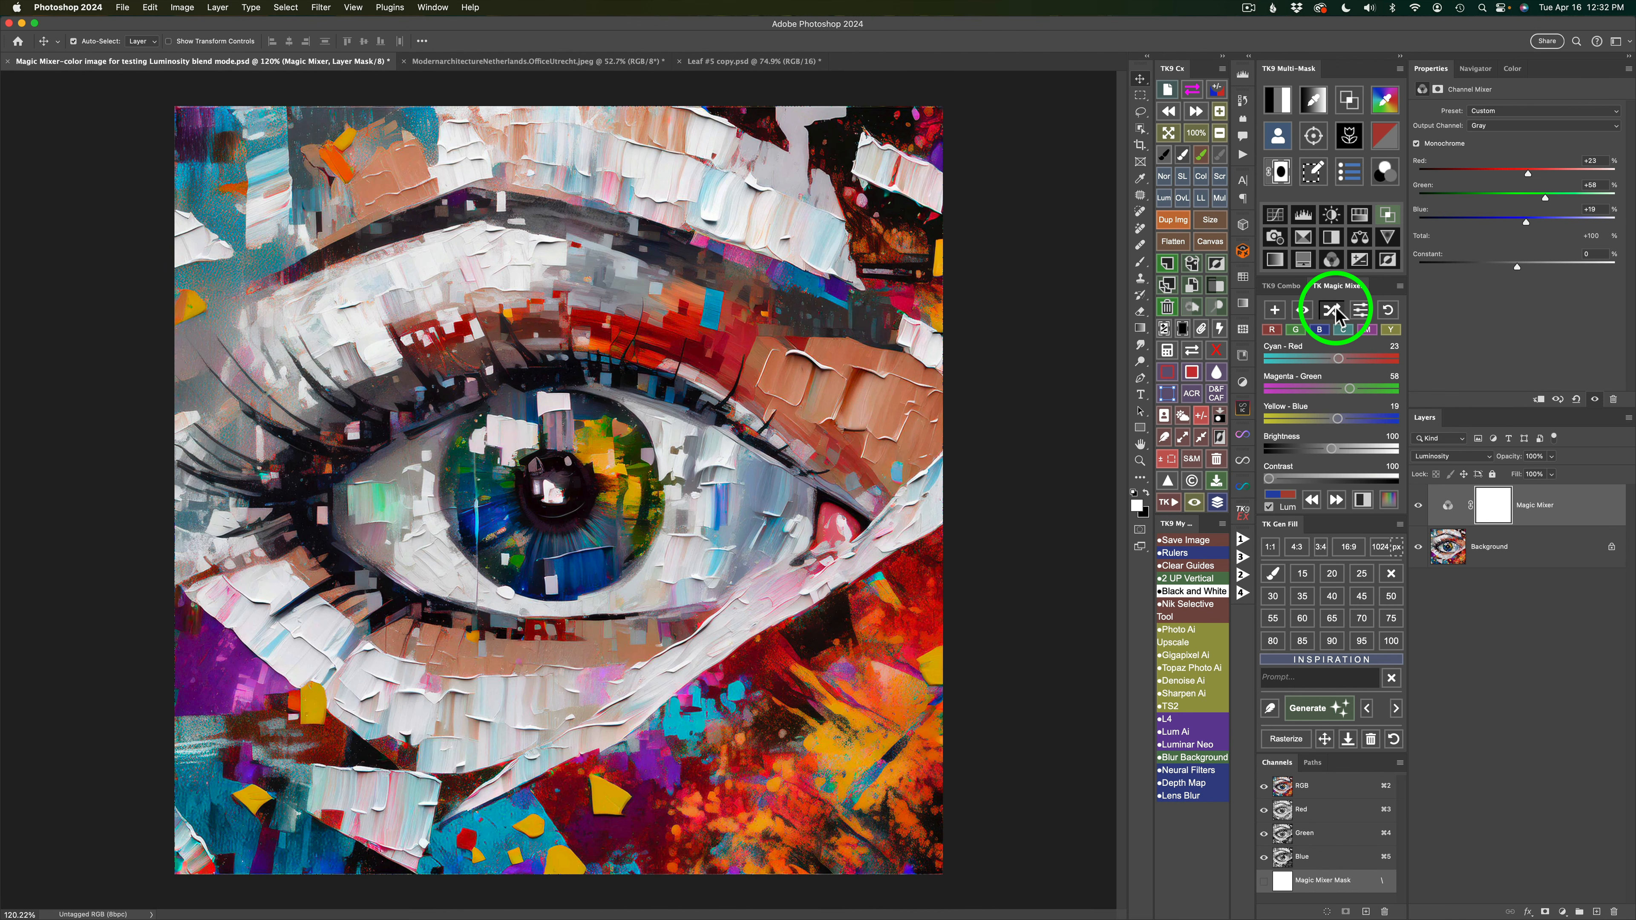
left_click(1332, 310)
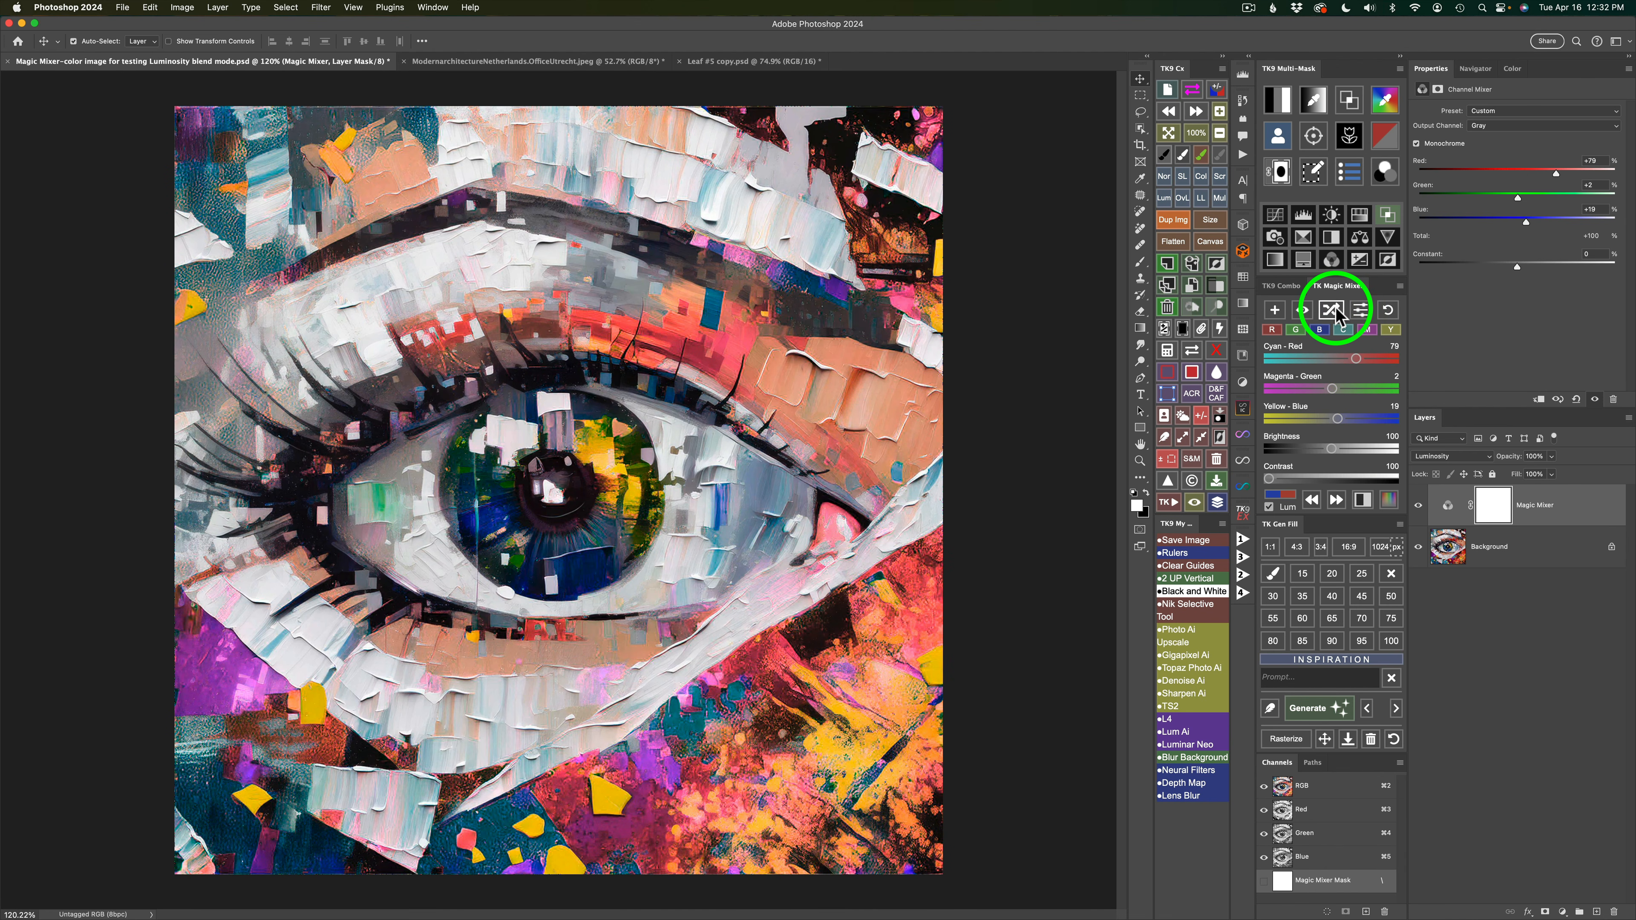
left_click(1334, 309)
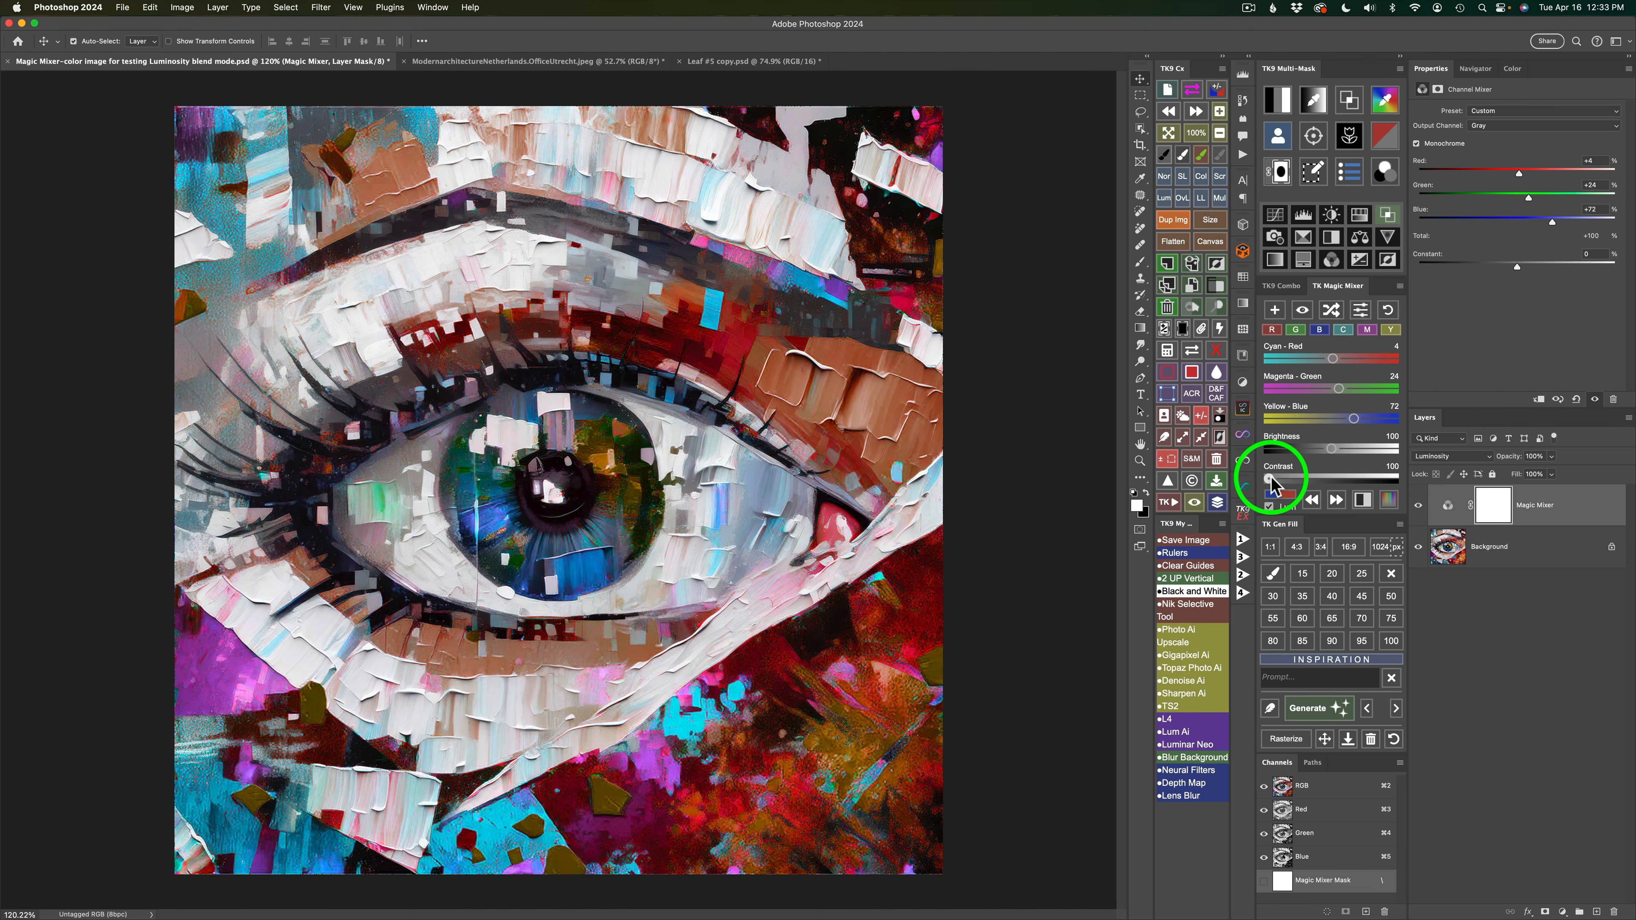
- Raise the Magic Mixer contrast to 153 and generate more random channel mixes at that contrast
left_click_drag(1272, 480, 1341, 480)
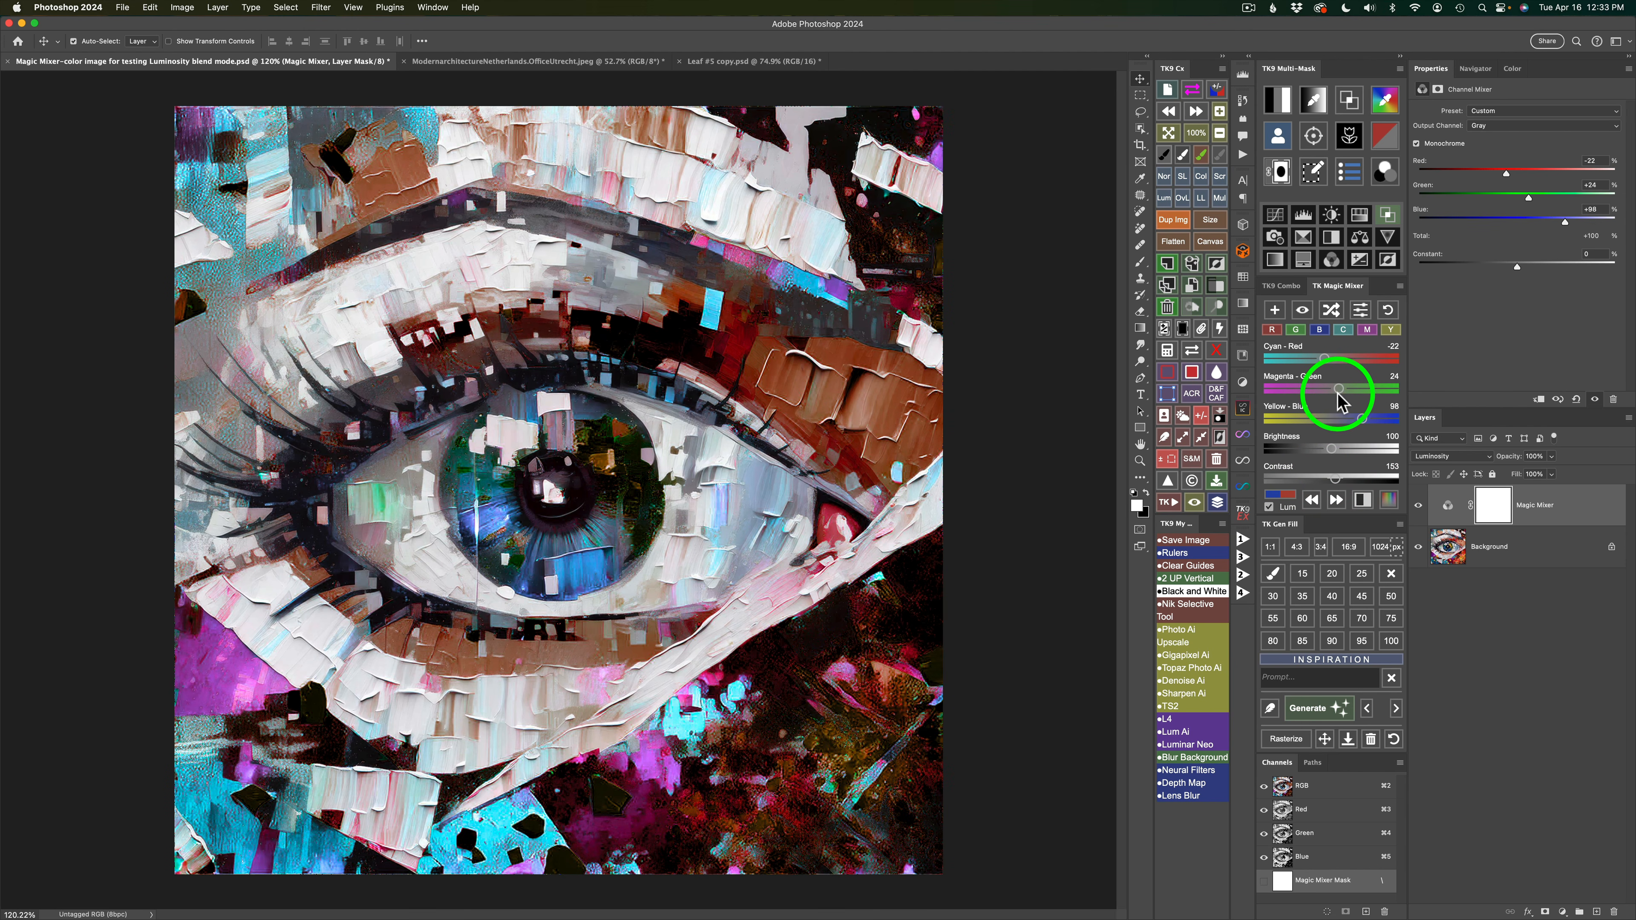
left_click(1332, 311)
left_click(1331, 311)
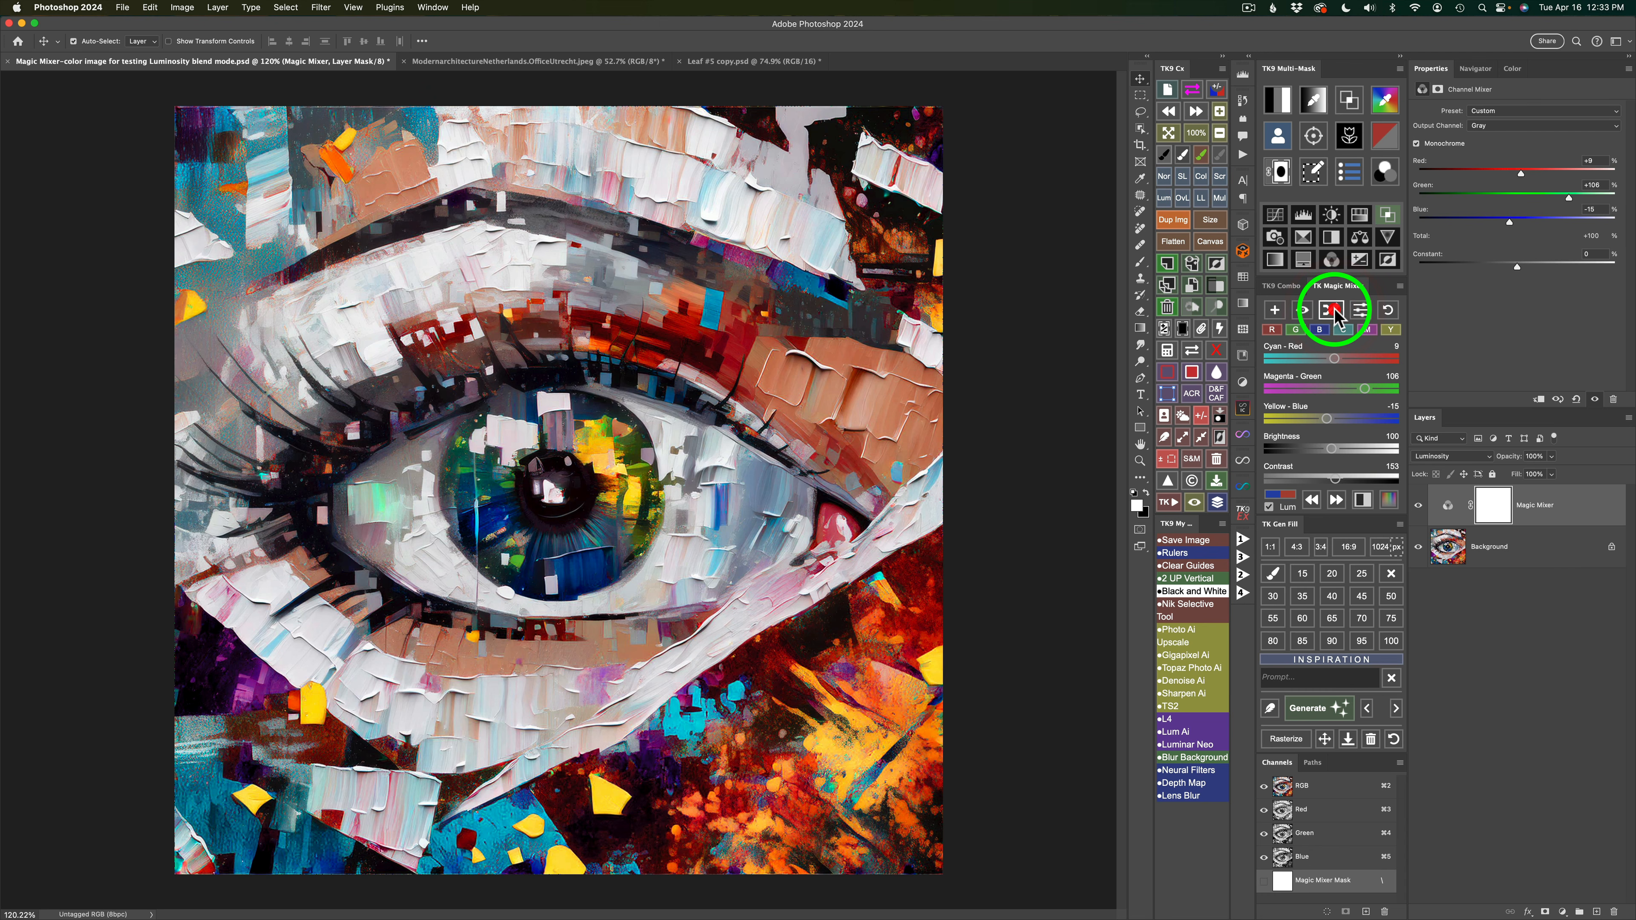
left_click(1332, 310)
left_click(1332, 311)
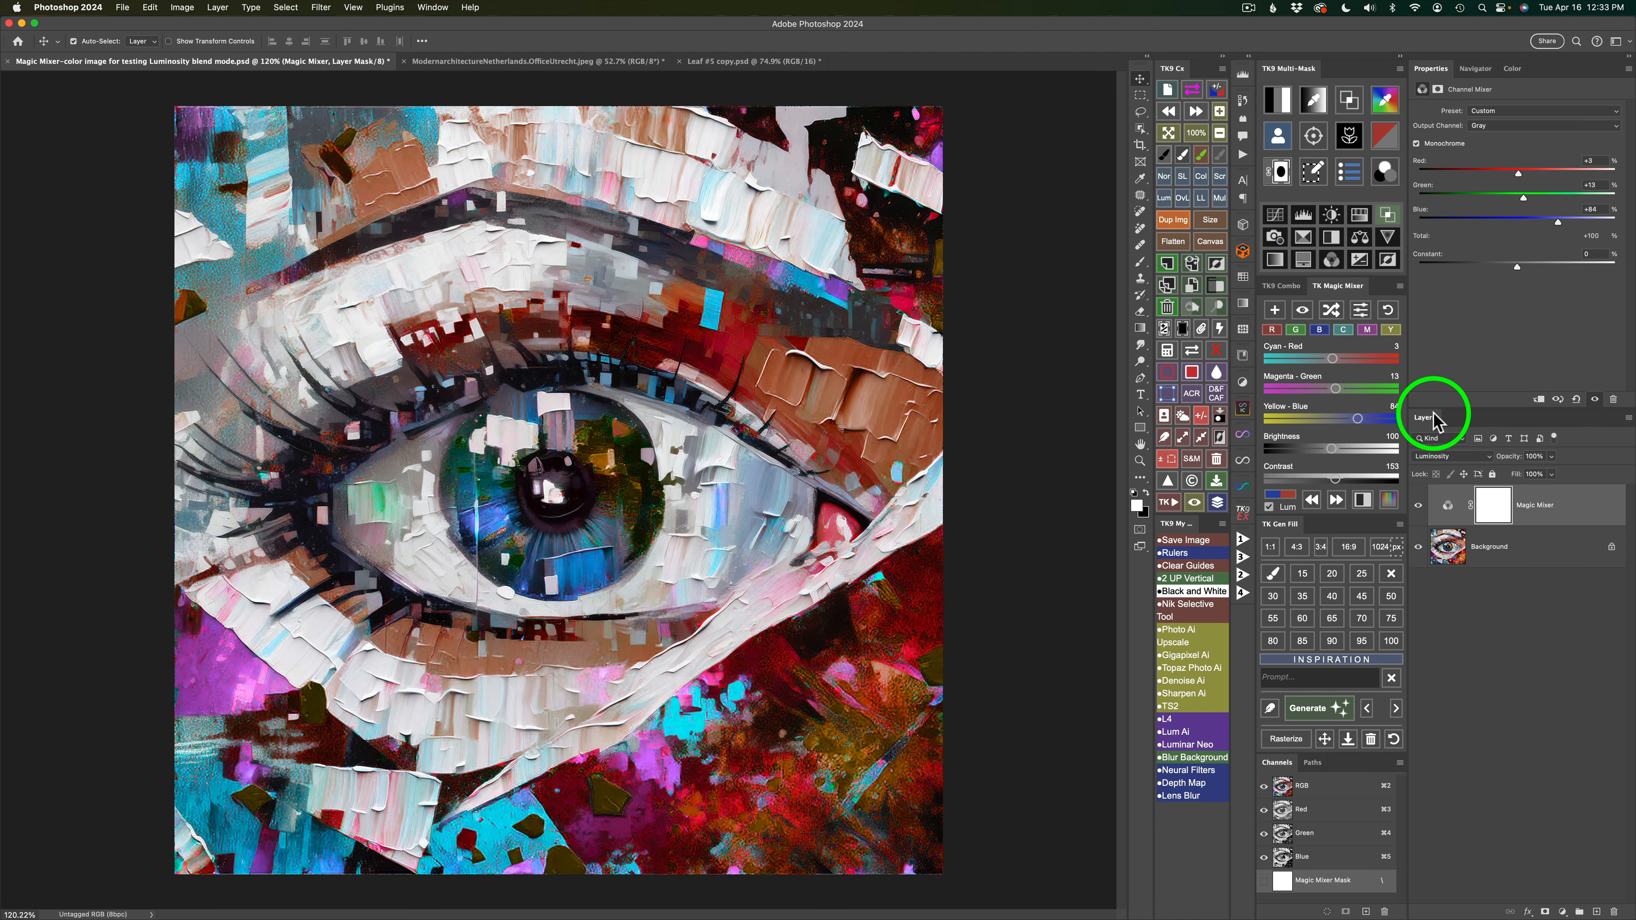
- Try Magic Mixer contrast values of 133 and 145, and return the contrast to 100
left_click_drag(1337, 482, 1269, 482)
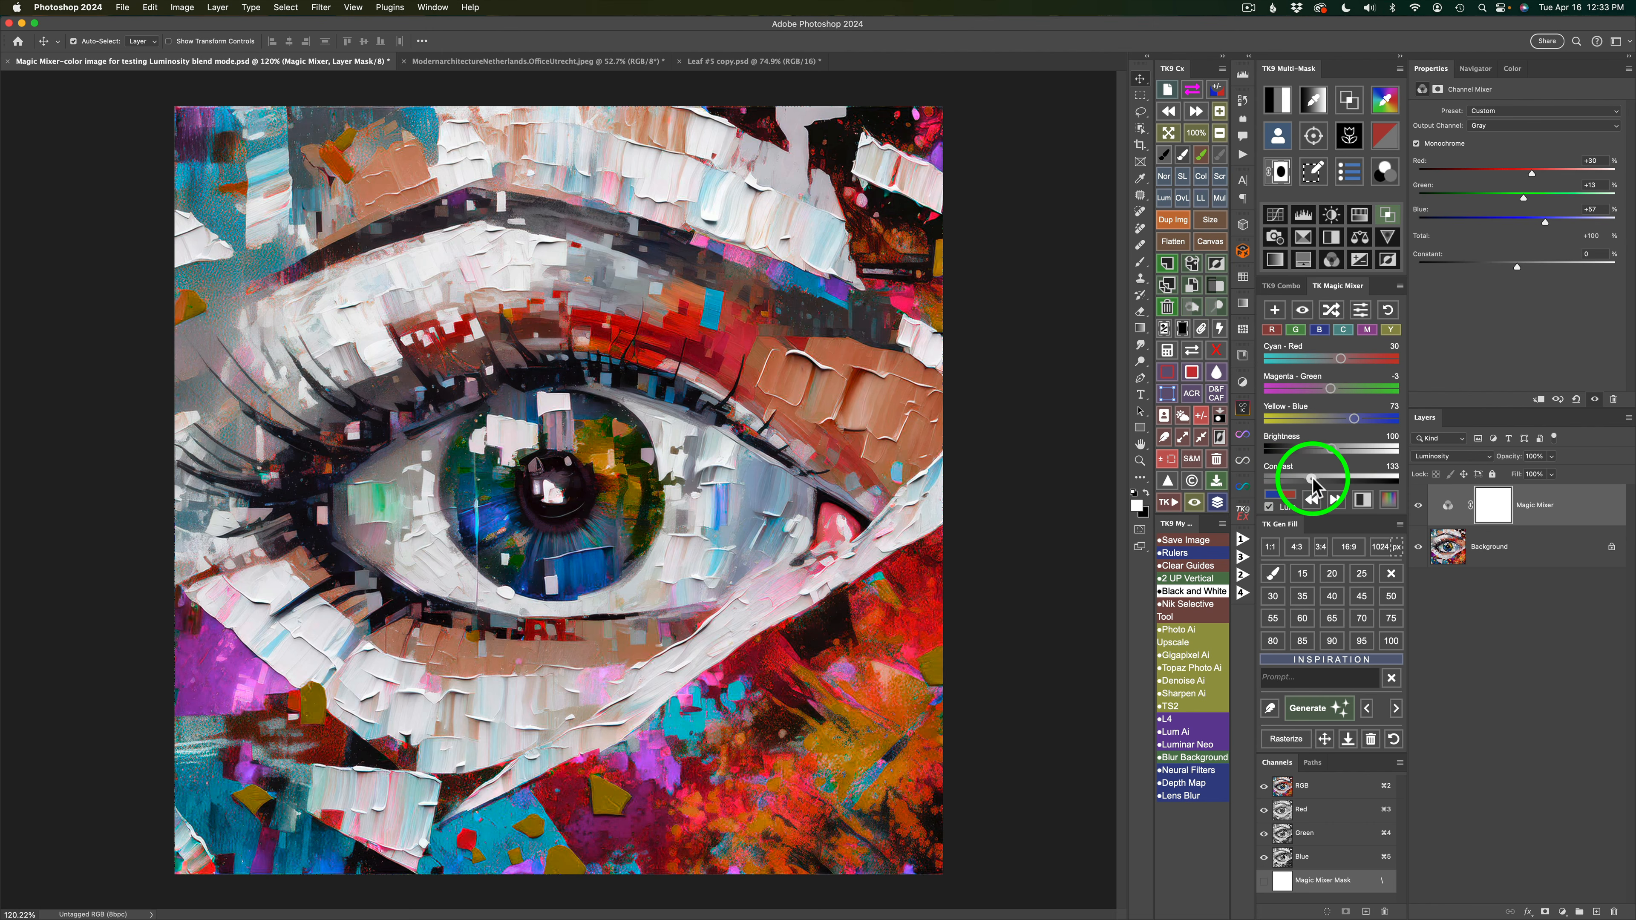
left_click(1325, 478)
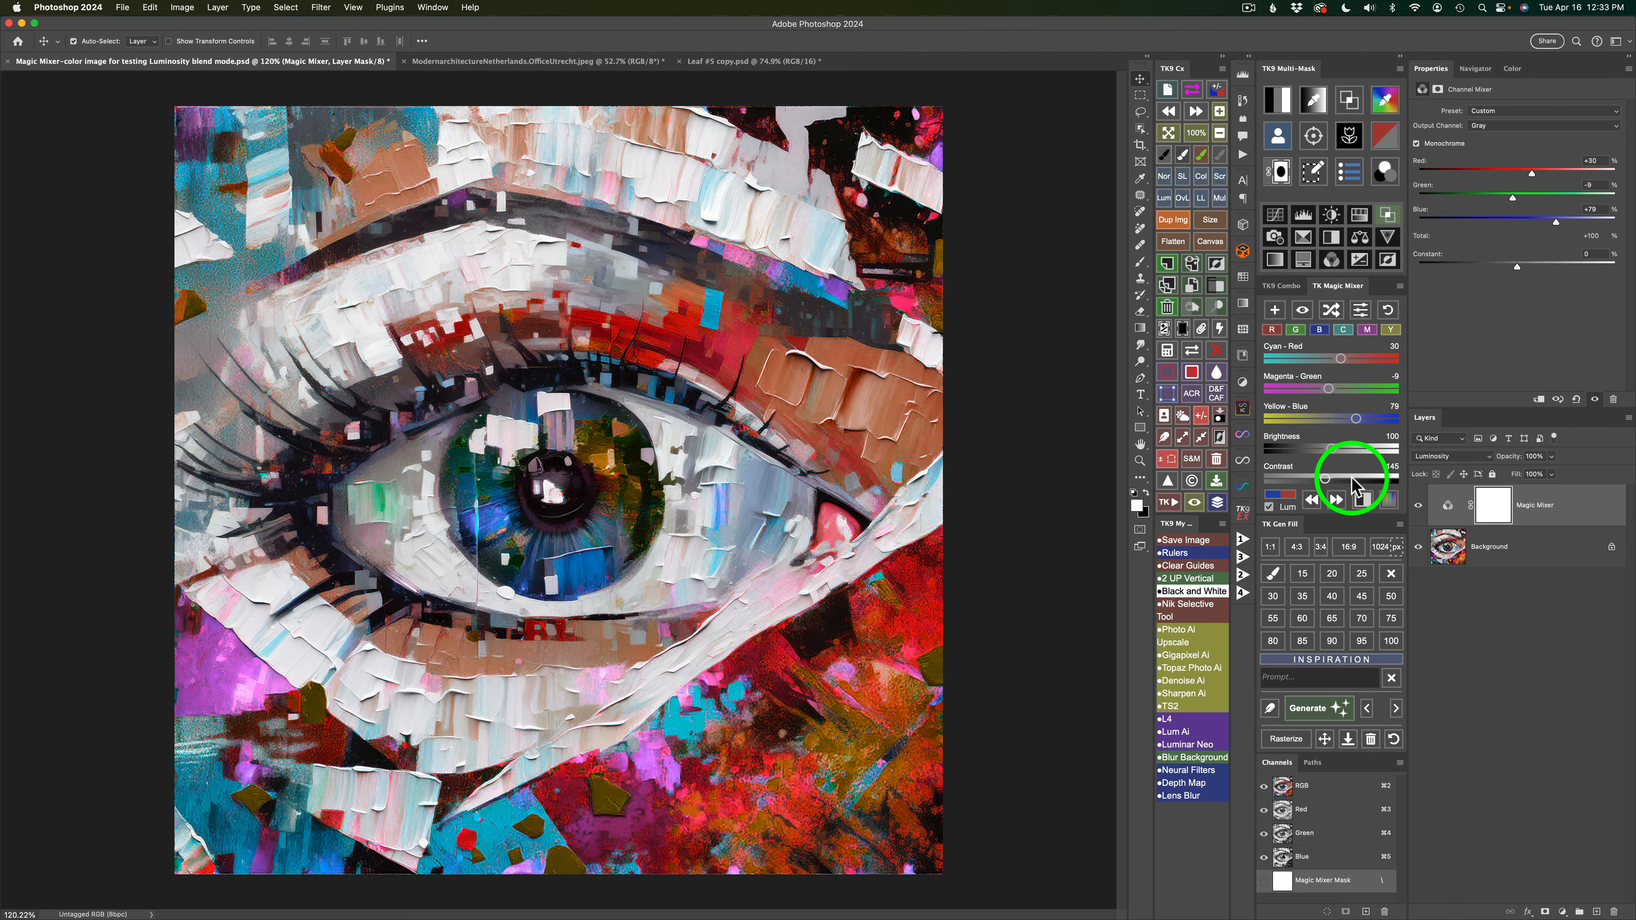
left_click(1352, 480)
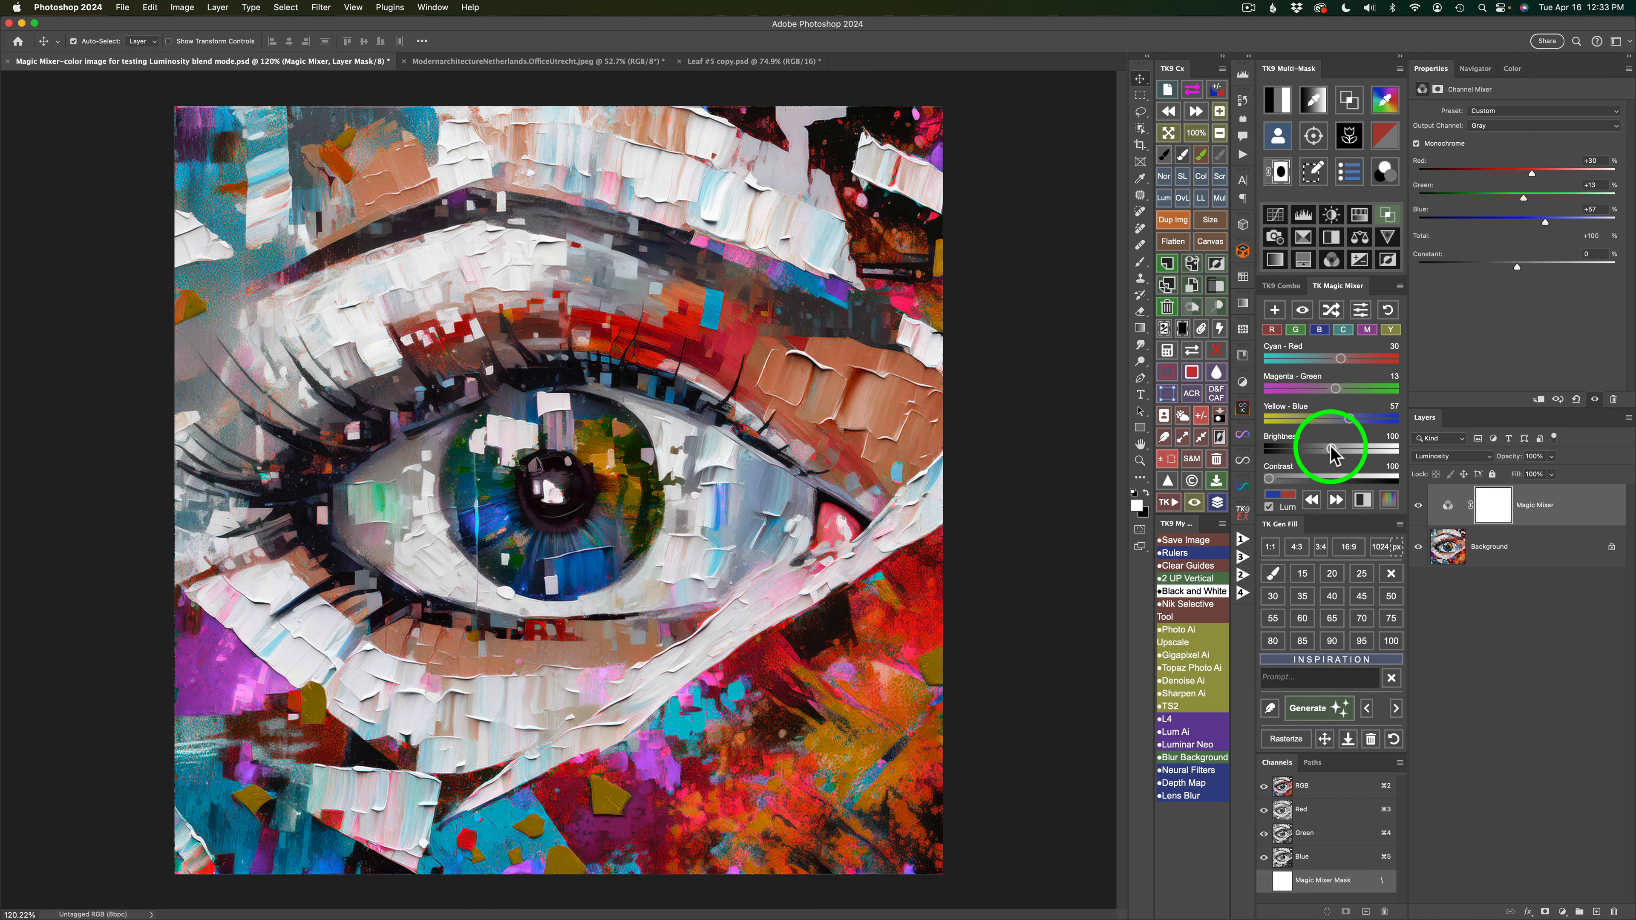
- Try Magic Mixer brightness at 110 and 140, return it to 100 and generate another random channel mix
left_click_drag(1326, 450, 1340, 450)
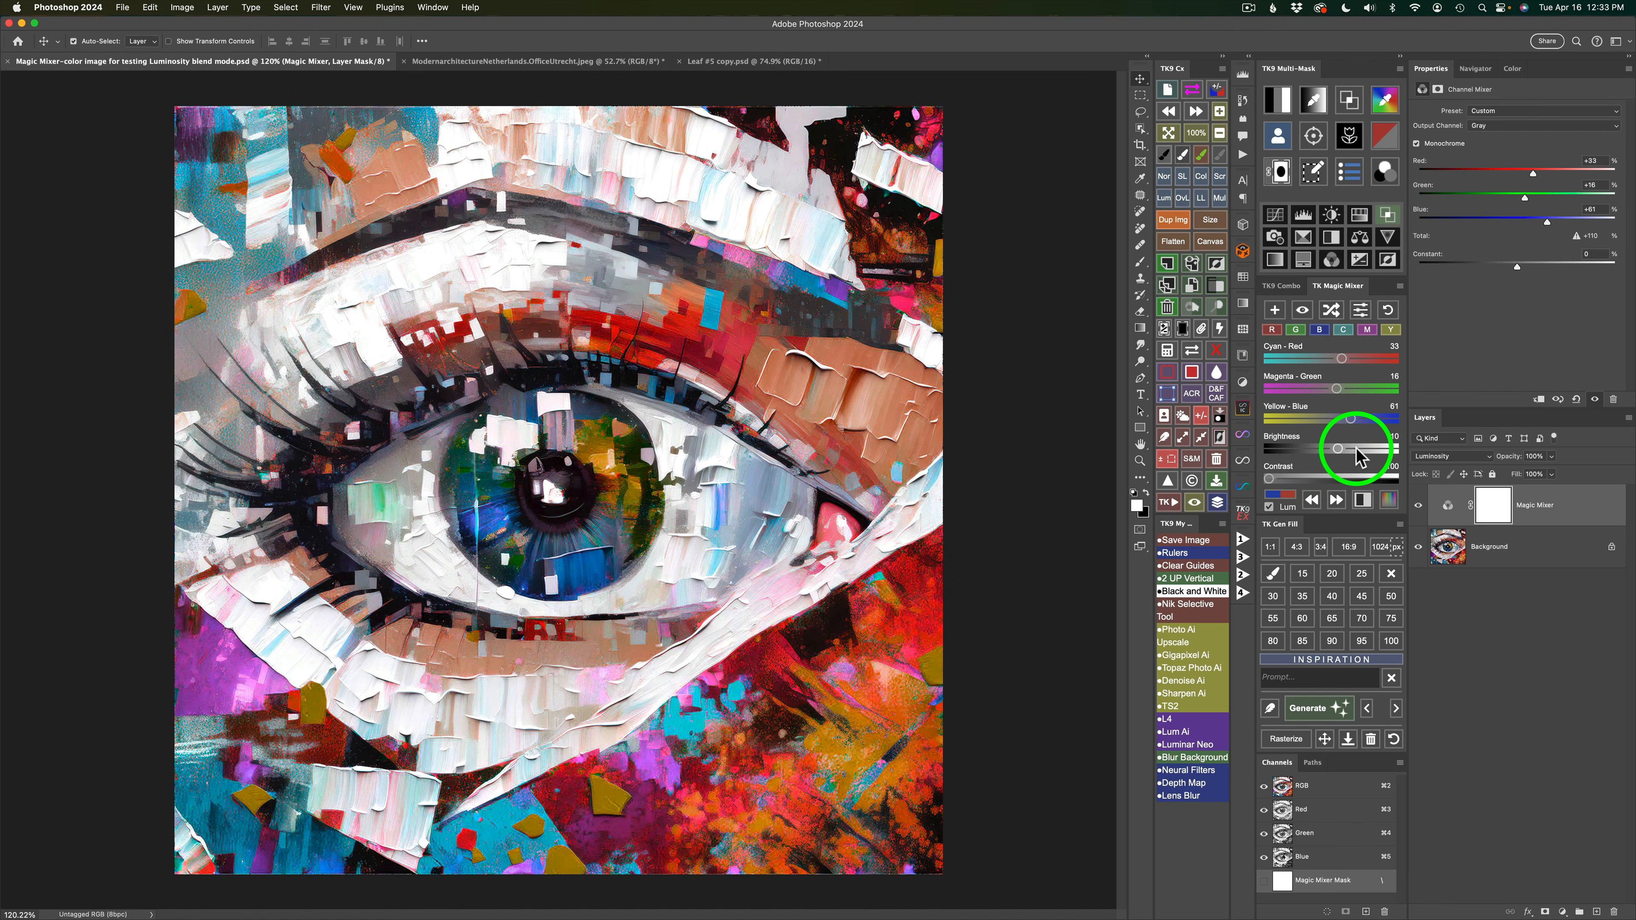
left_click(1356, 449)
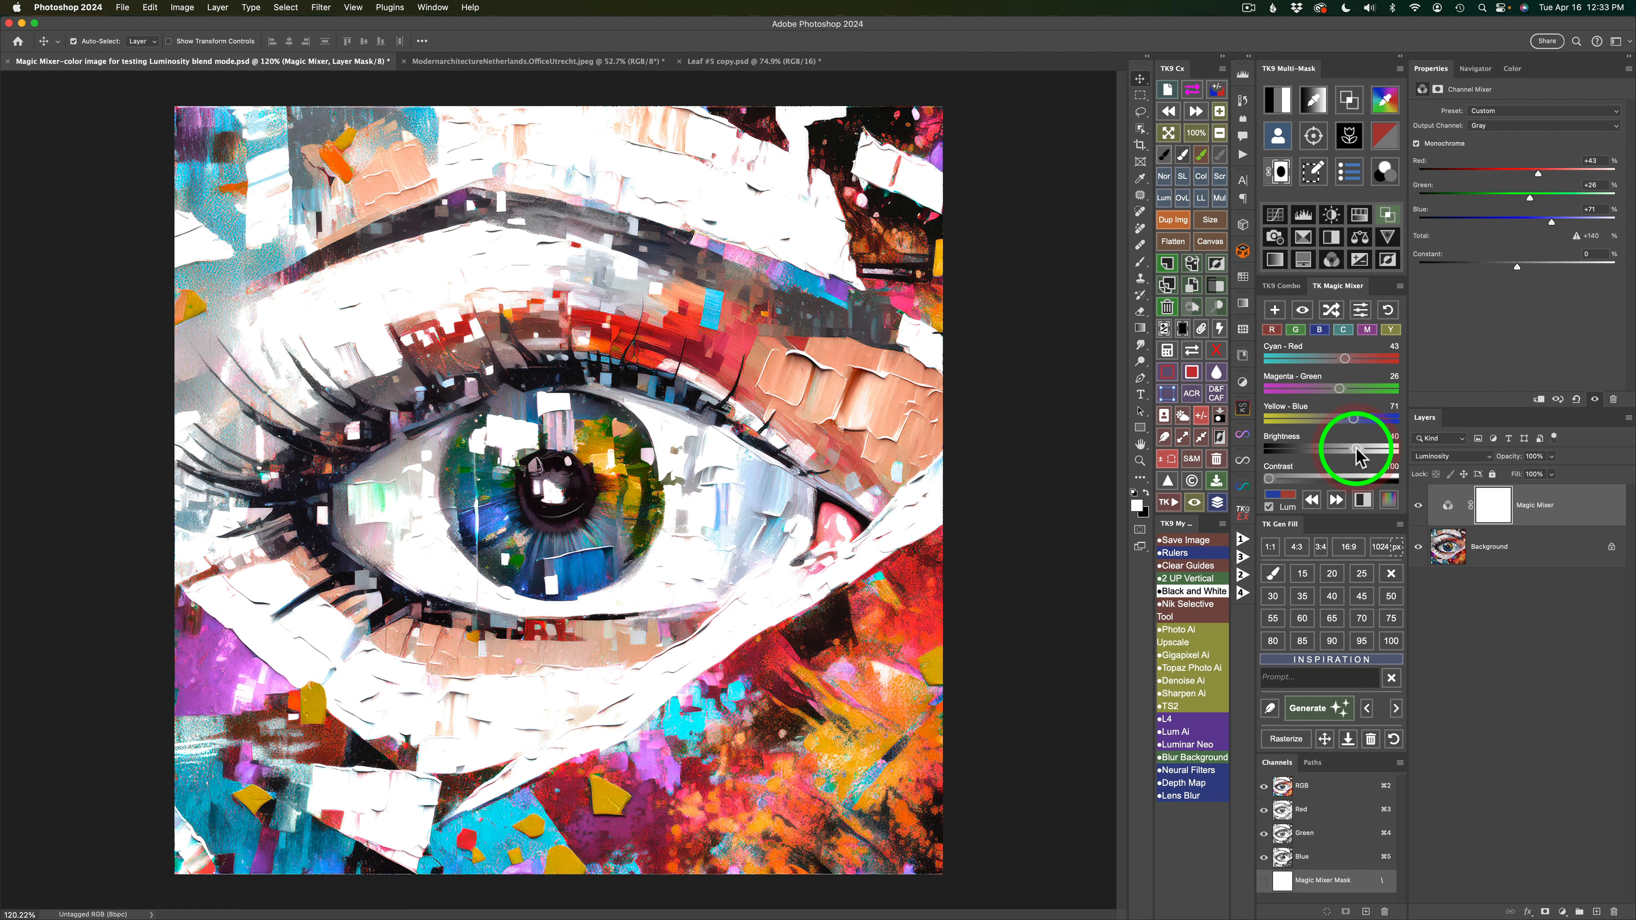
left_click_drag(1356, 449, 1332, 450)
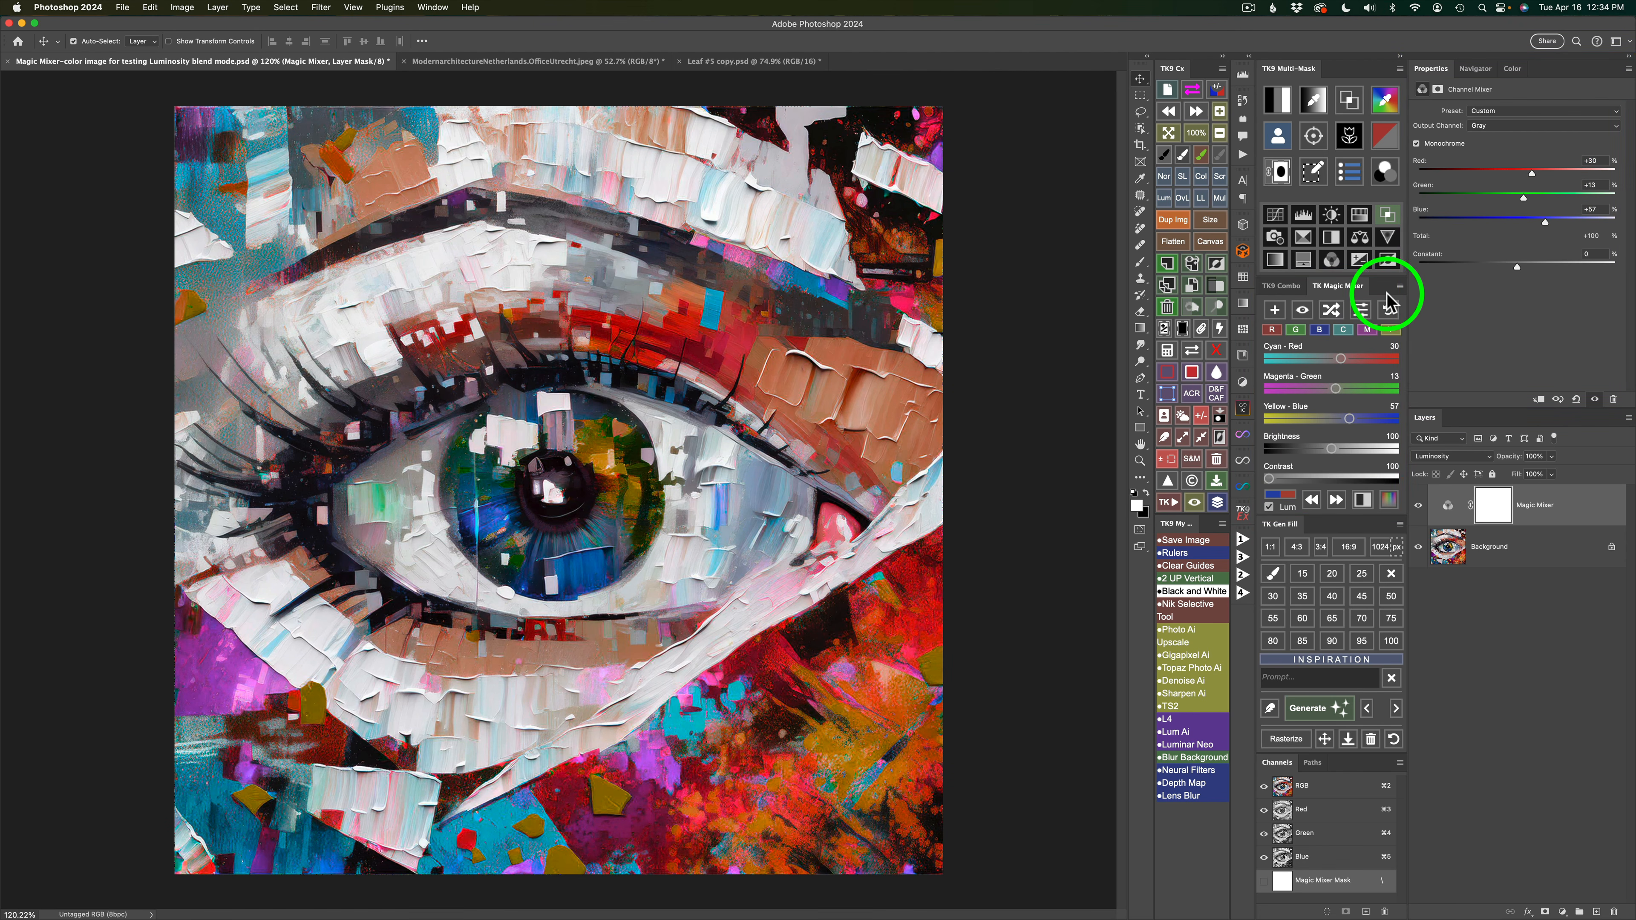
left_click(1332, 312)
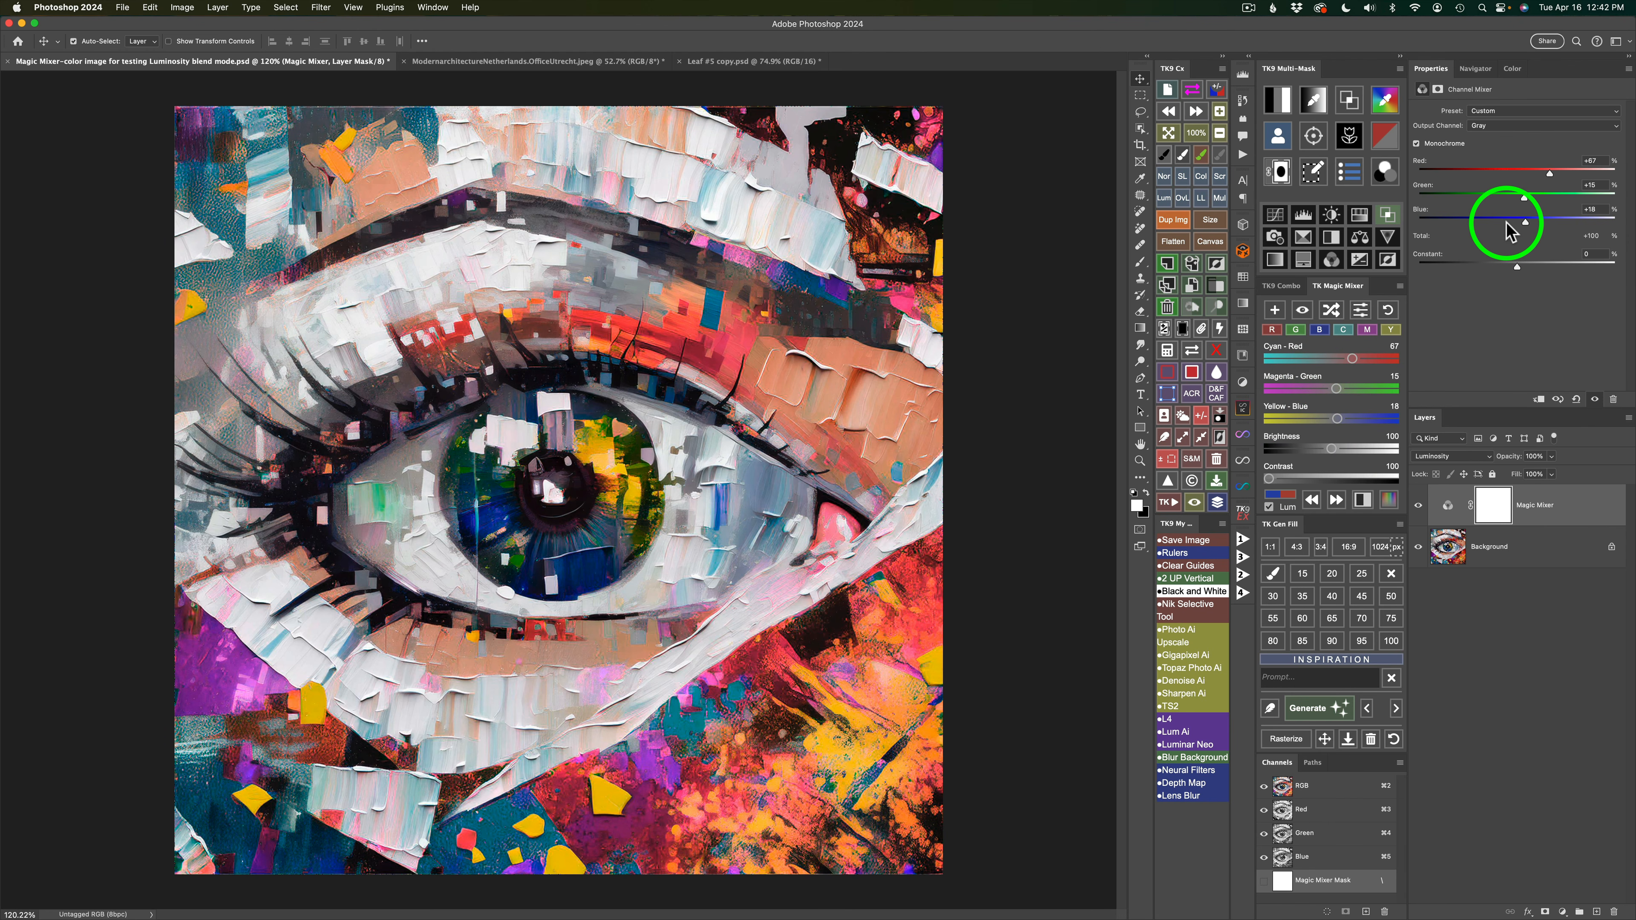
- Enable the Use Channel Mixer sliders option in TK Magic Mixer, and disable it again
left_click(1402, 285)
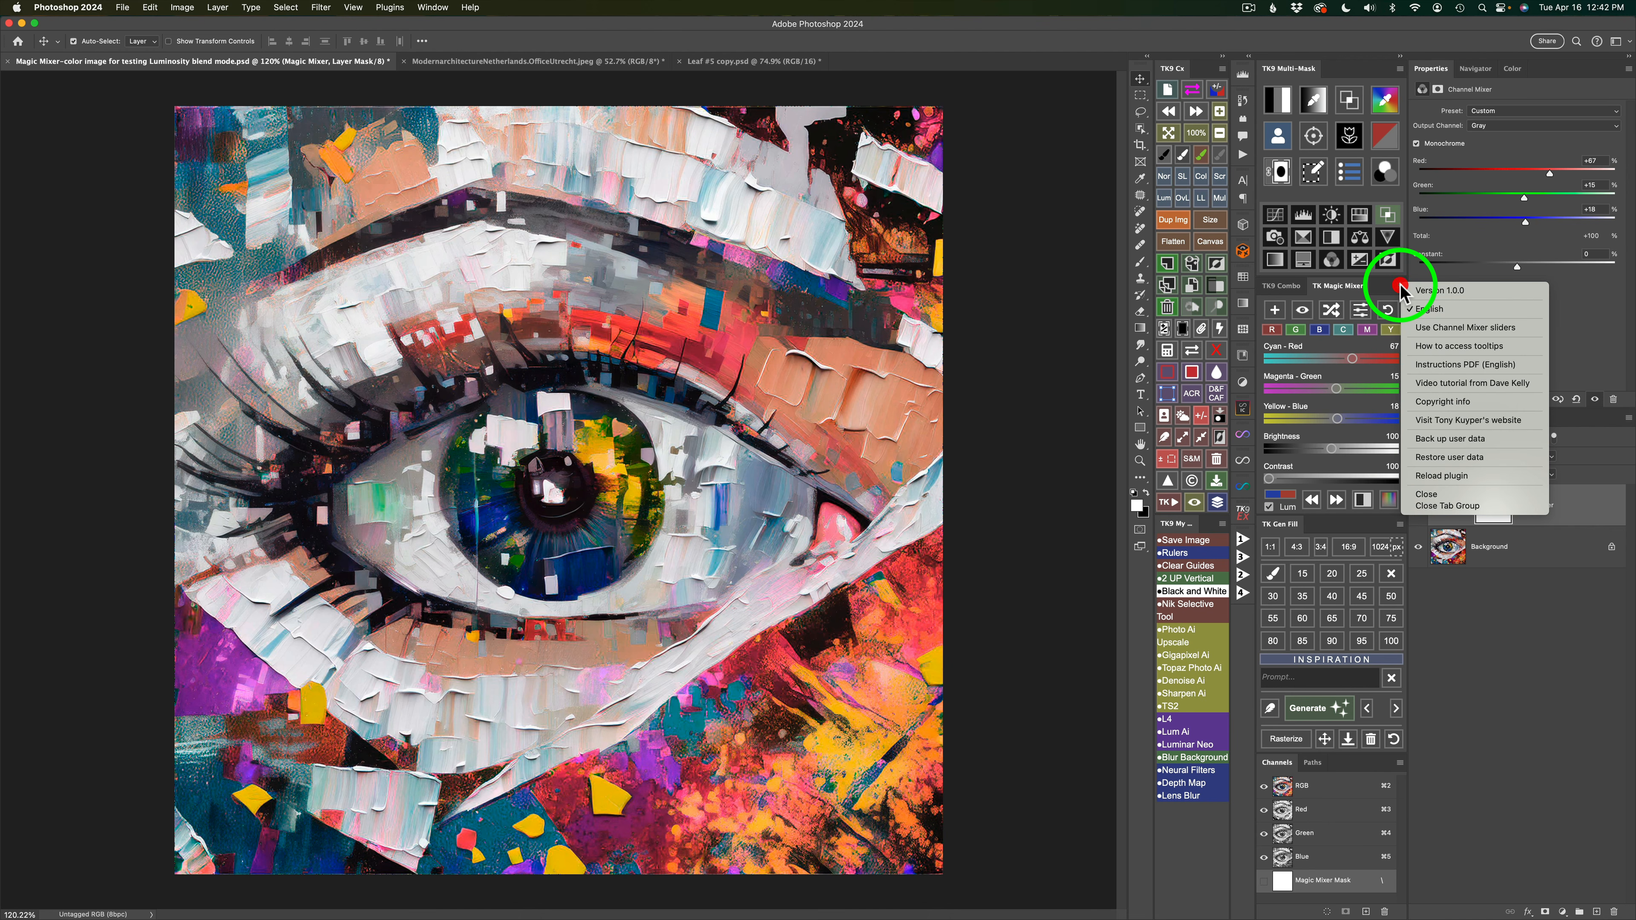
left_click(1432, 330)
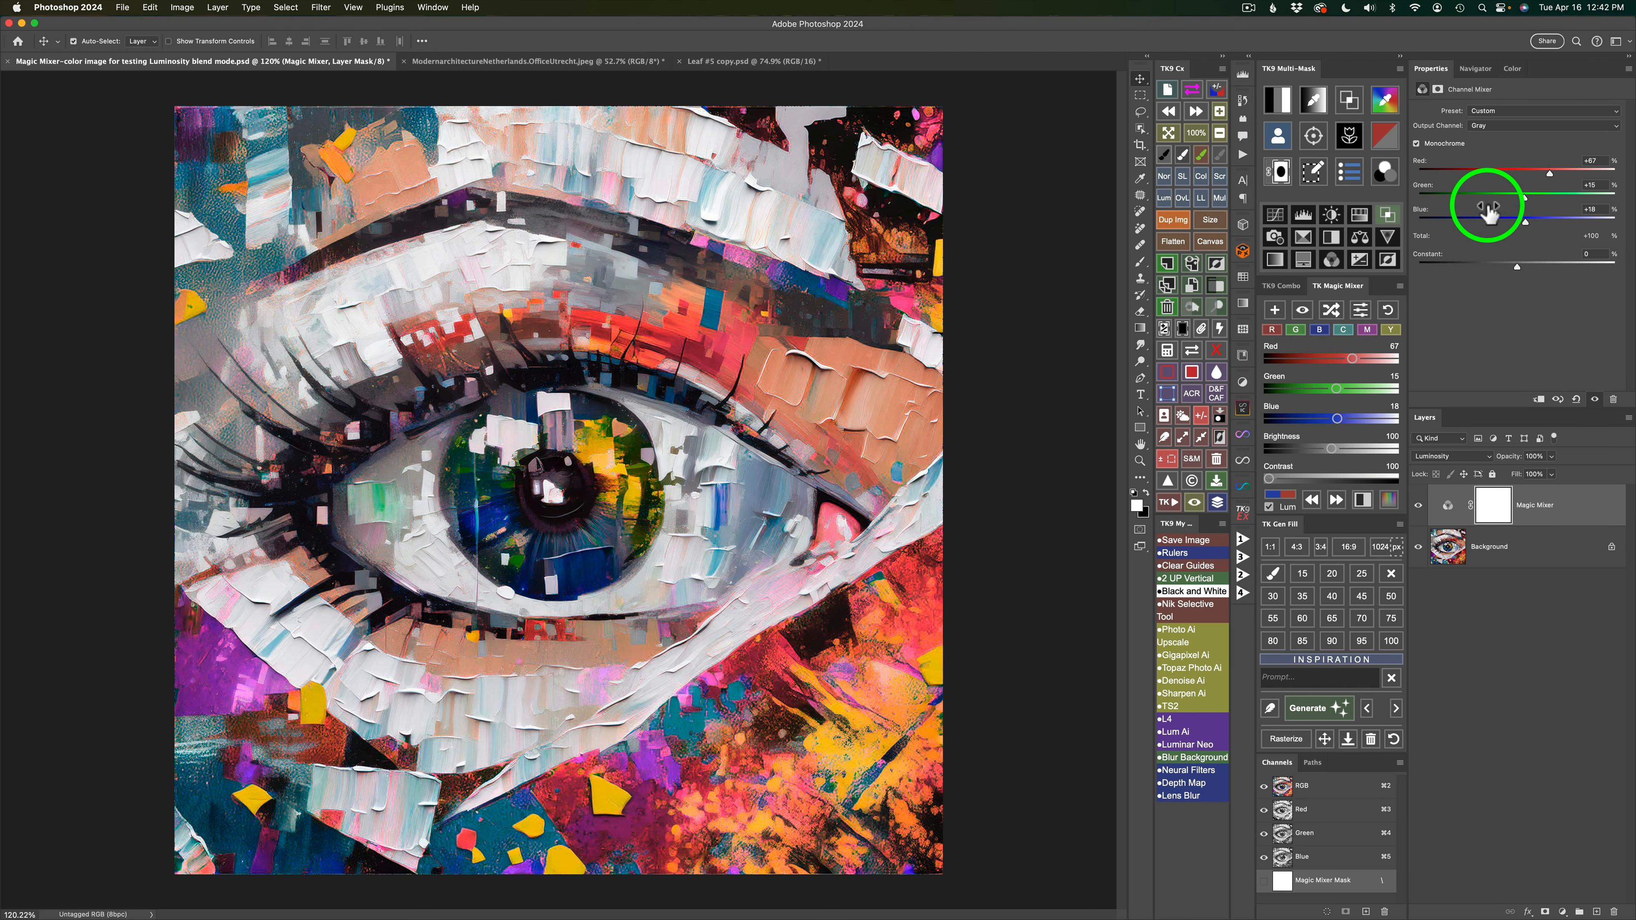
left_click(1401, 289)
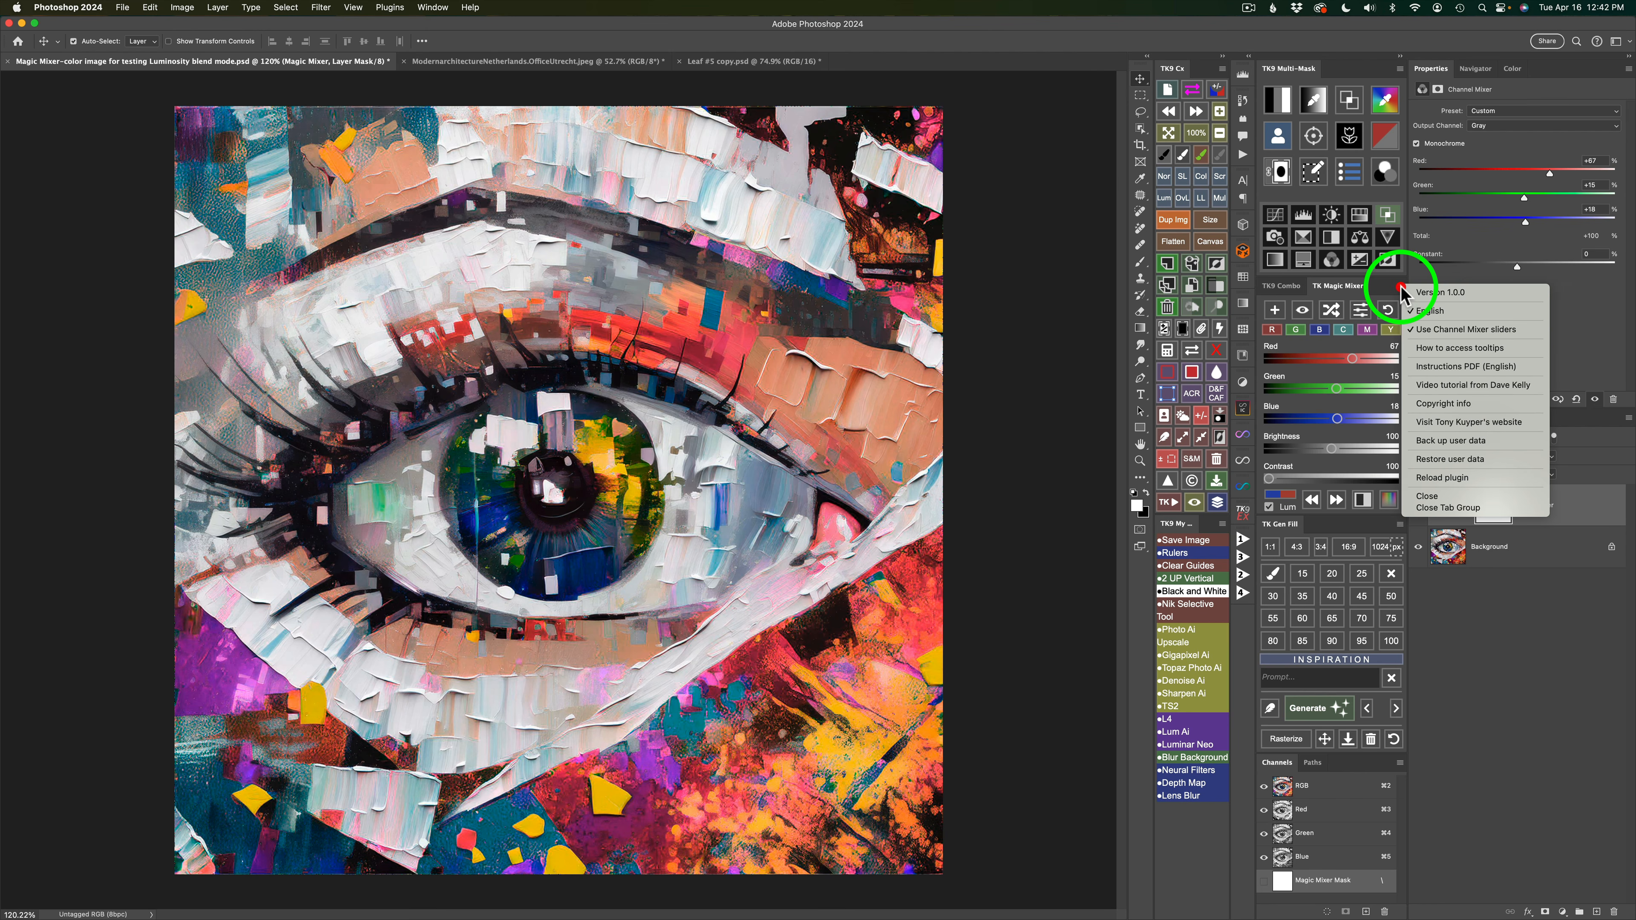
left_click(1425, 334)
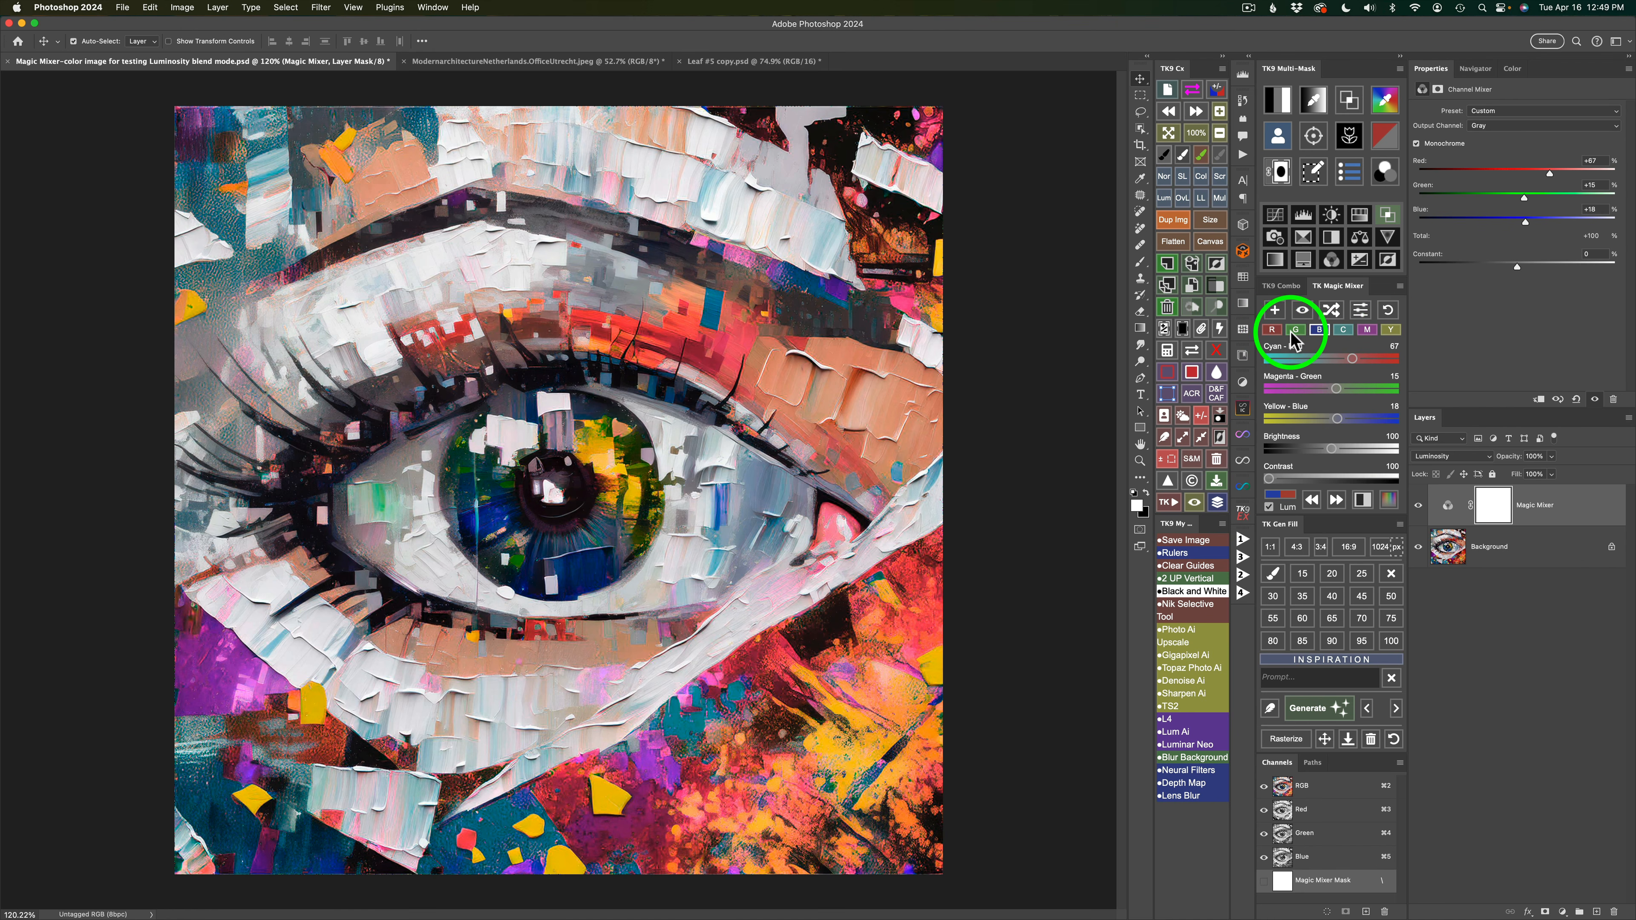
- Apply the red, green, blue, cyan and yellow channel presets to the Magic Mixer layer one after another
left_click(1272, 330)
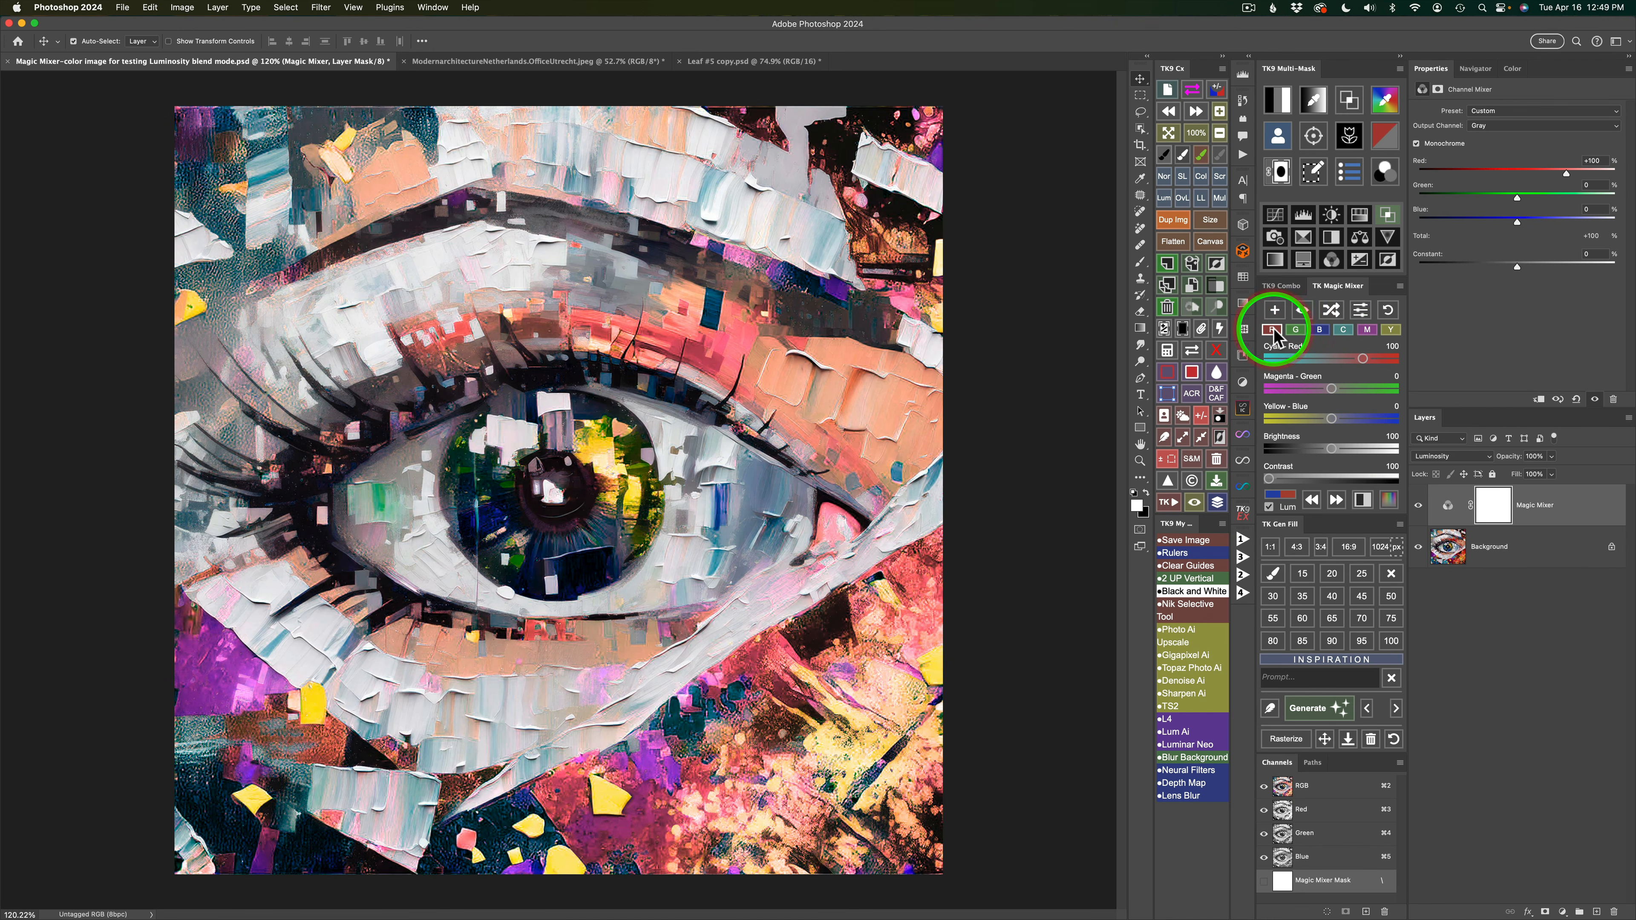
left_click(1298, 332)
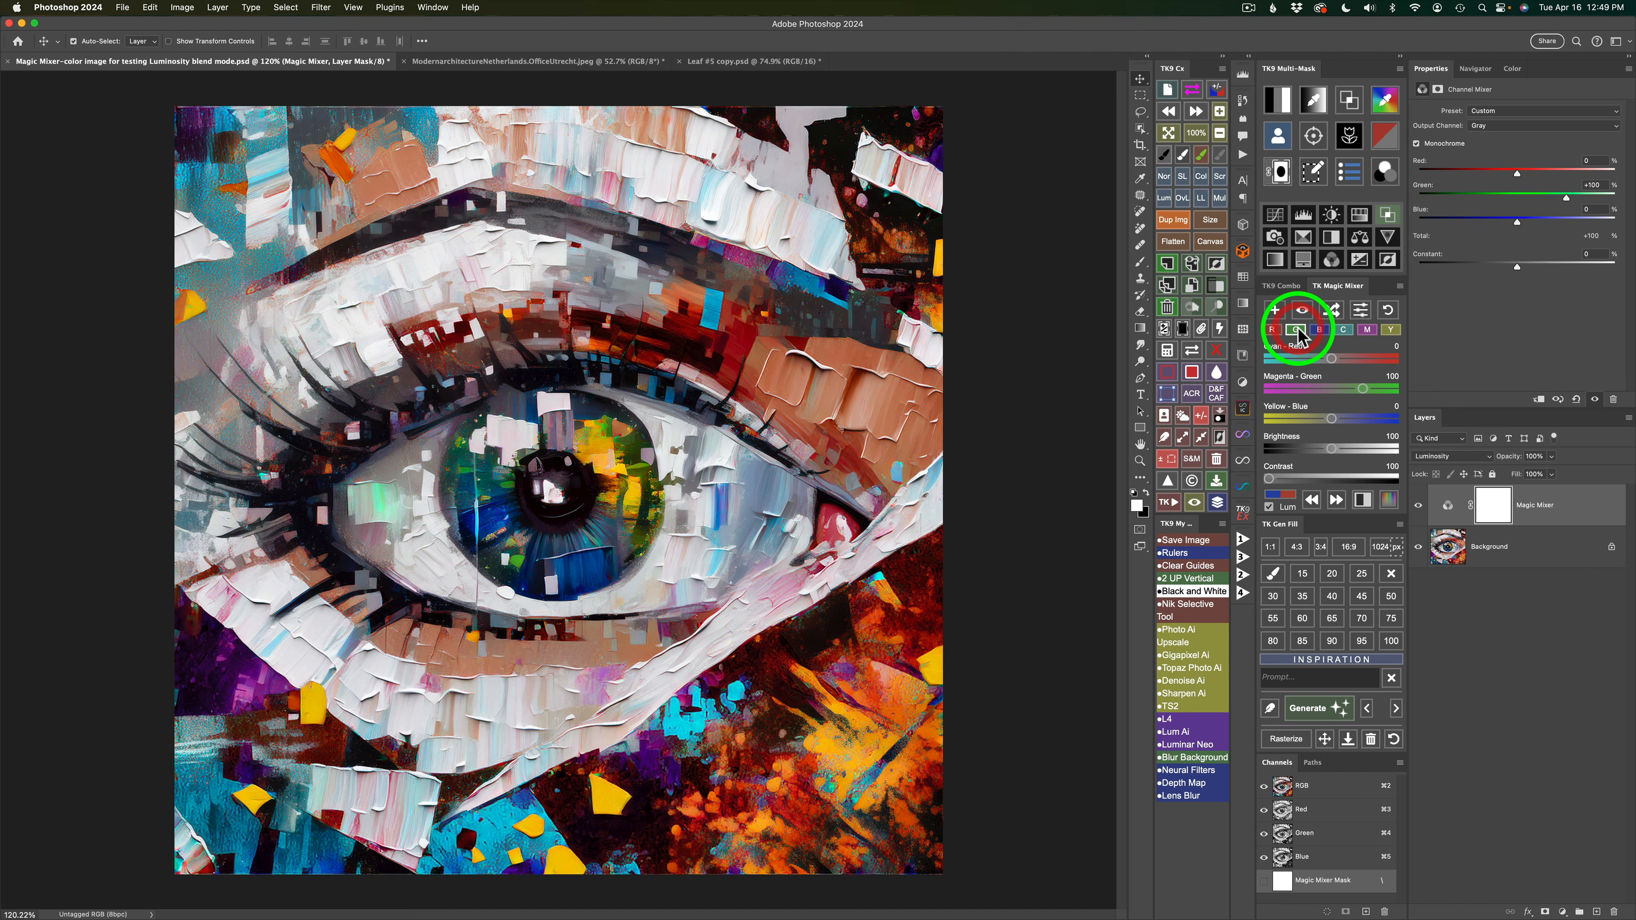
left_click(1321, 330)
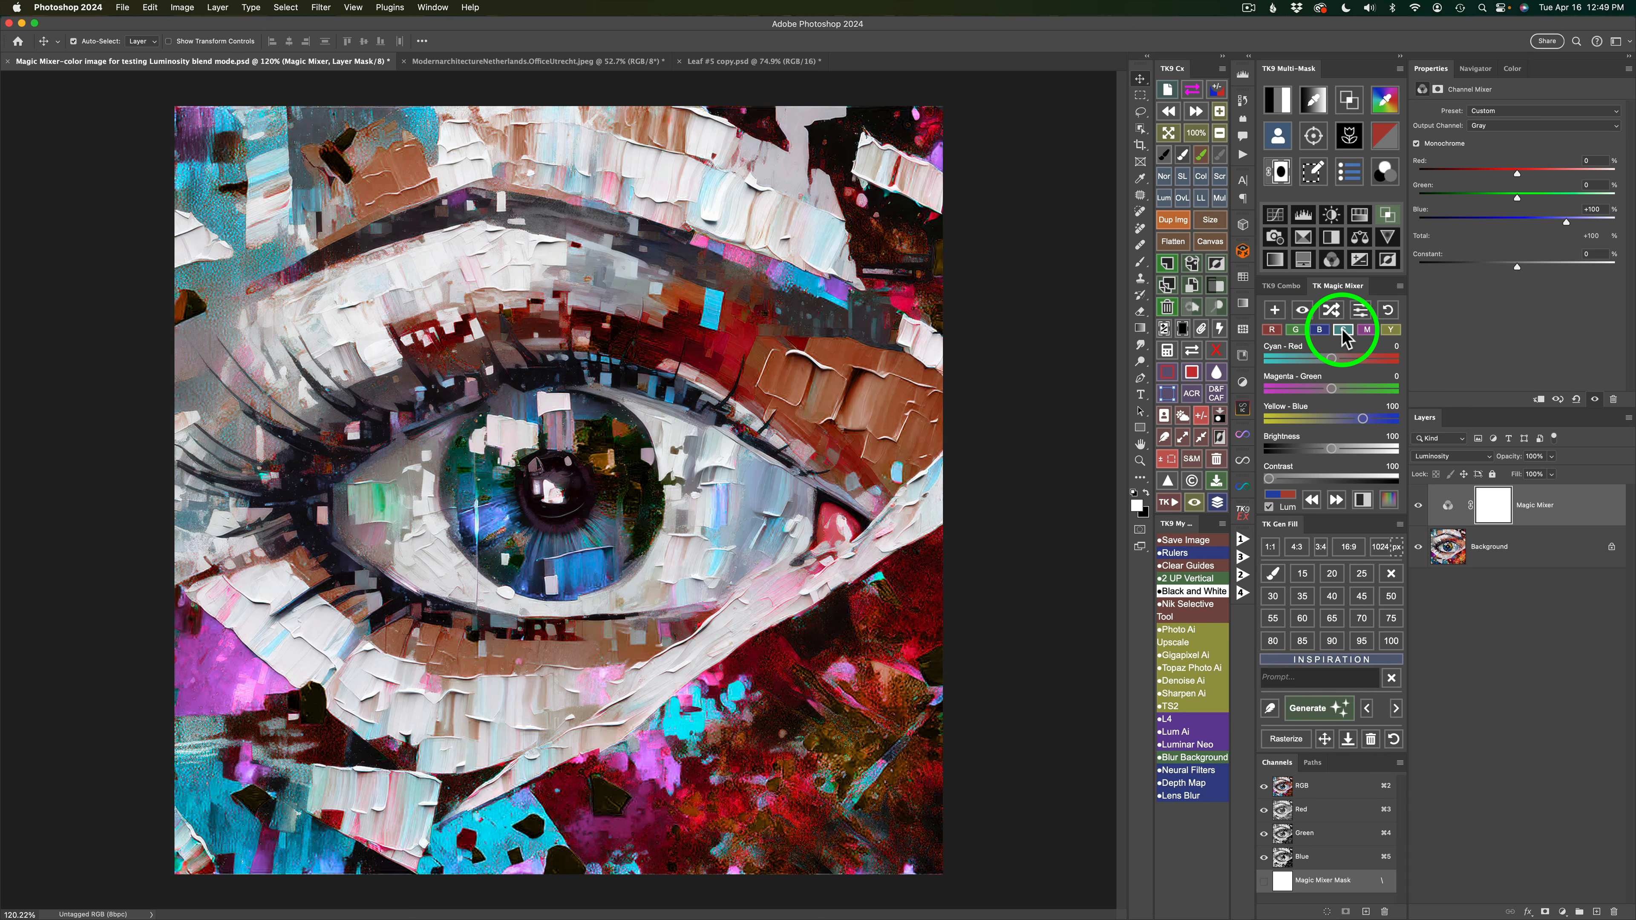
left_click(1343, 331)
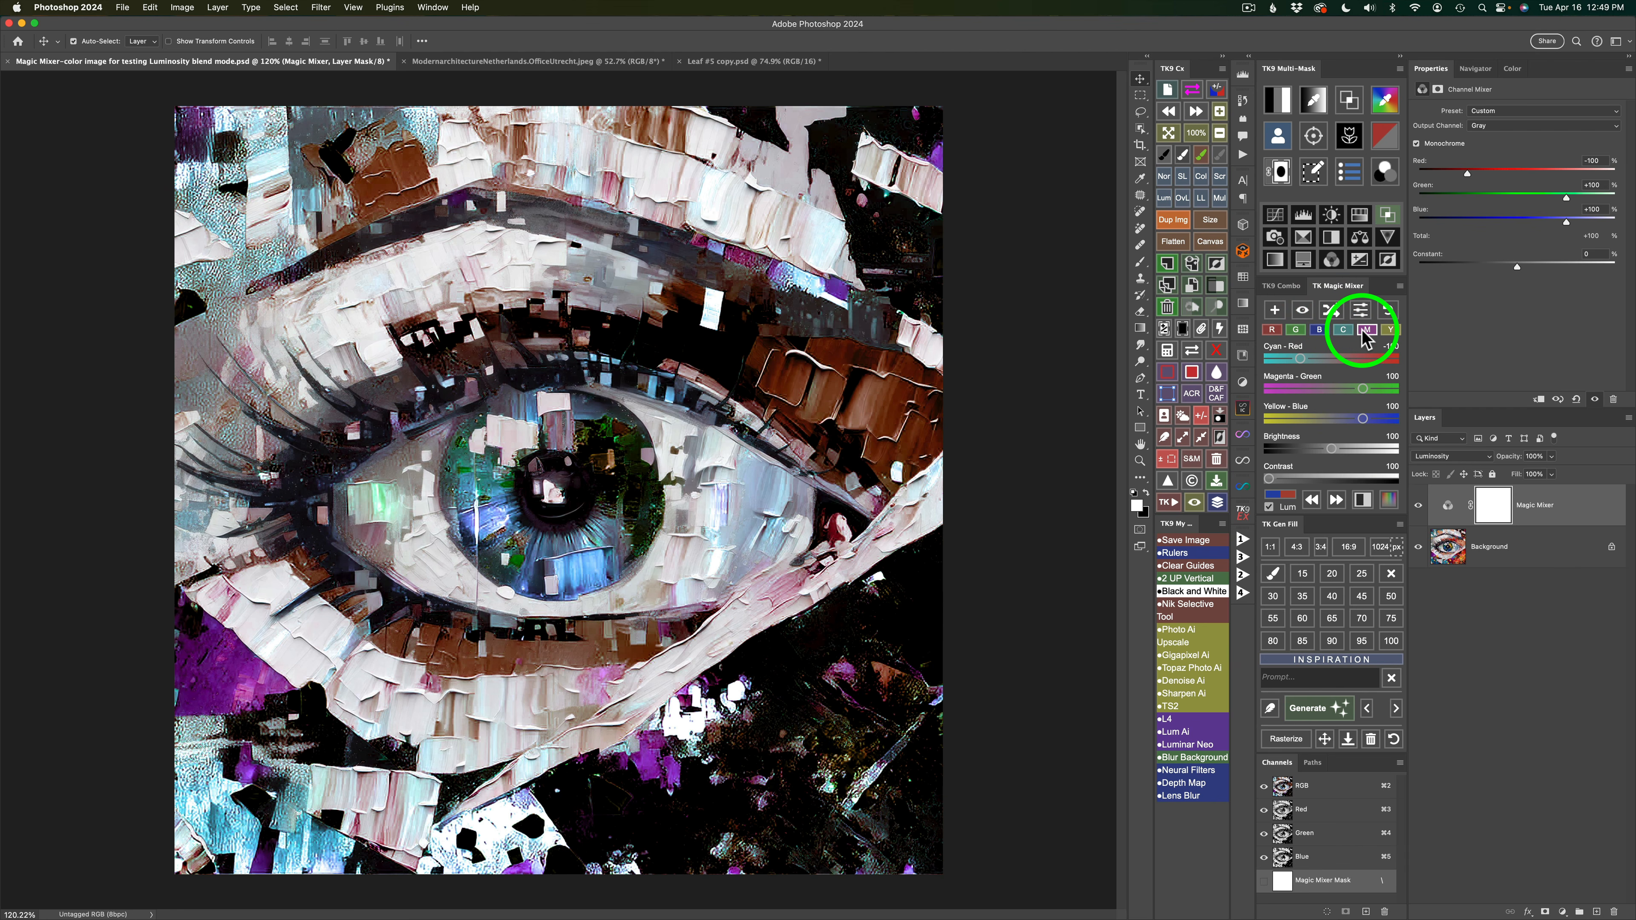
left_click(1389, 329)
left_click(1264, 331)
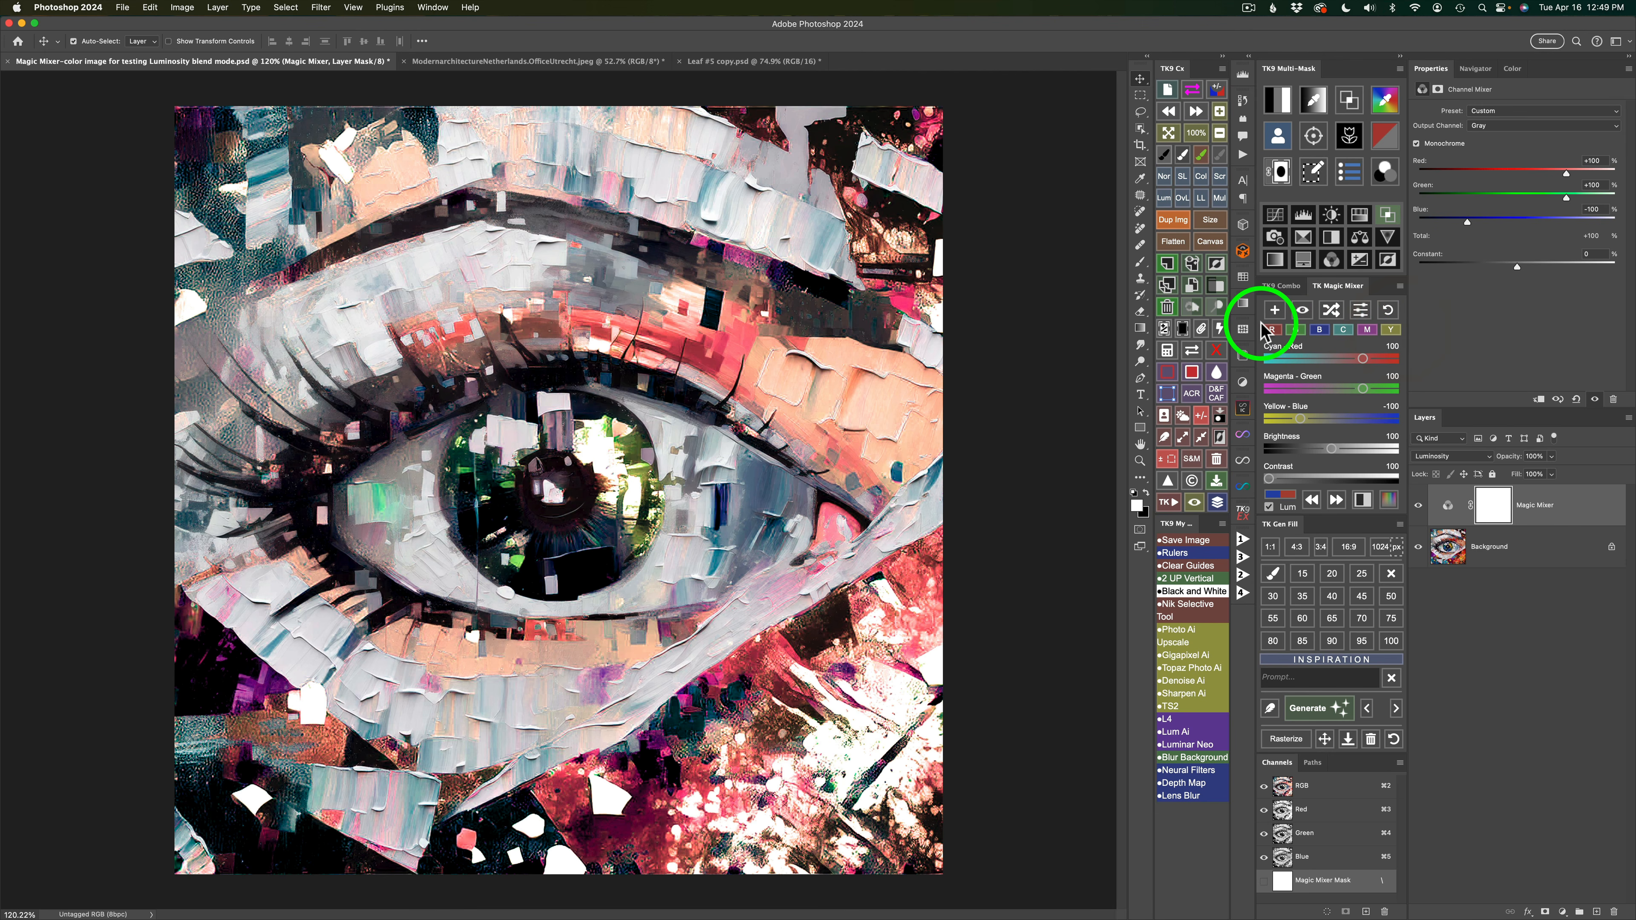
- Generate several random channel mixes for the Magic Mixer layer, and lower Cyan - Red to -12
left_click(1330, 311)
left_click(1331, 312)
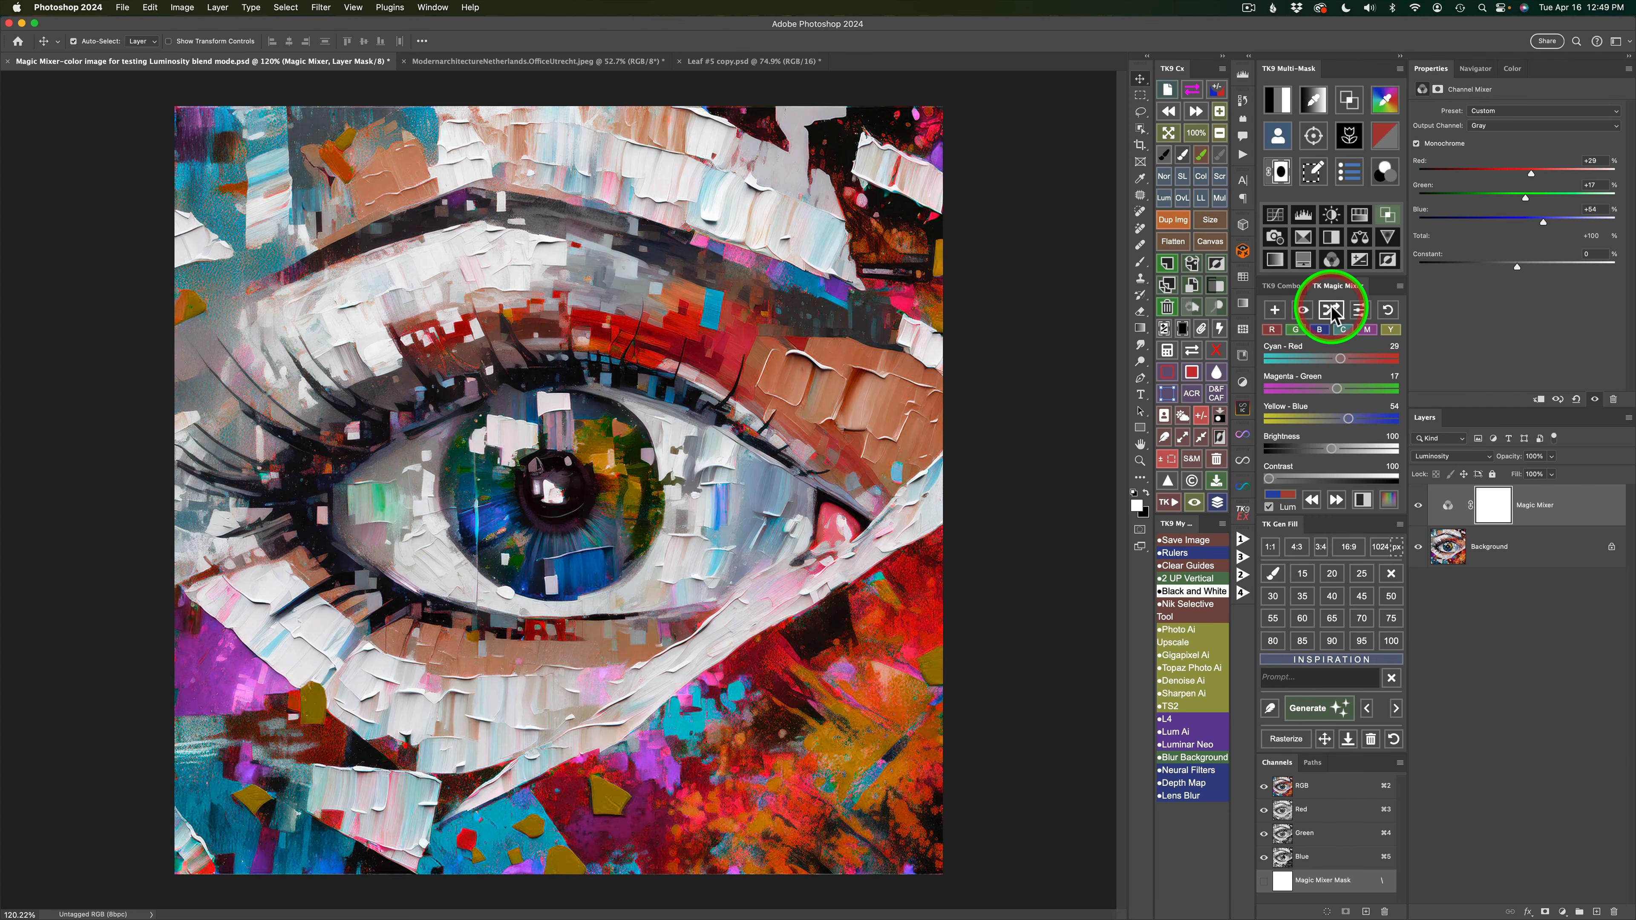
left_click(1331, 311)
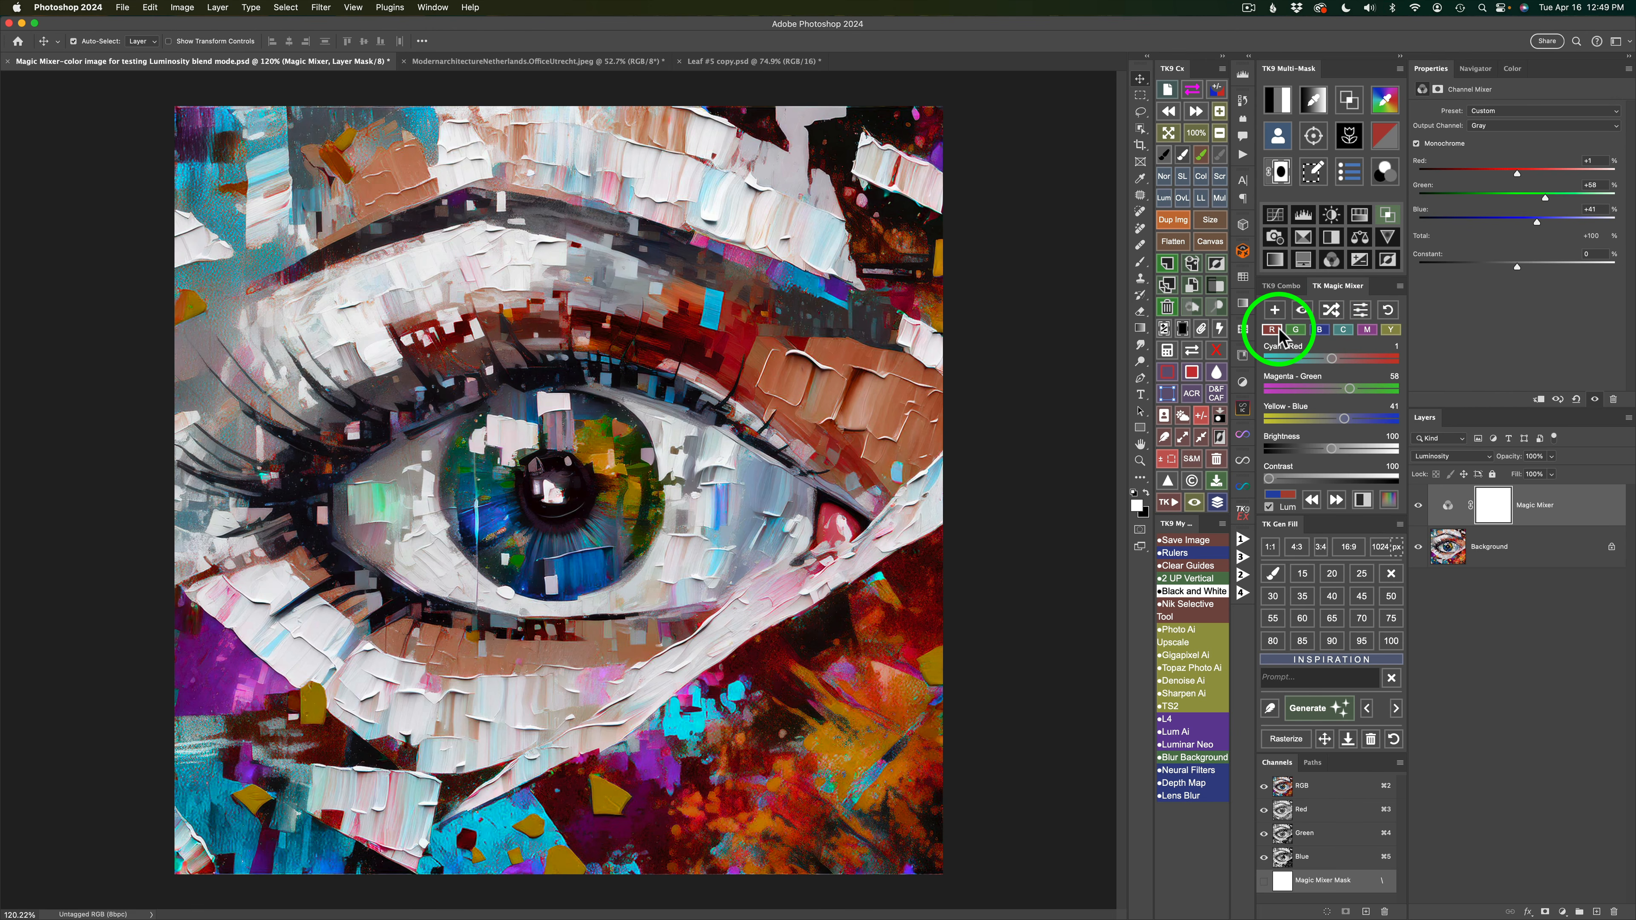
left_click(1330, 312)
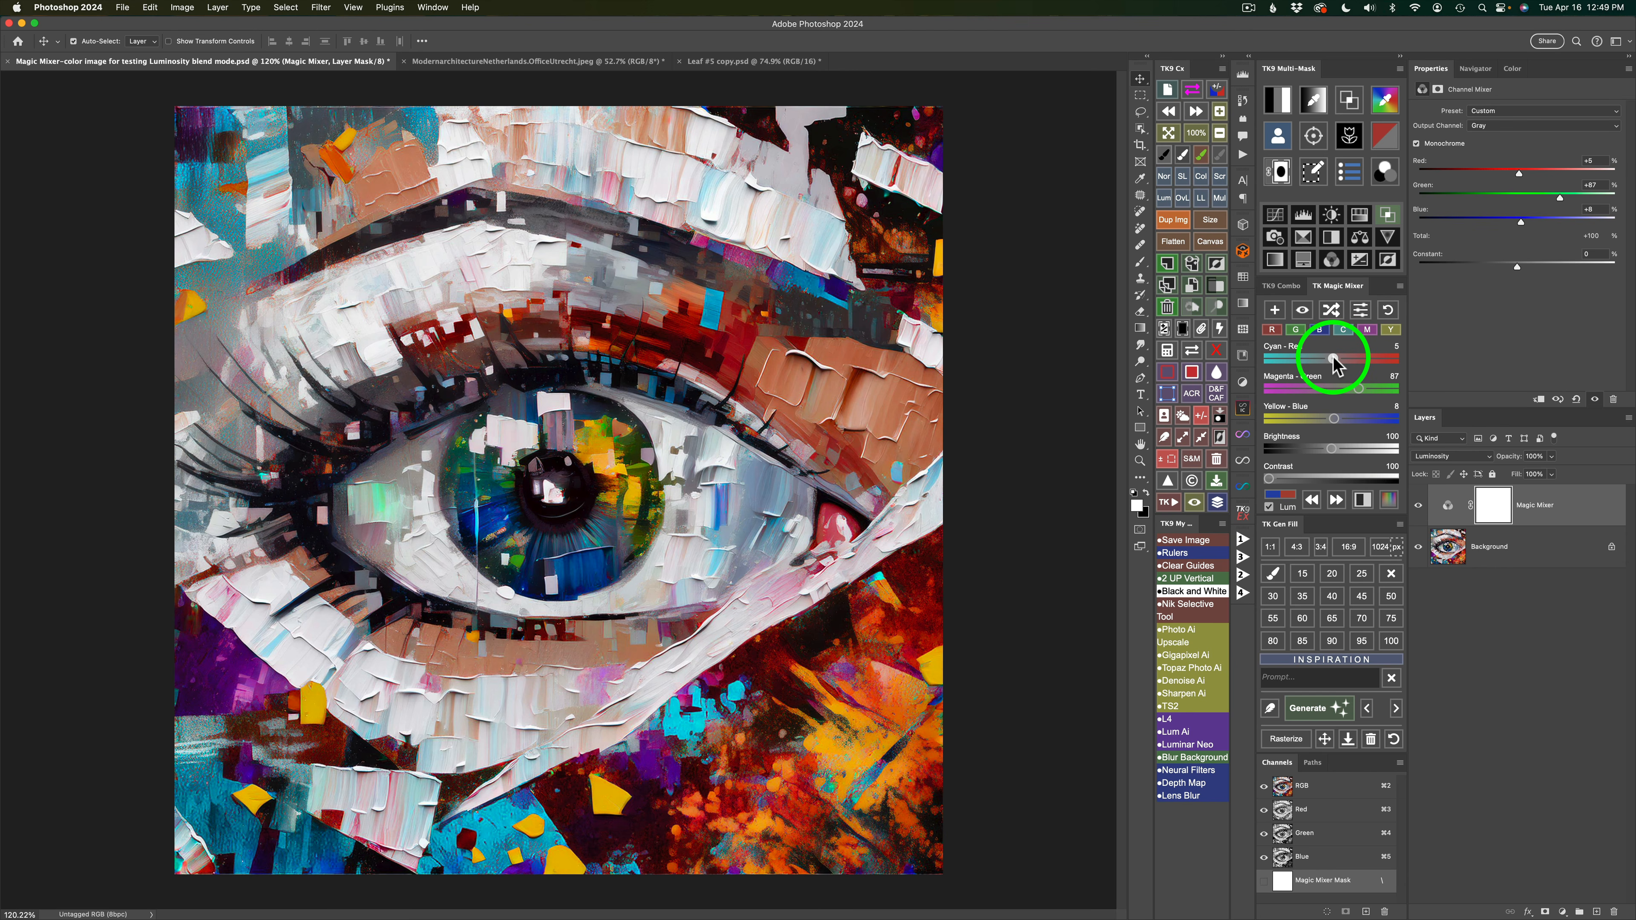
left_click_drag(1331, 359, 1329, 359)
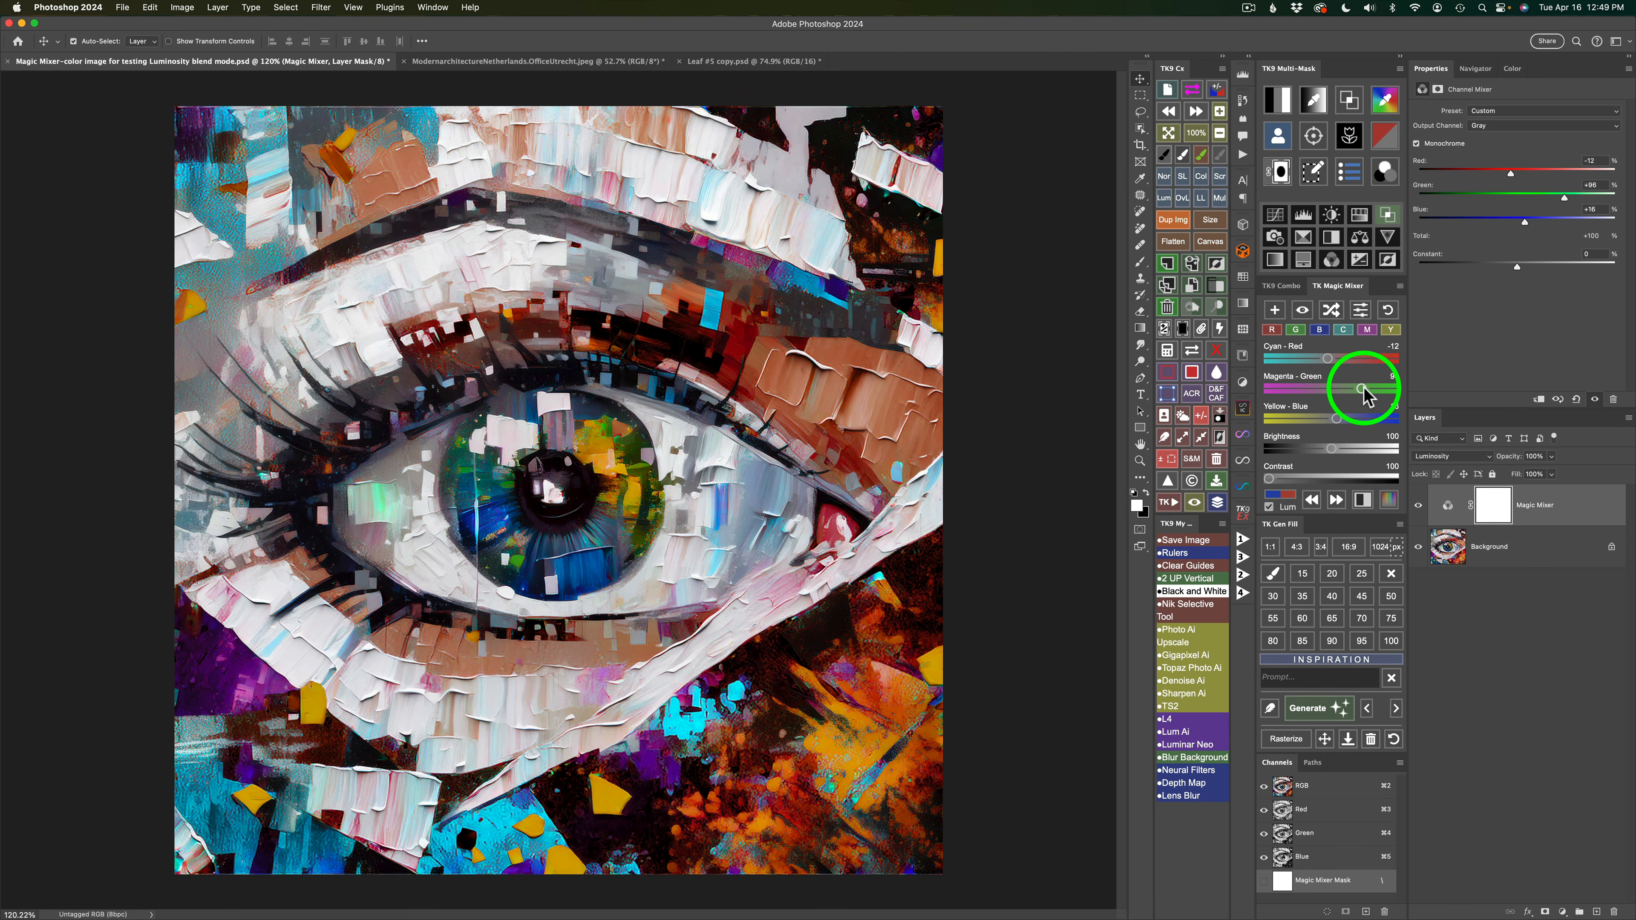
- Raise the Magic Mixer layer's Magenta - Green to 118 and lower Yellow - Blue to -11
left_click_drag(1364, 393, 1371, 393)
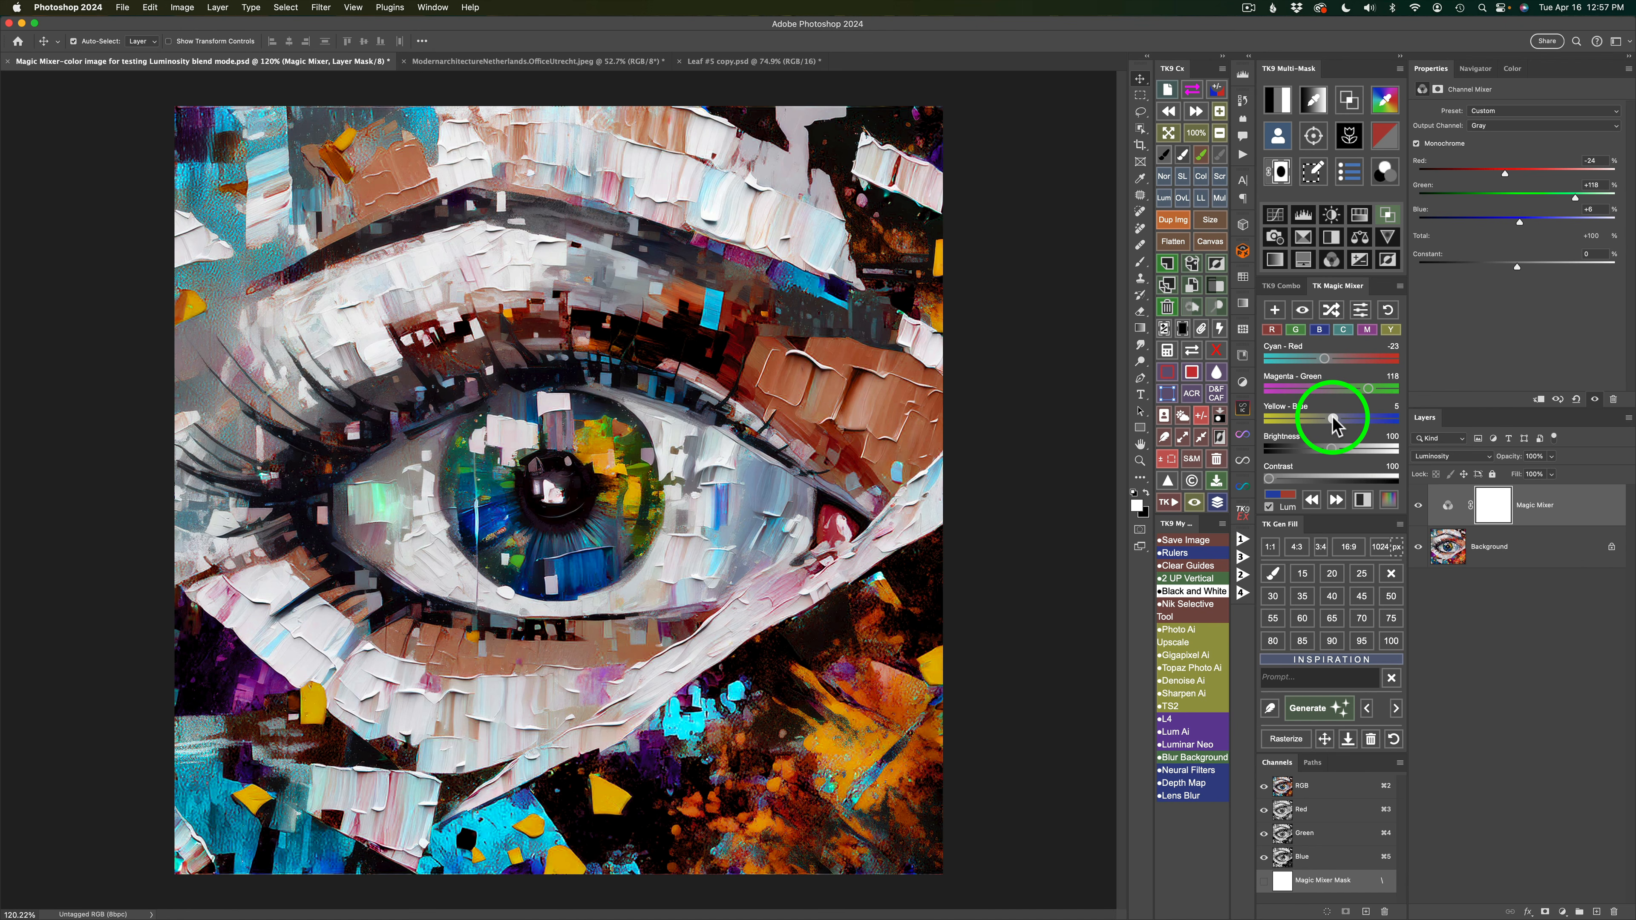
left_click_drag(1328, 417, 1326, 419)
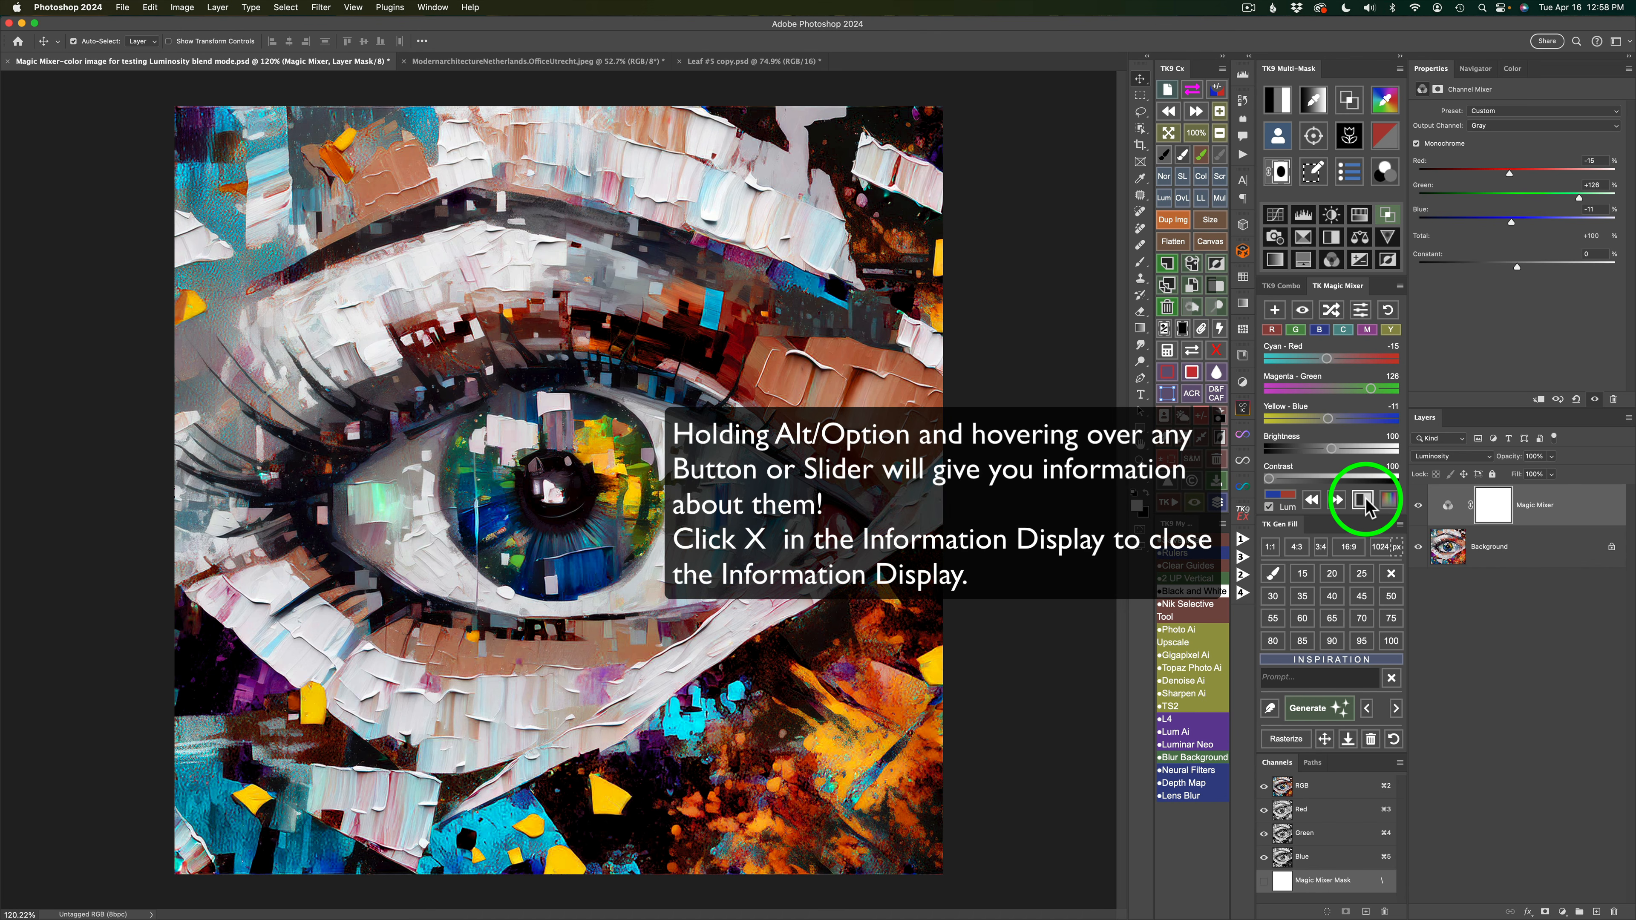
- Read and close the Modify Color Luminosity help text, and add a _Color_Lum Black & White layer beneath Magic Mixer
mouse_move(1338, 505)
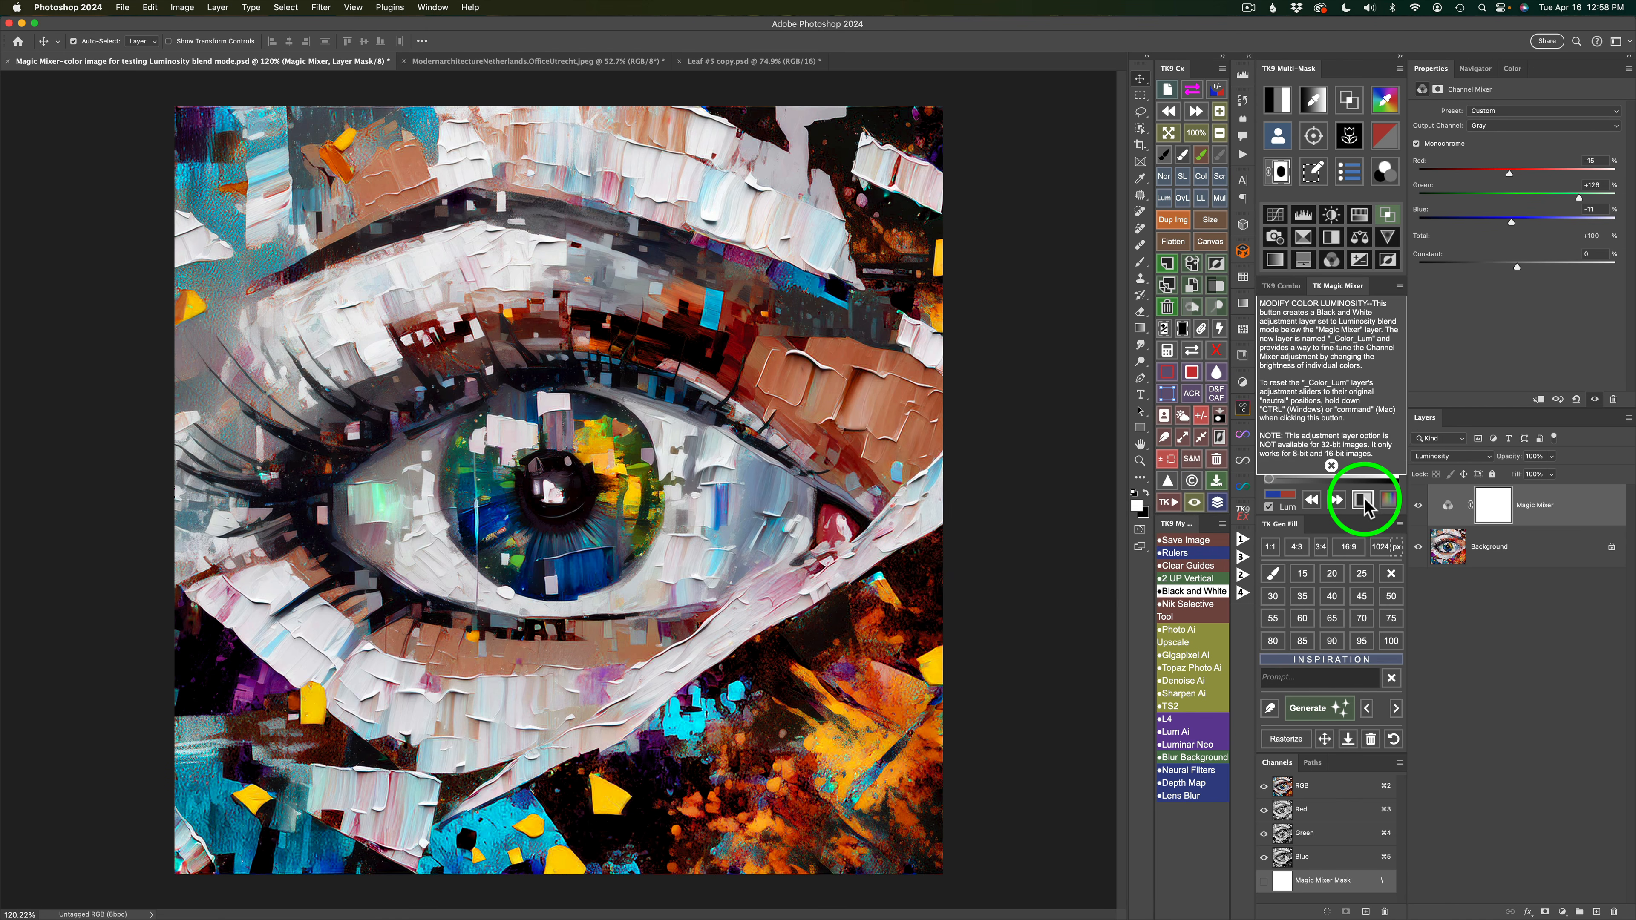
left_click(1330, 465)
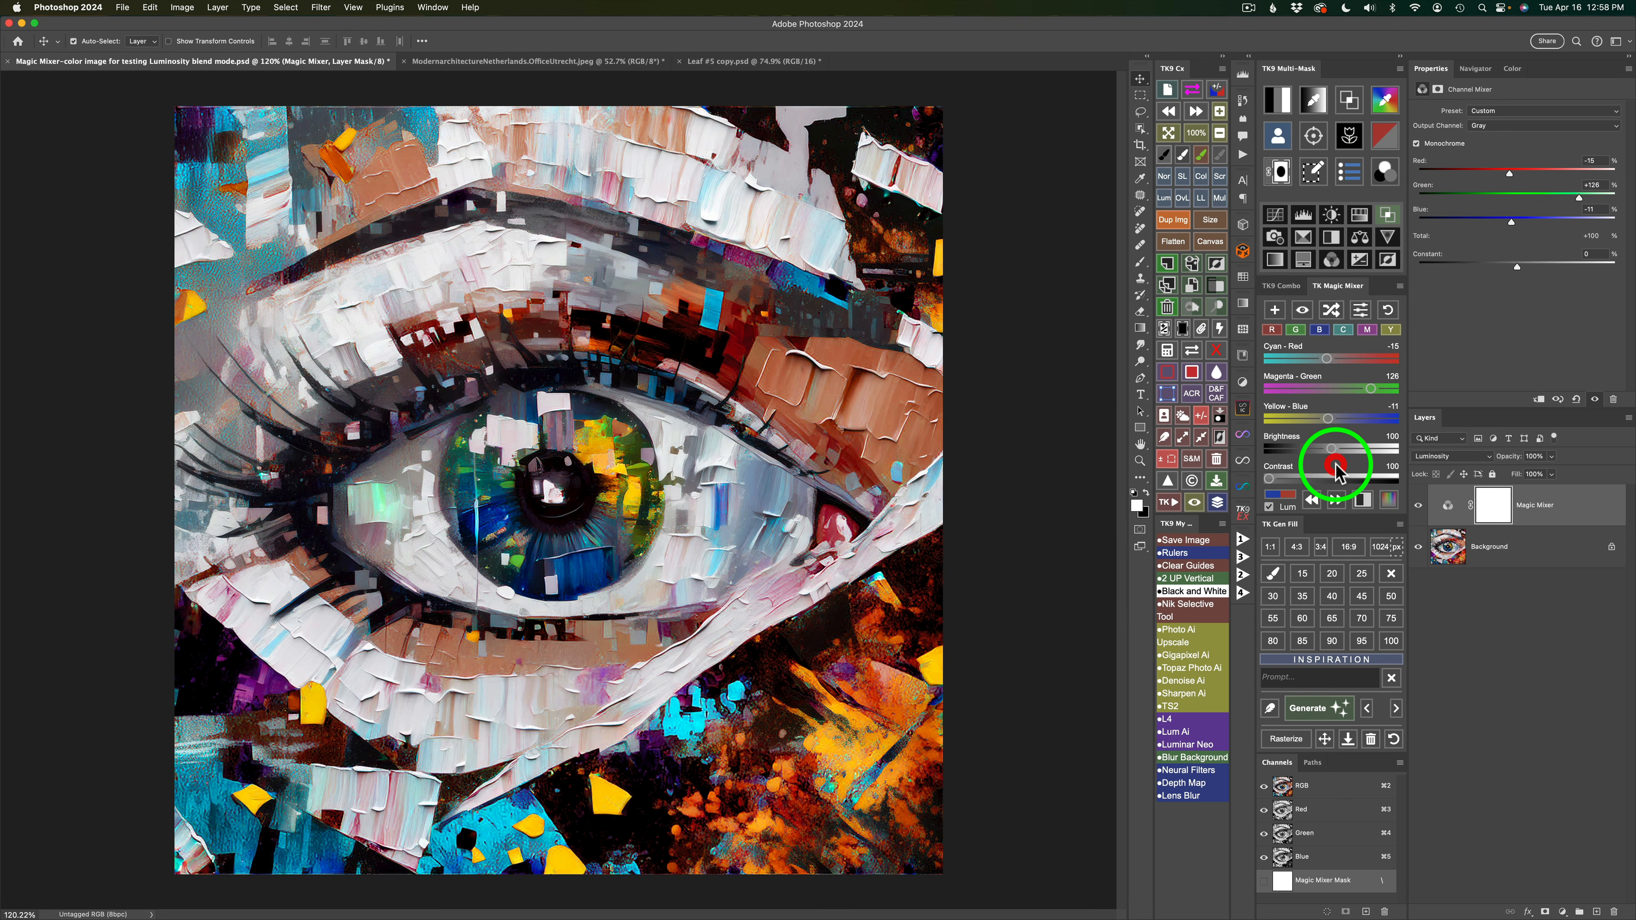
left_click(1362, 500)
left_click(1546, 554)
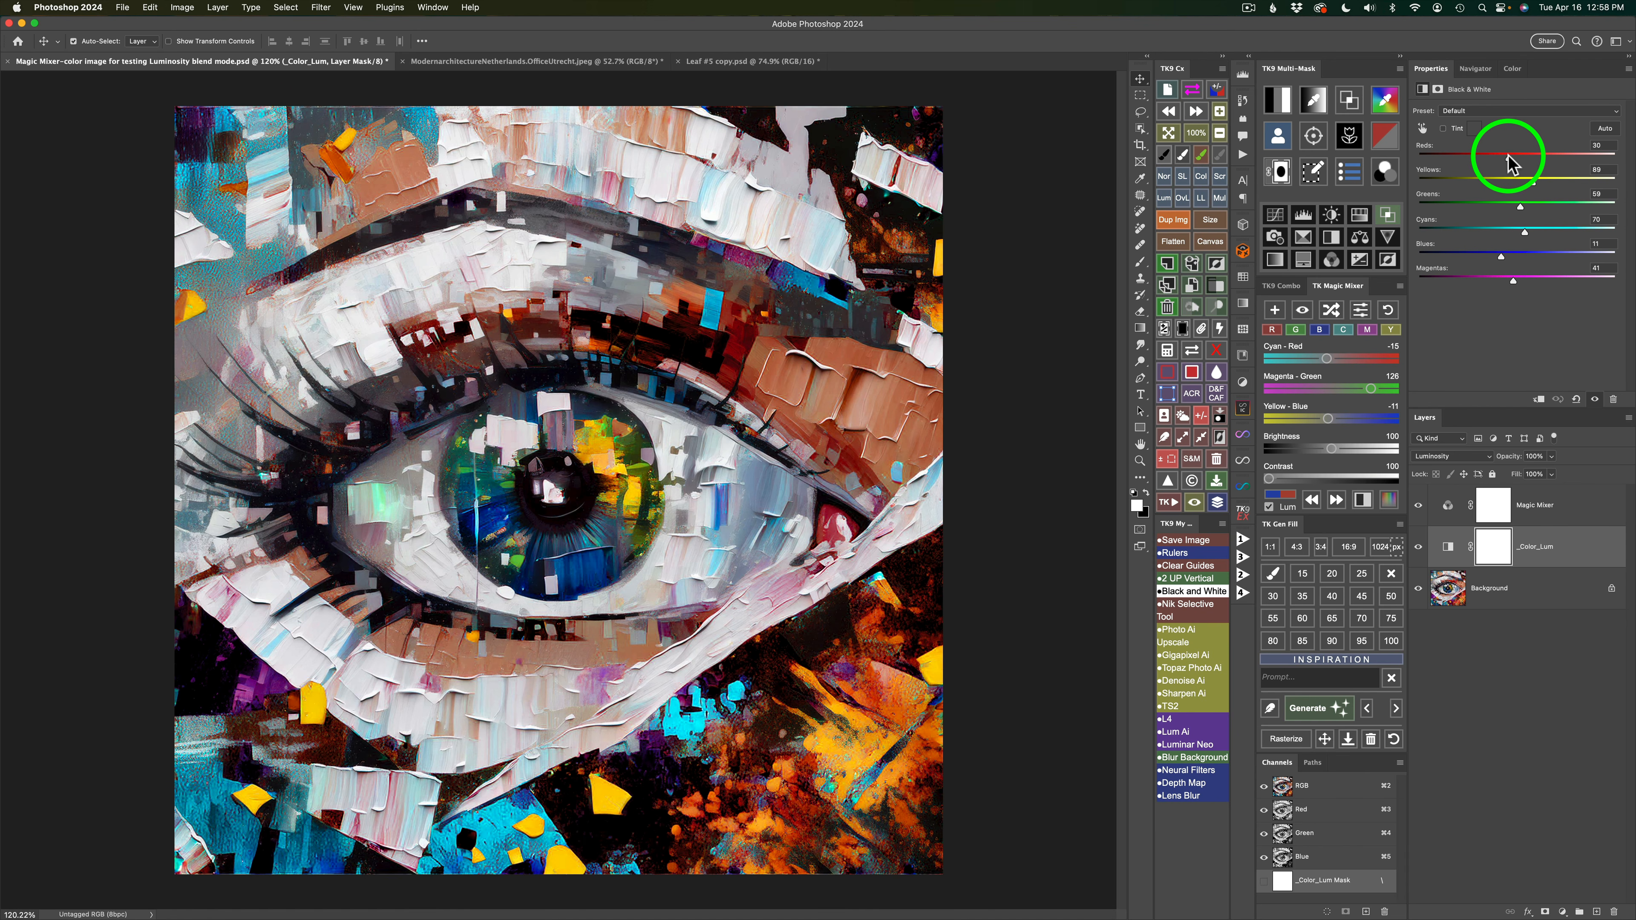
- Set the _Color_Lum layer's Reds to 17 and Yellows to 98, lower its Blues, and compare the artwork with the original
left_click_drag(1508, 156, 1504, 158)
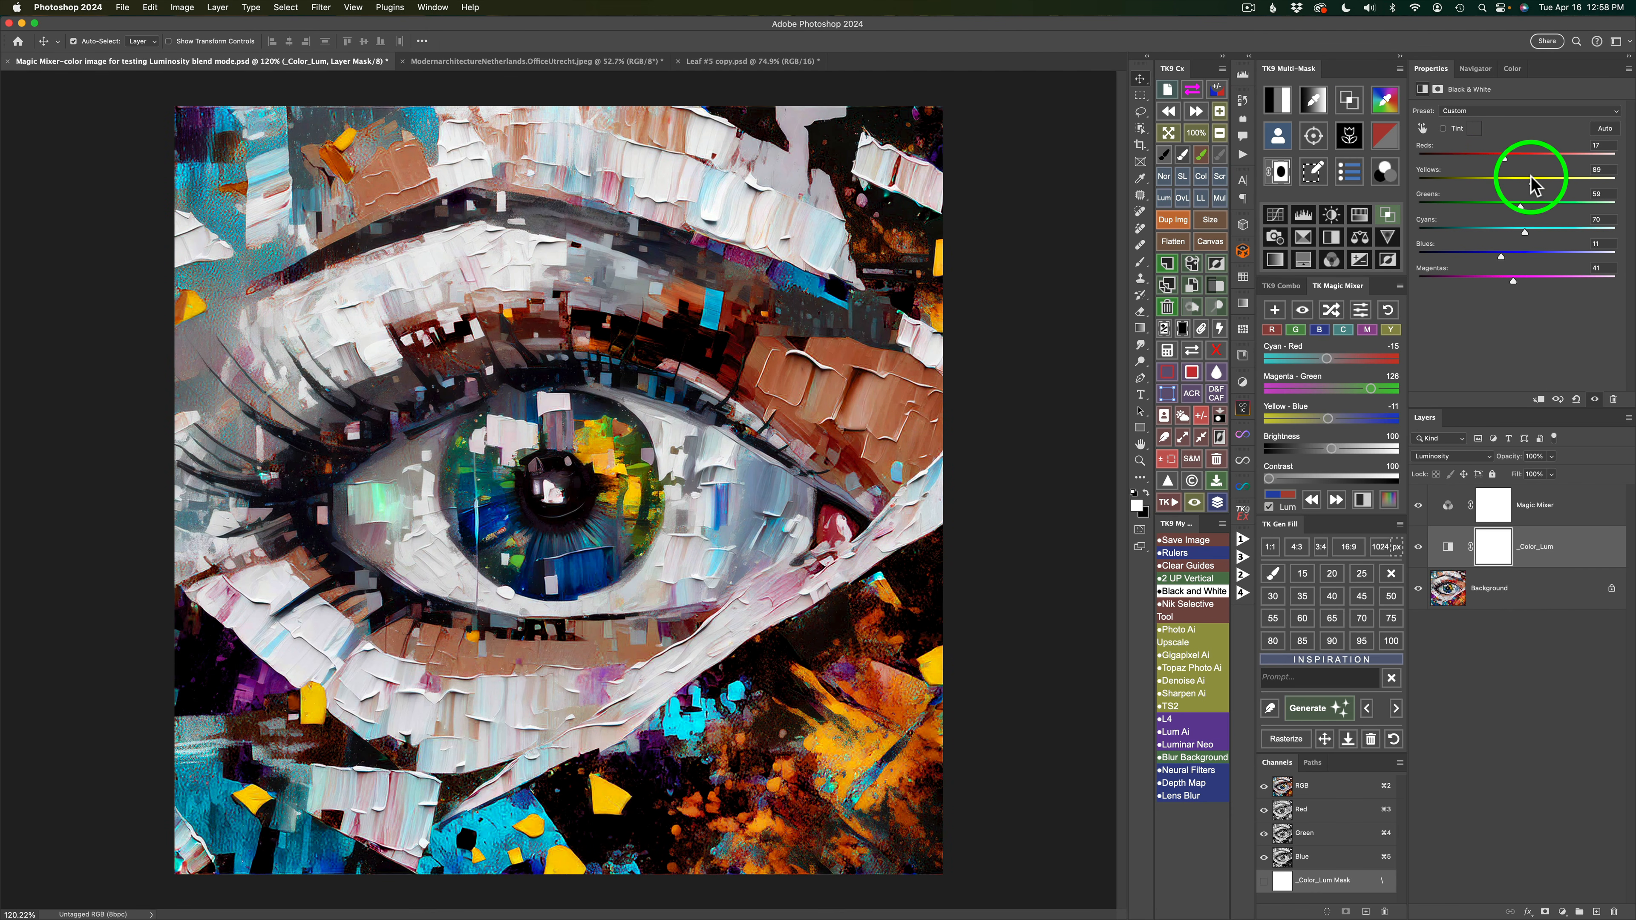
left_click_drag(1533, 182, 1536, 182)
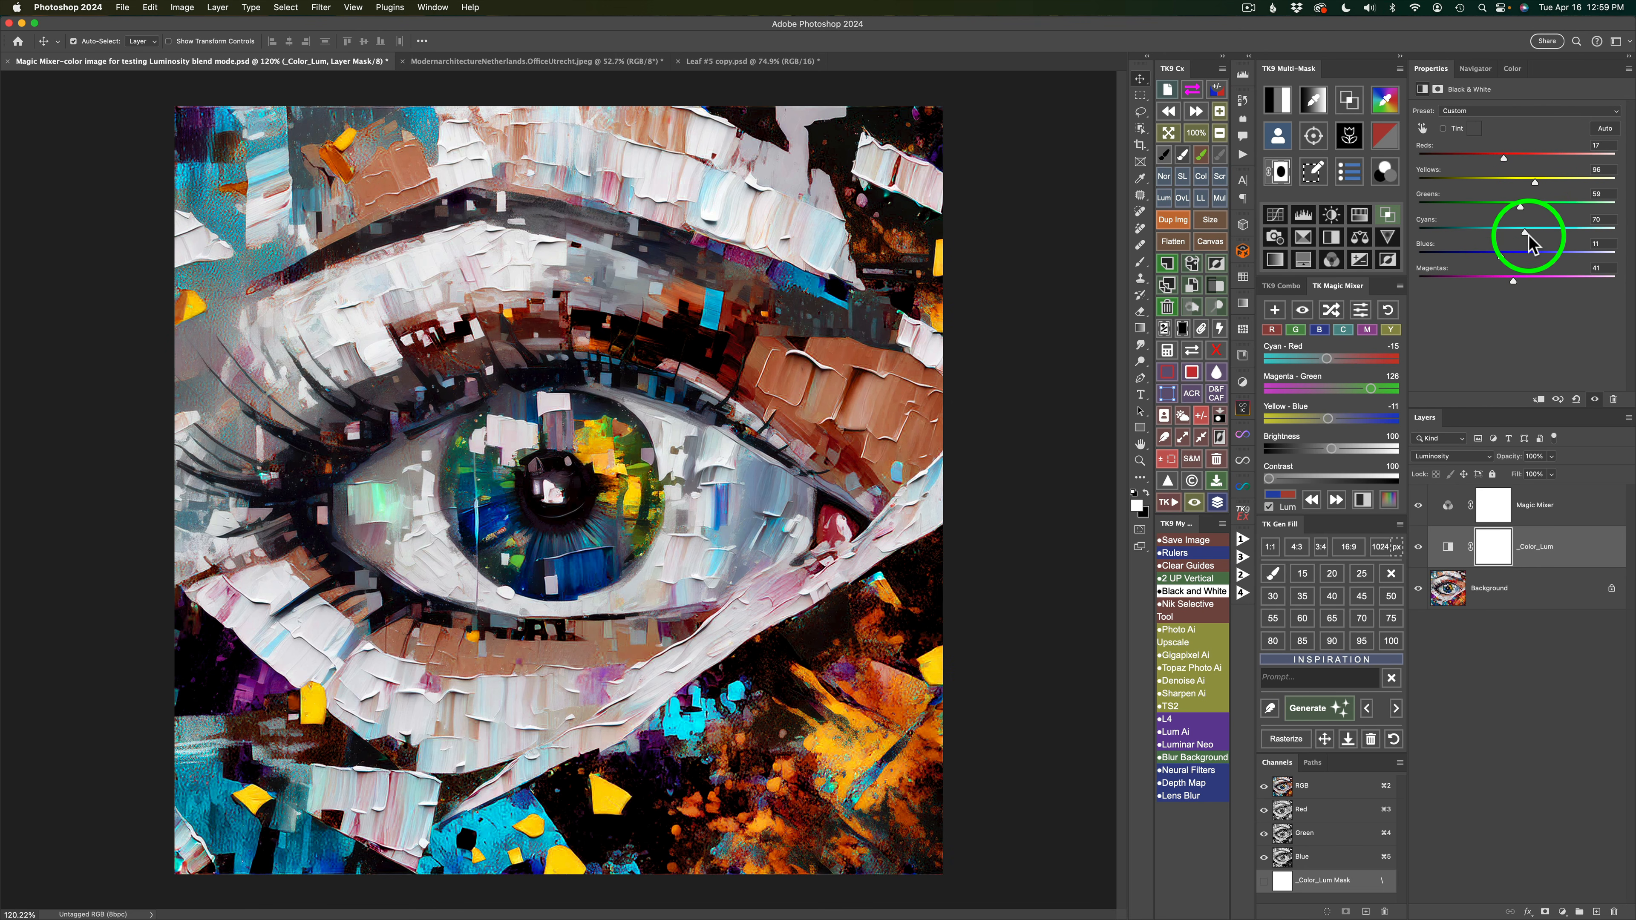
left_click_drag(1499, 253, 1494, 254)
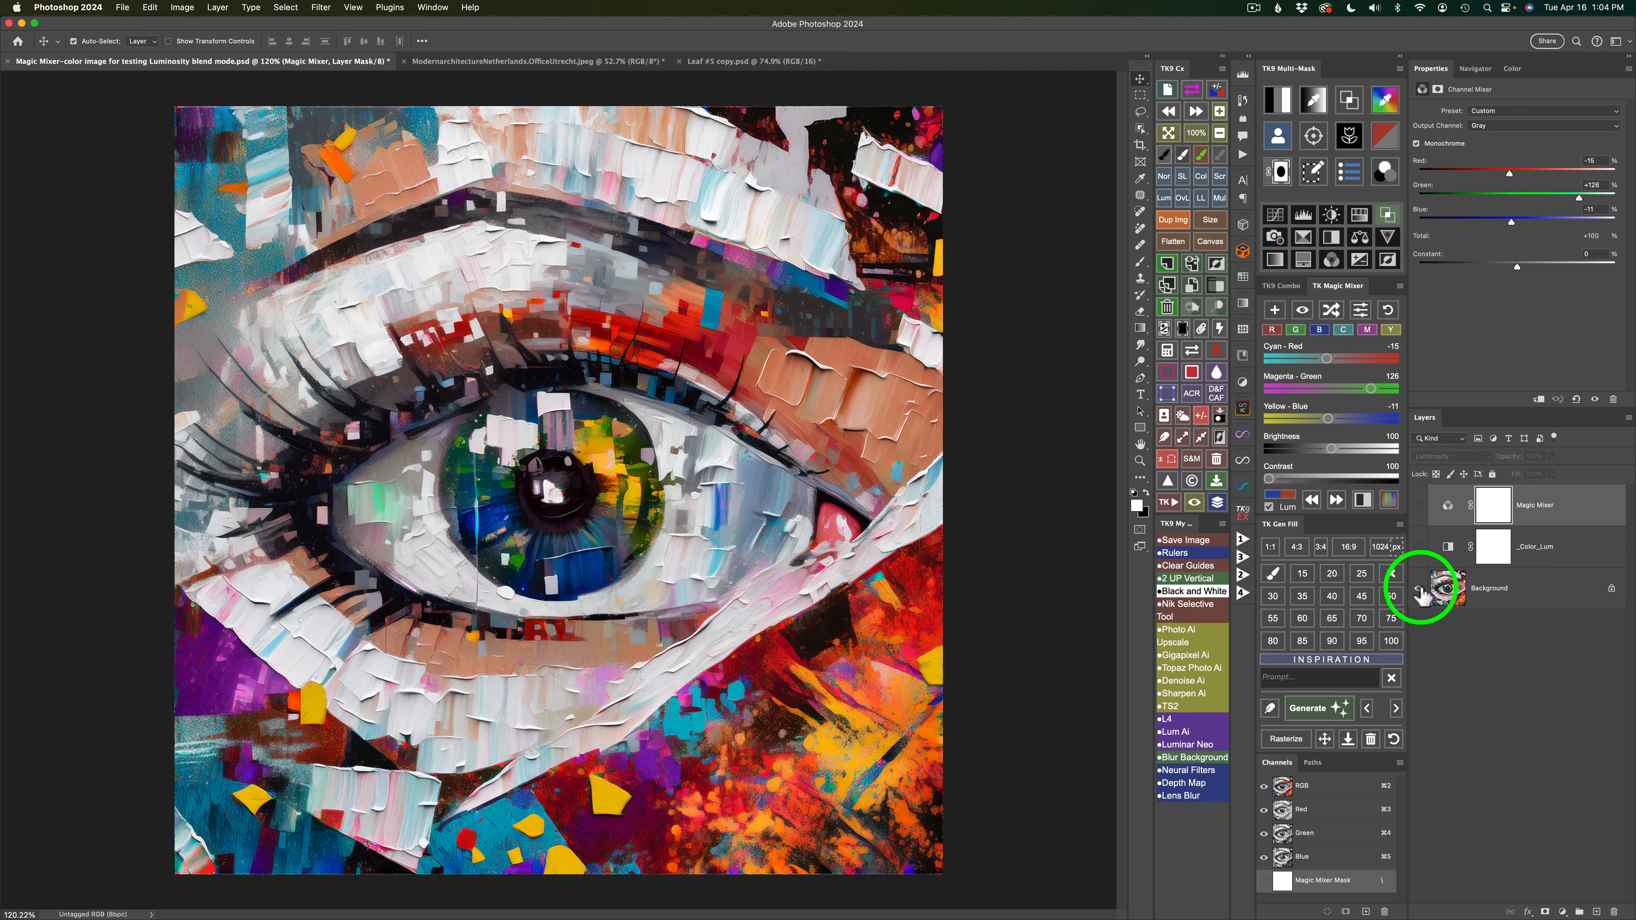
left_click(1420, 594, "alt")
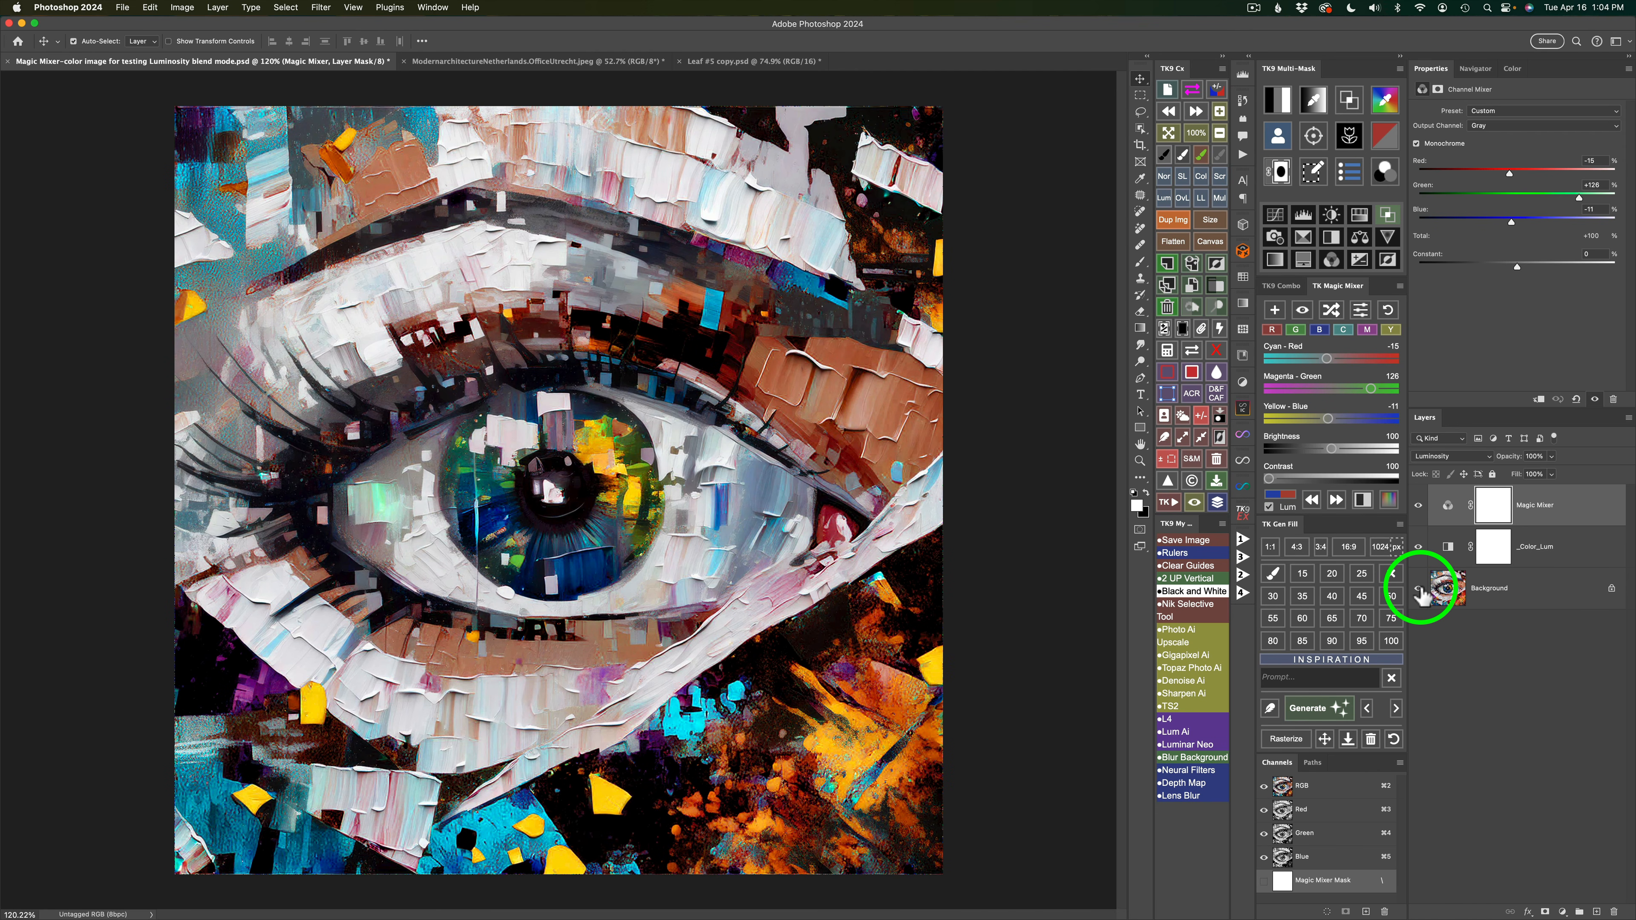
left_click(1218, 503)
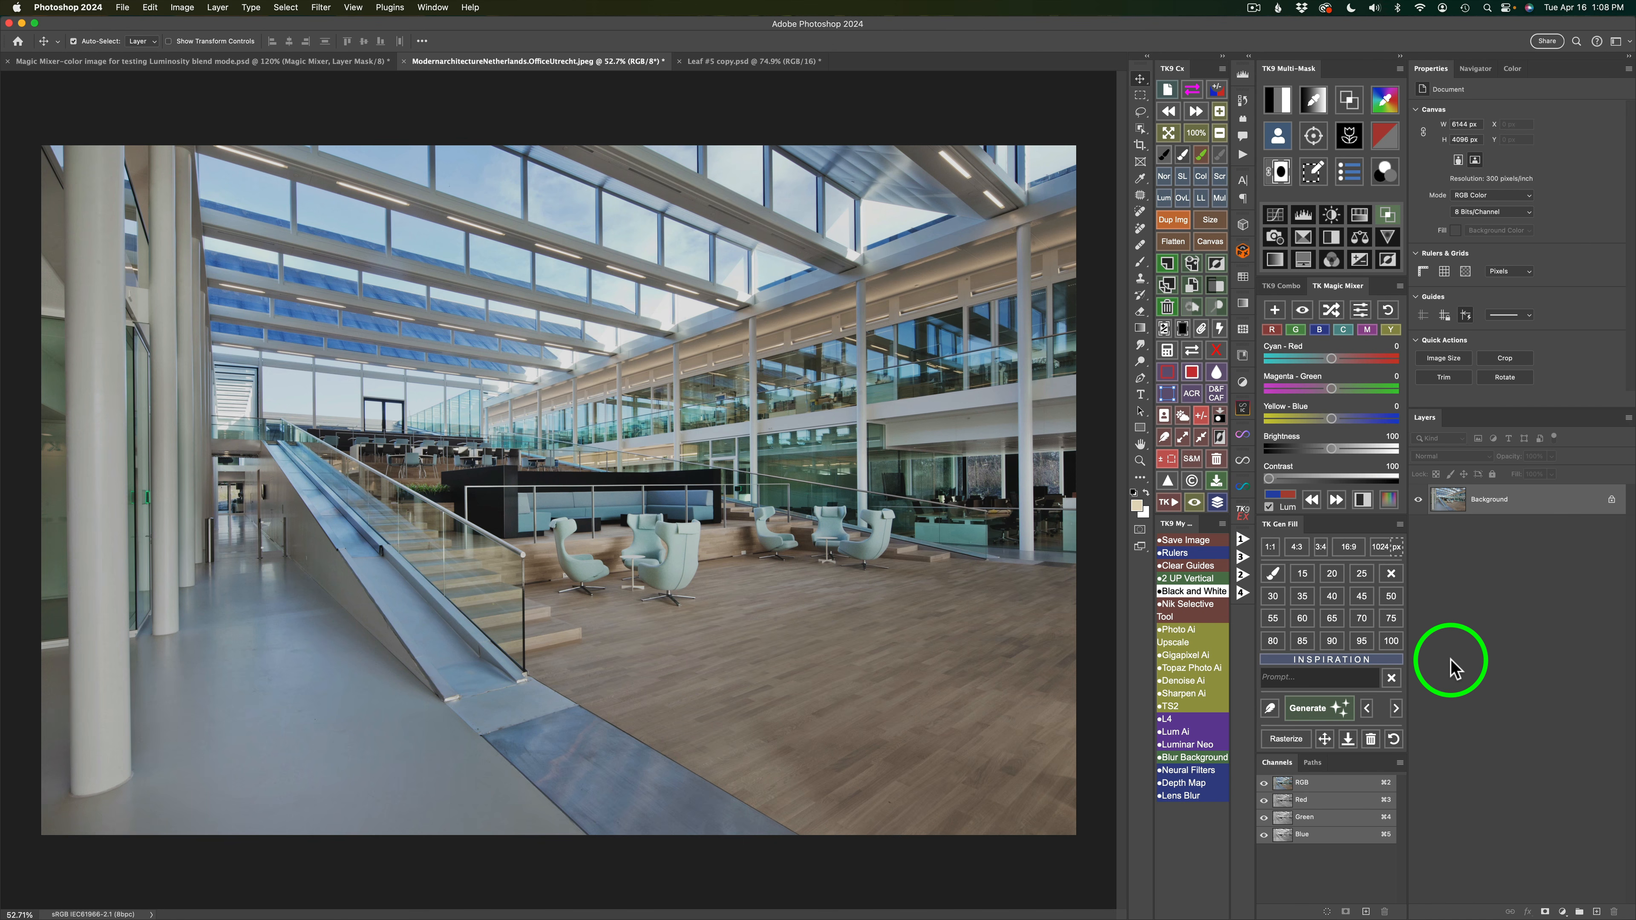
- Create a randomly mixed Magic Mixer layer on the office interior photo, remix it twice, and set its Contrast to 144
left_click(1332, 311)
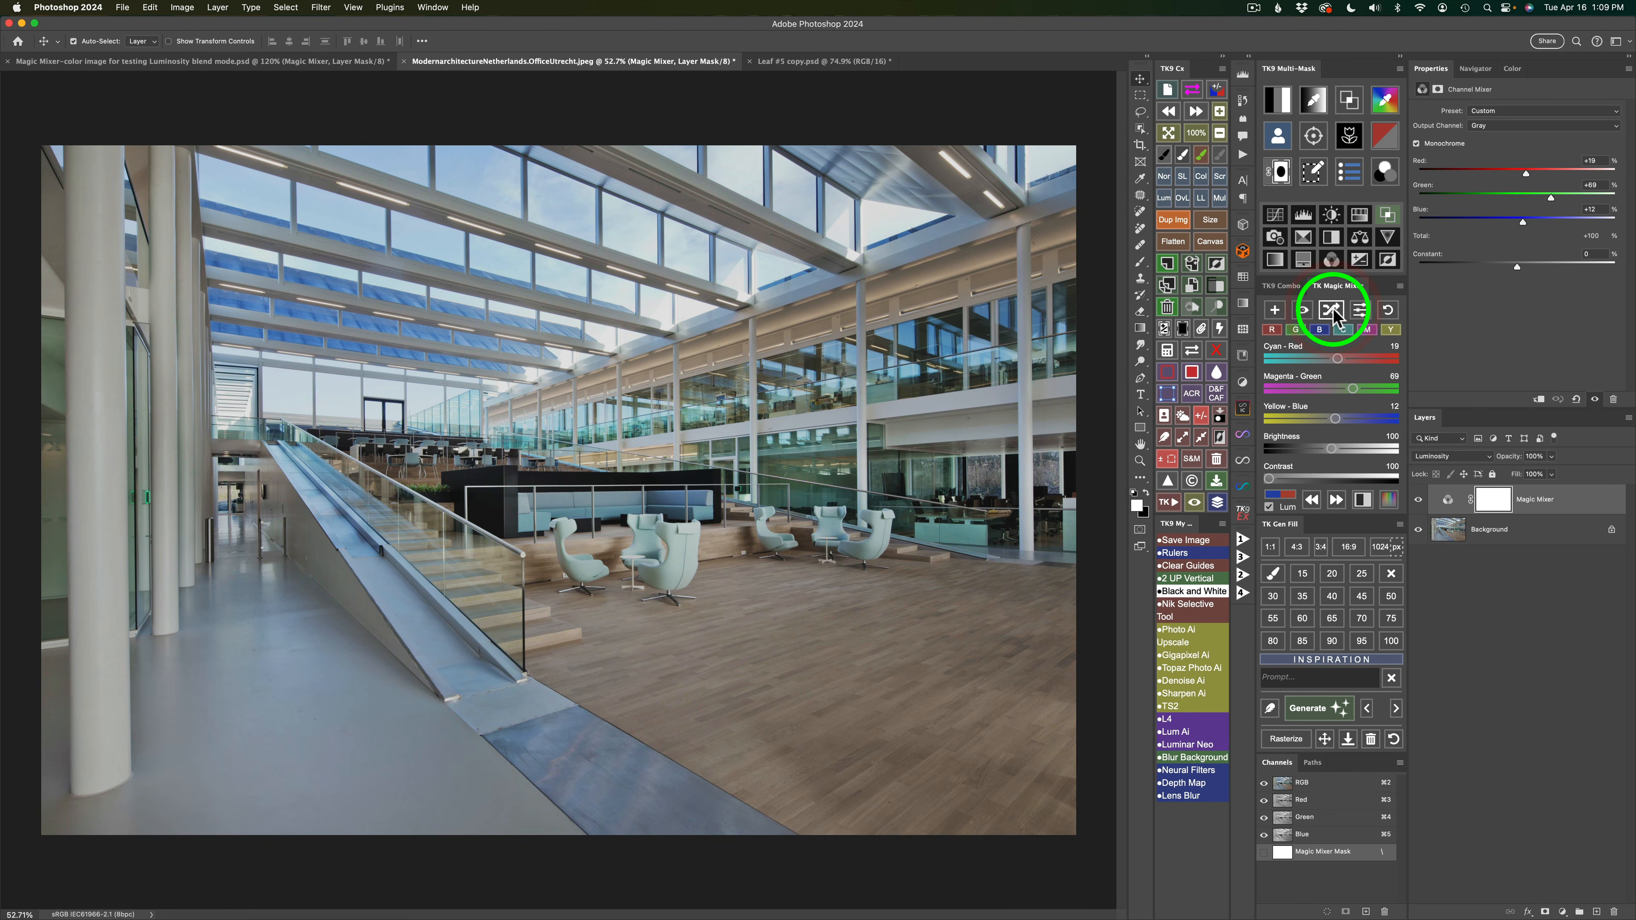
left_click(1332, 311)
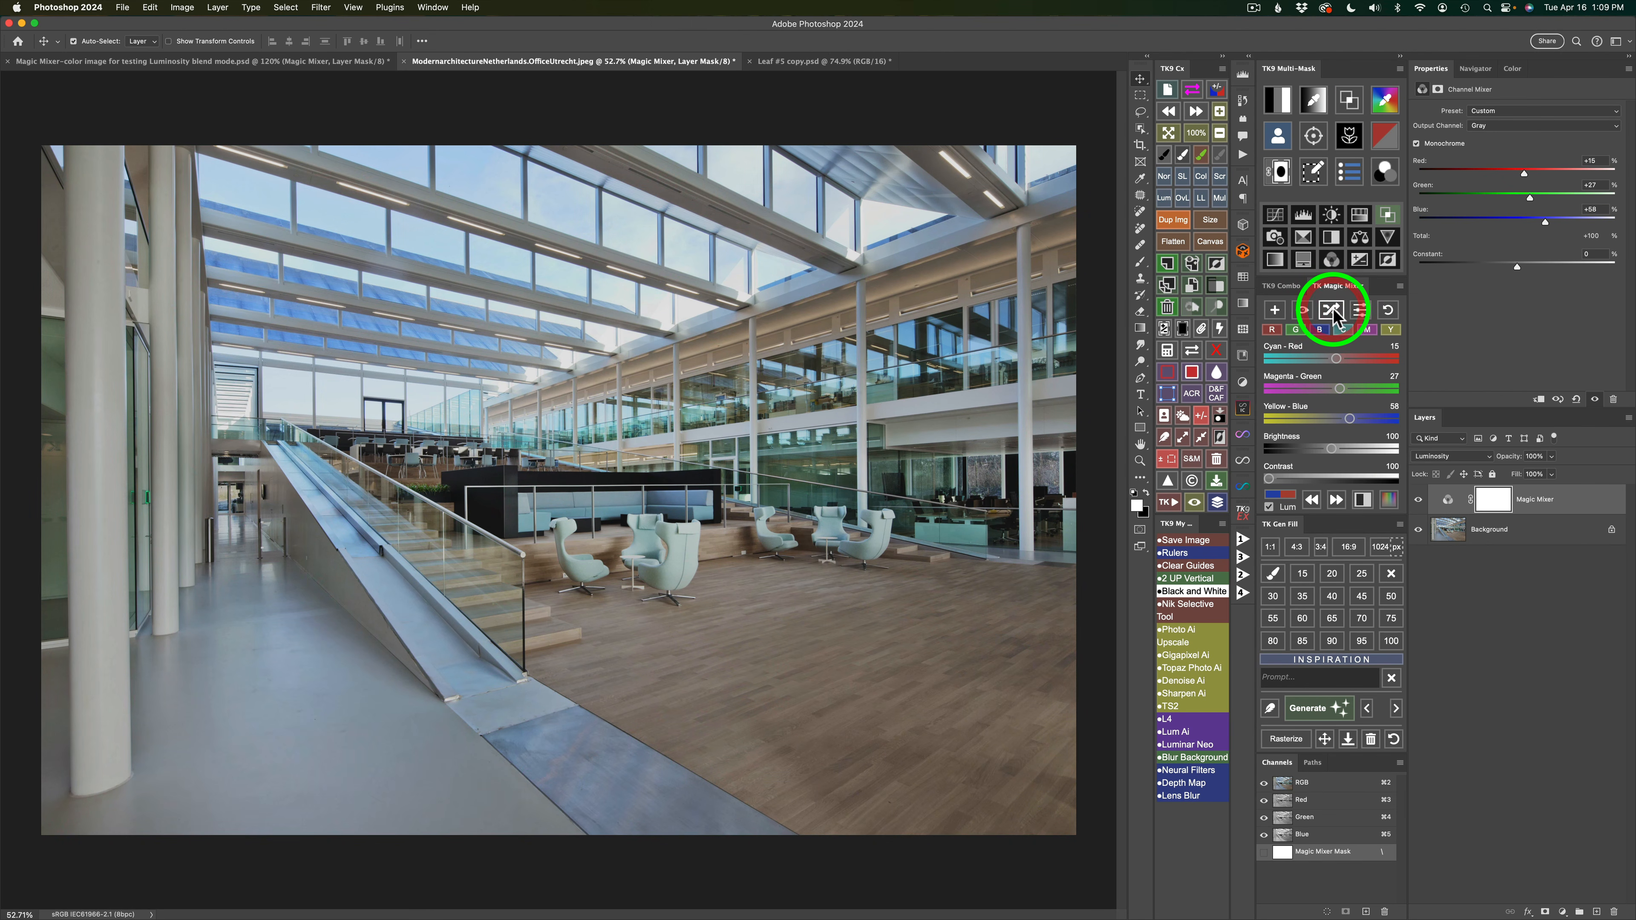
left_click(1332, 311)
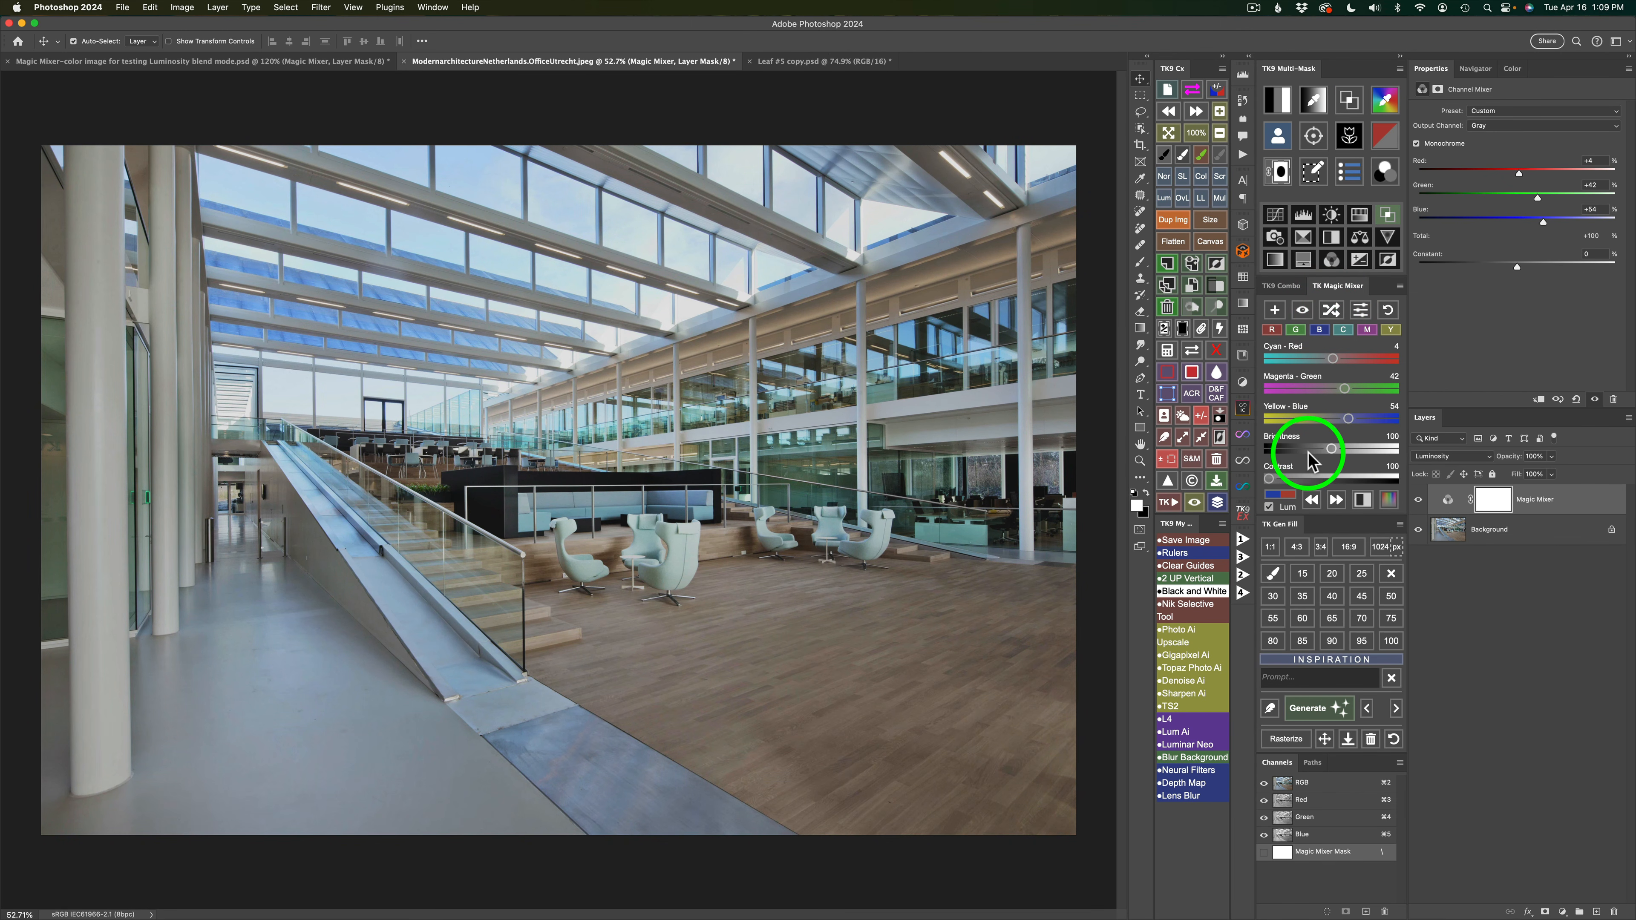
left_click_drag(1268, 480, 1324, 480)
- Generate a series of ten more random channel mixes for the office photo's Magic Mixer layer
left_click(1332, 310)
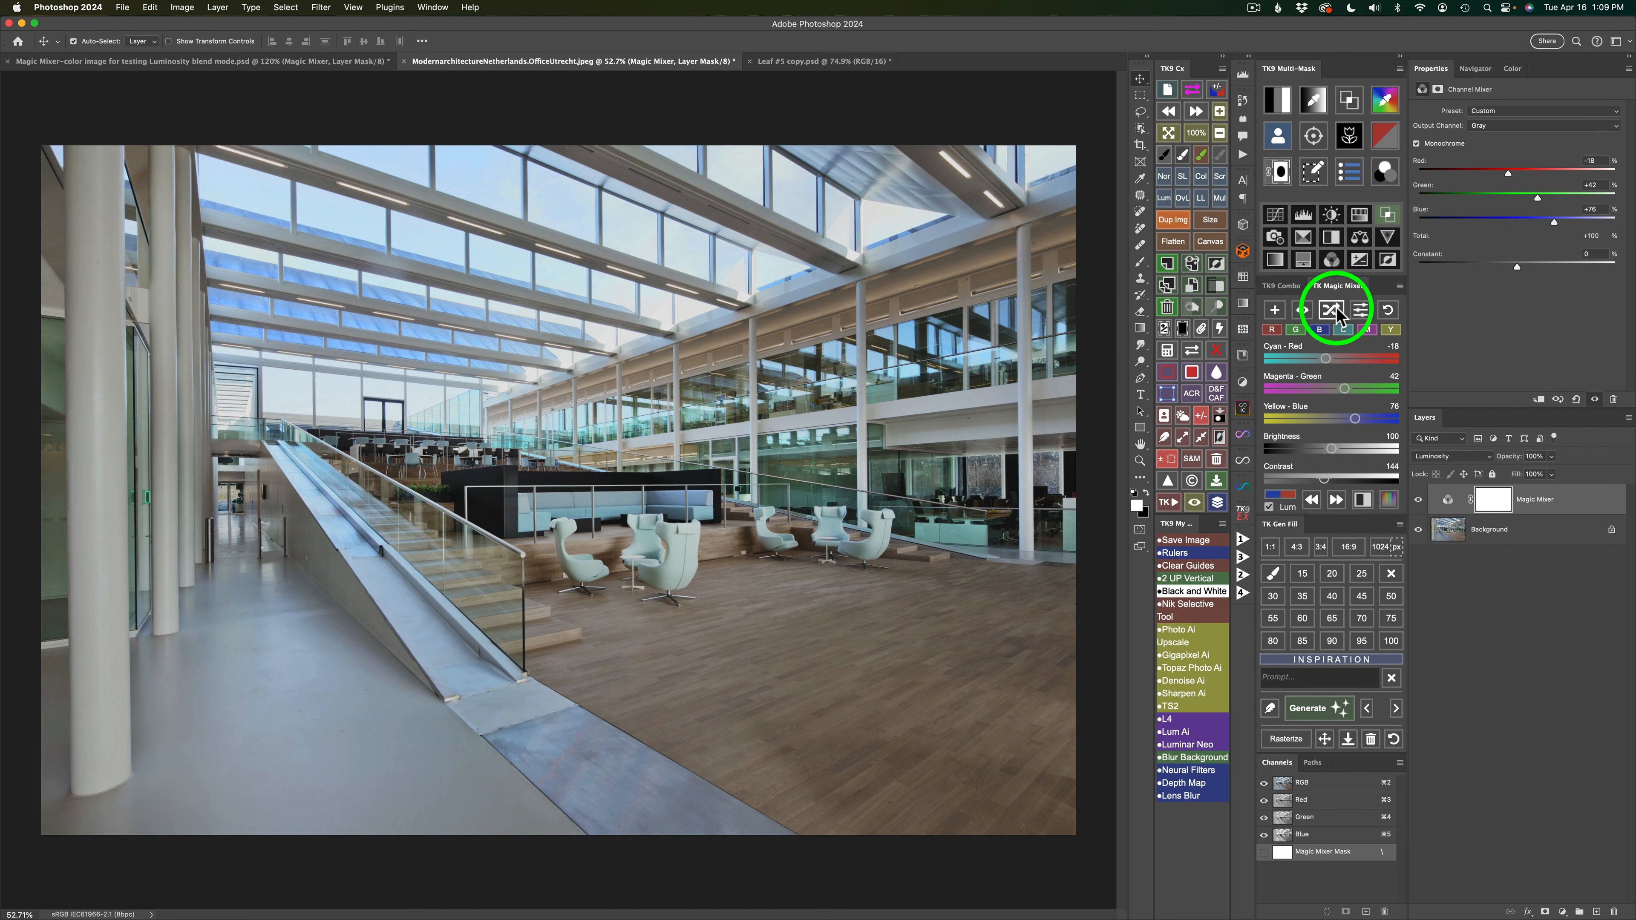
left_click(1332, 310)
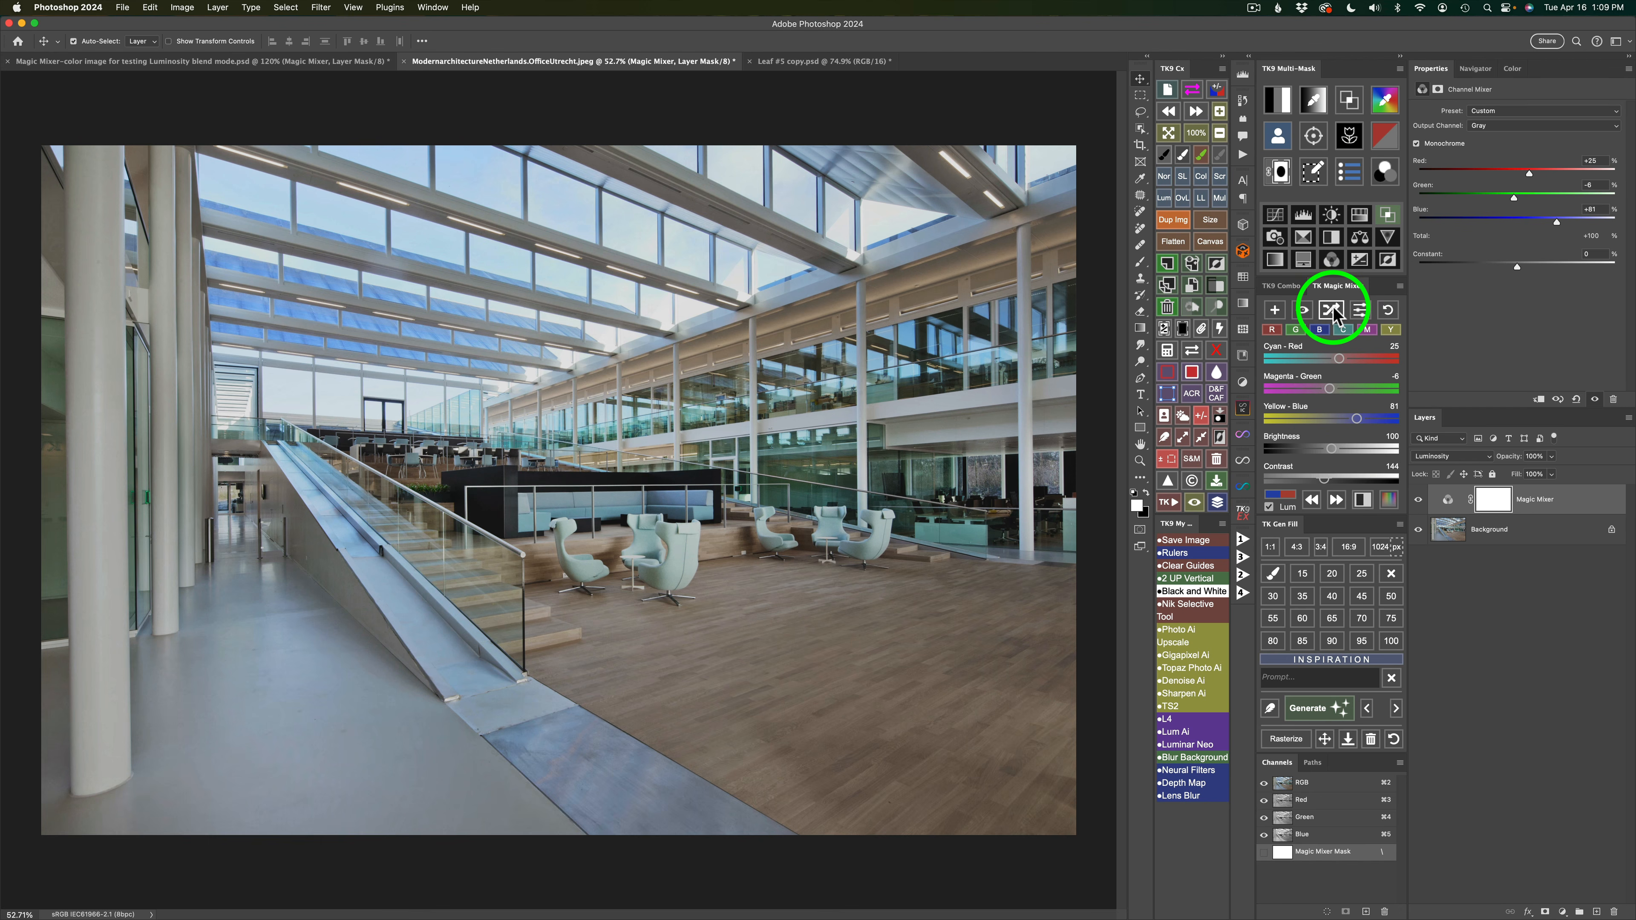
left_click(1332, 310)
left_click(1332, 311)
left_click(1332, 311)
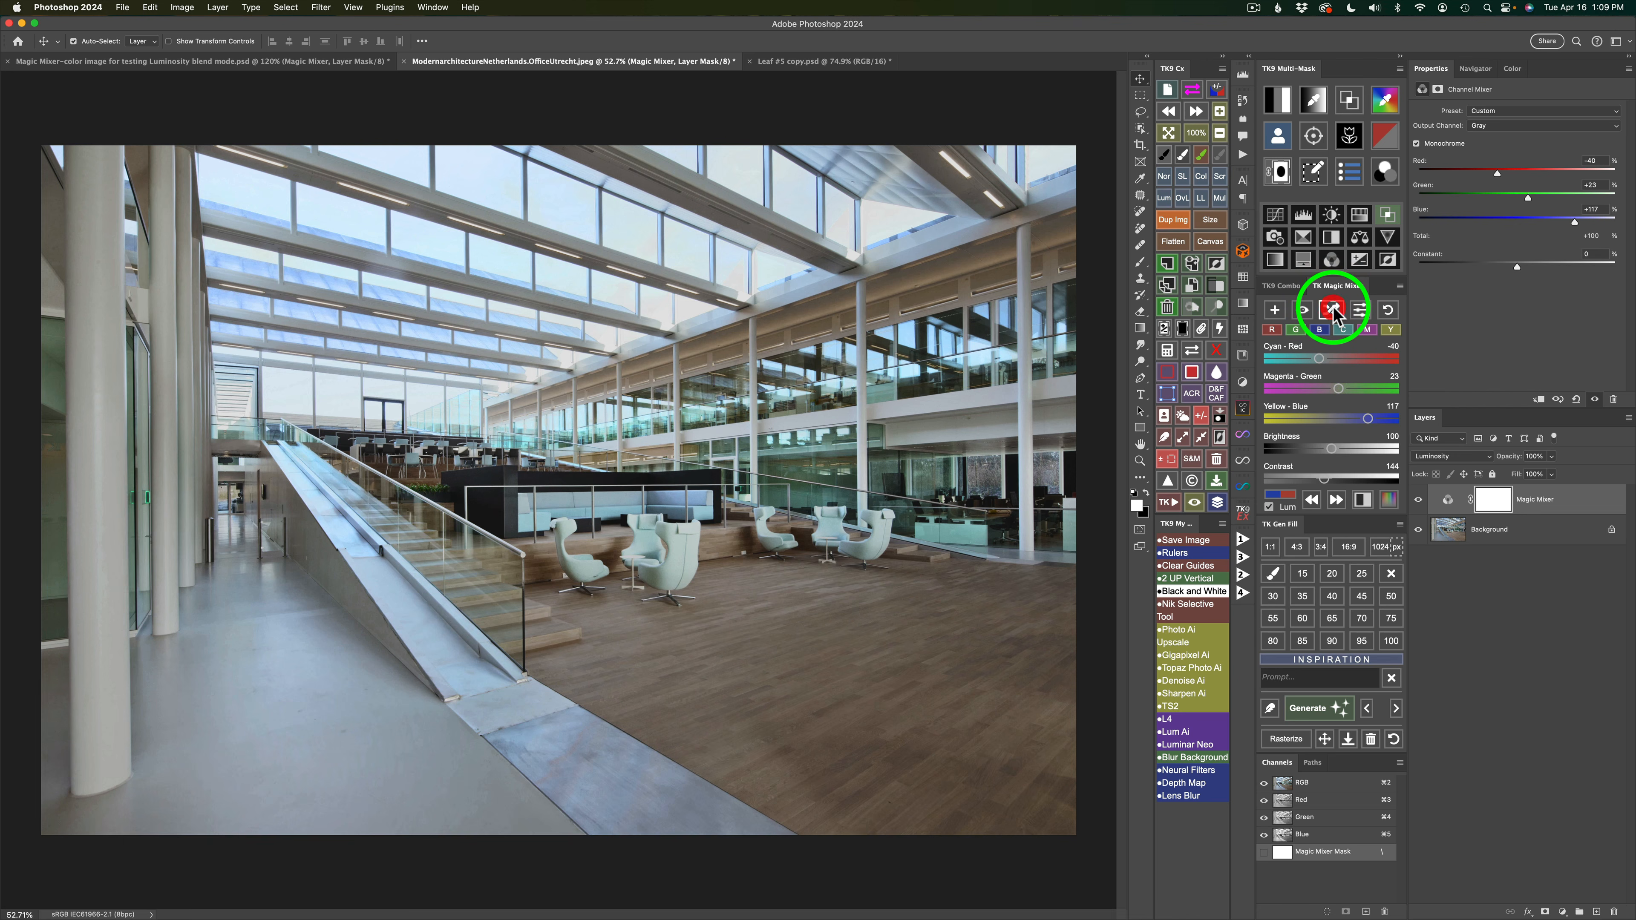
left_click(1332, 311)
left_click(1332, 310)
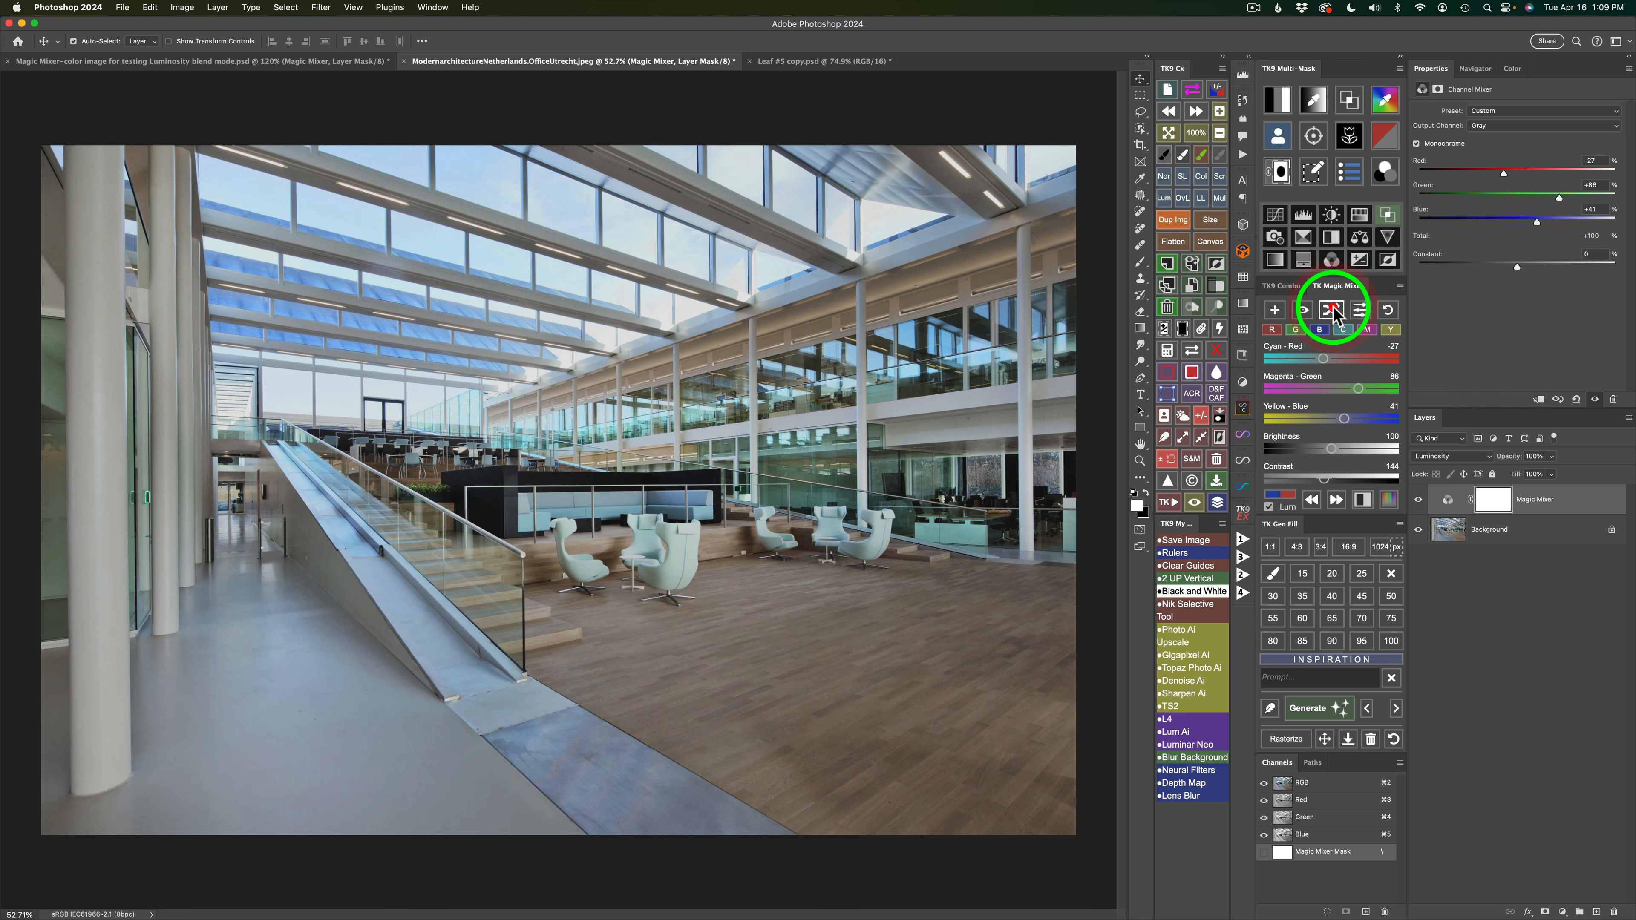
left_click(1332, 310)
left_click(1331, 311)
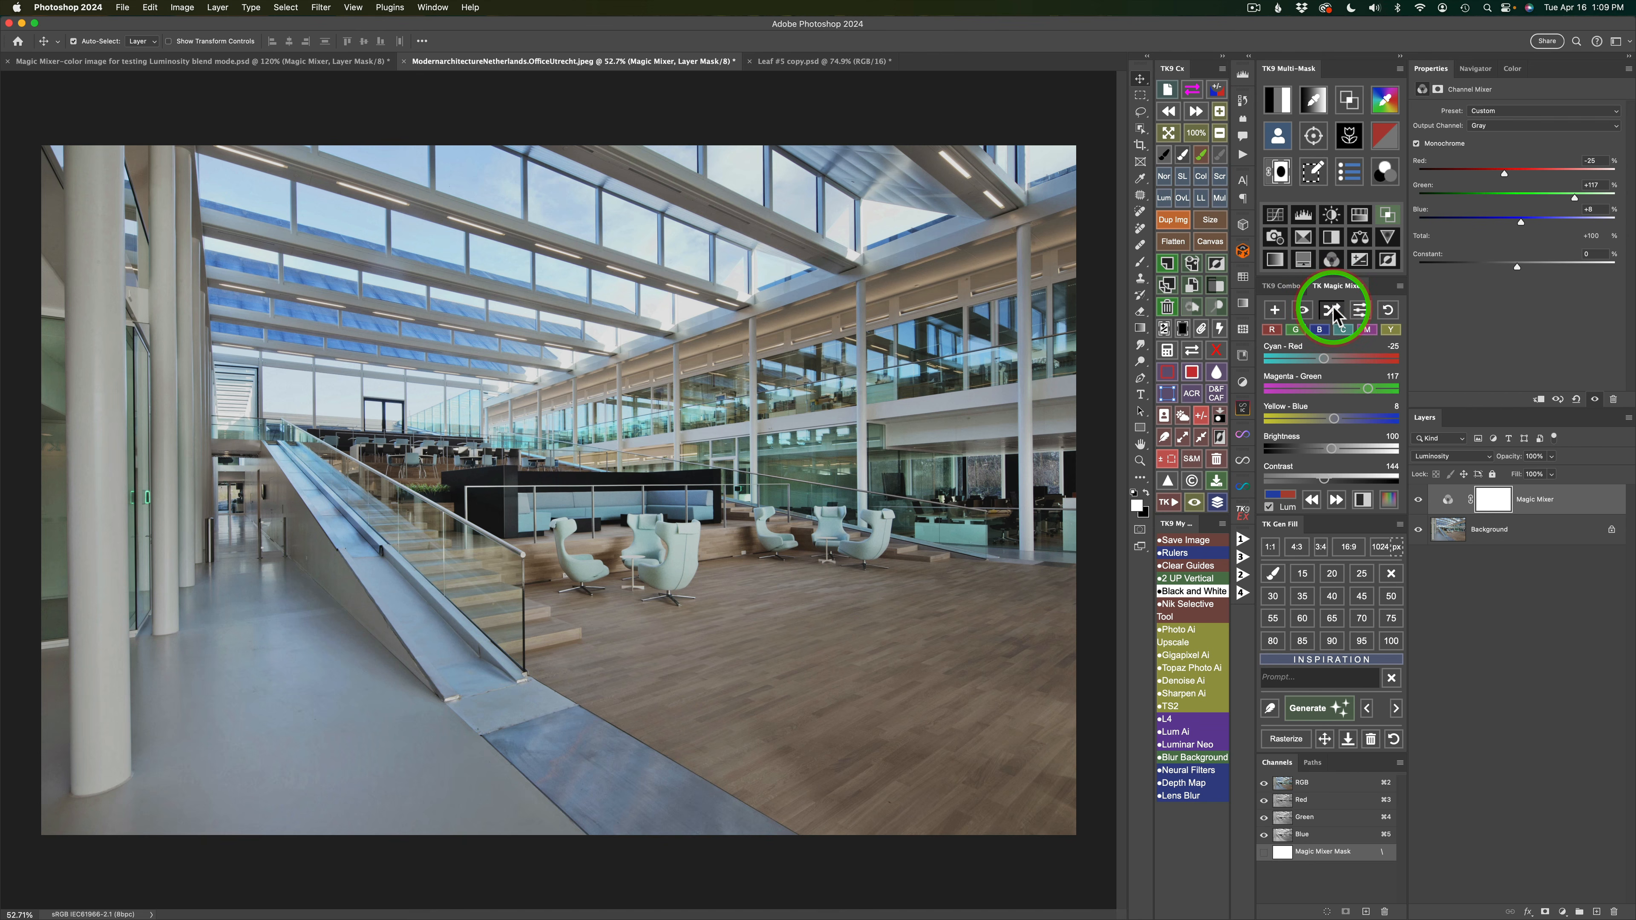
left_click(1332, 310)
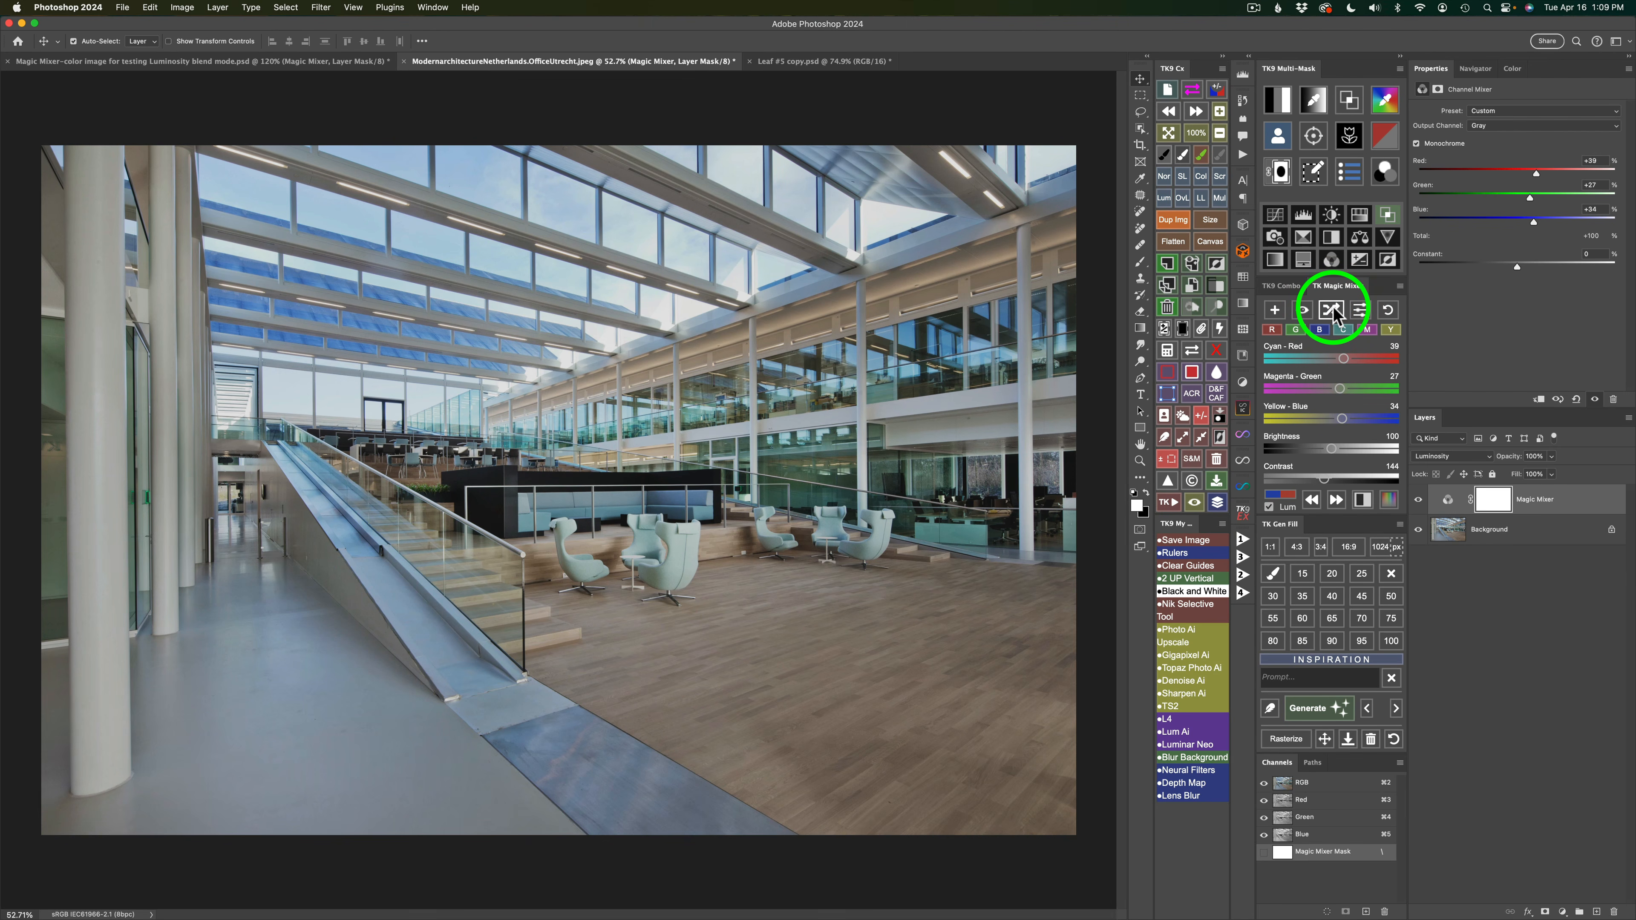
- Apply the red, green, blue, cyan, magenta and yellow channel presets in turn to the office photo's Magic Mixer layer
left_click(1275, 334)
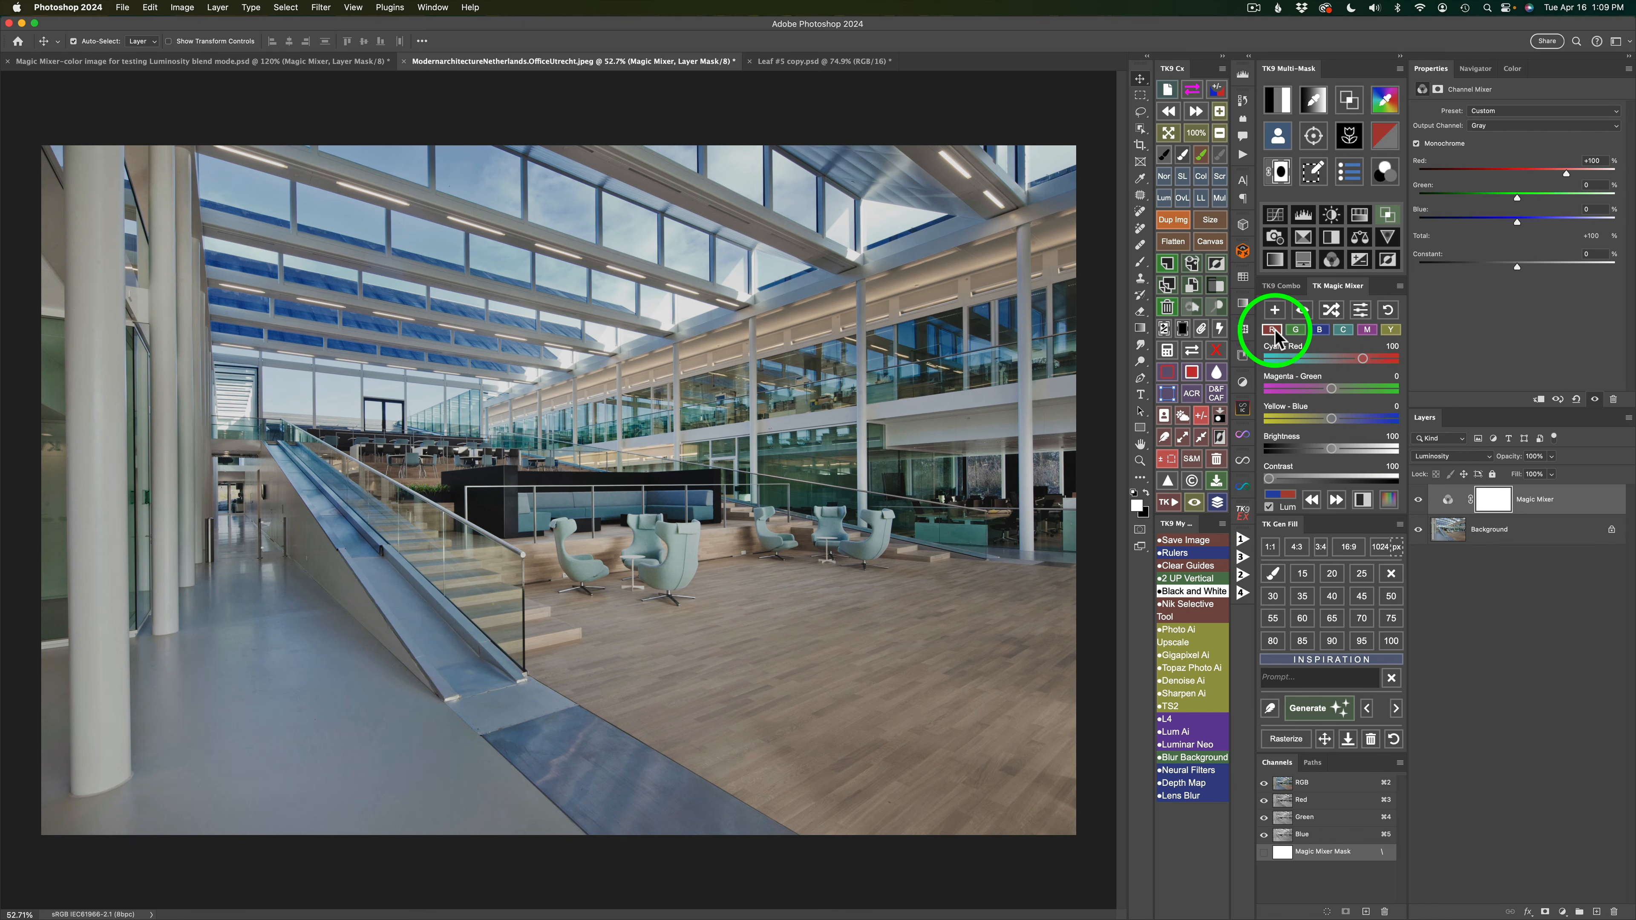
left_click(1296, 332)
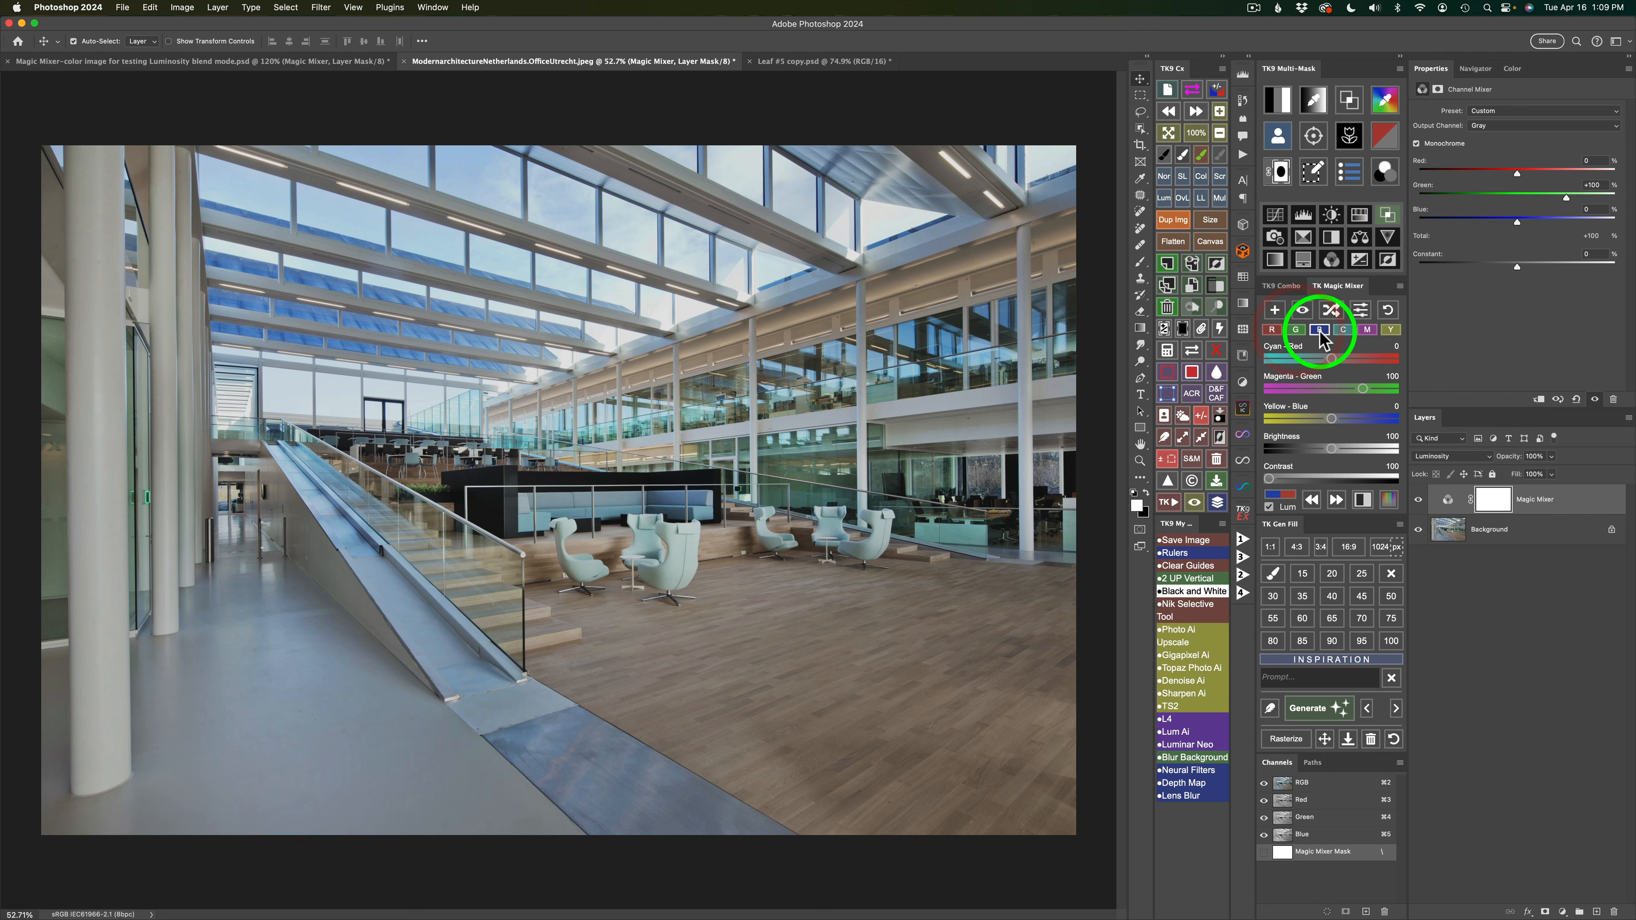
left_click(1322, 338)
left_click(1343, 336)
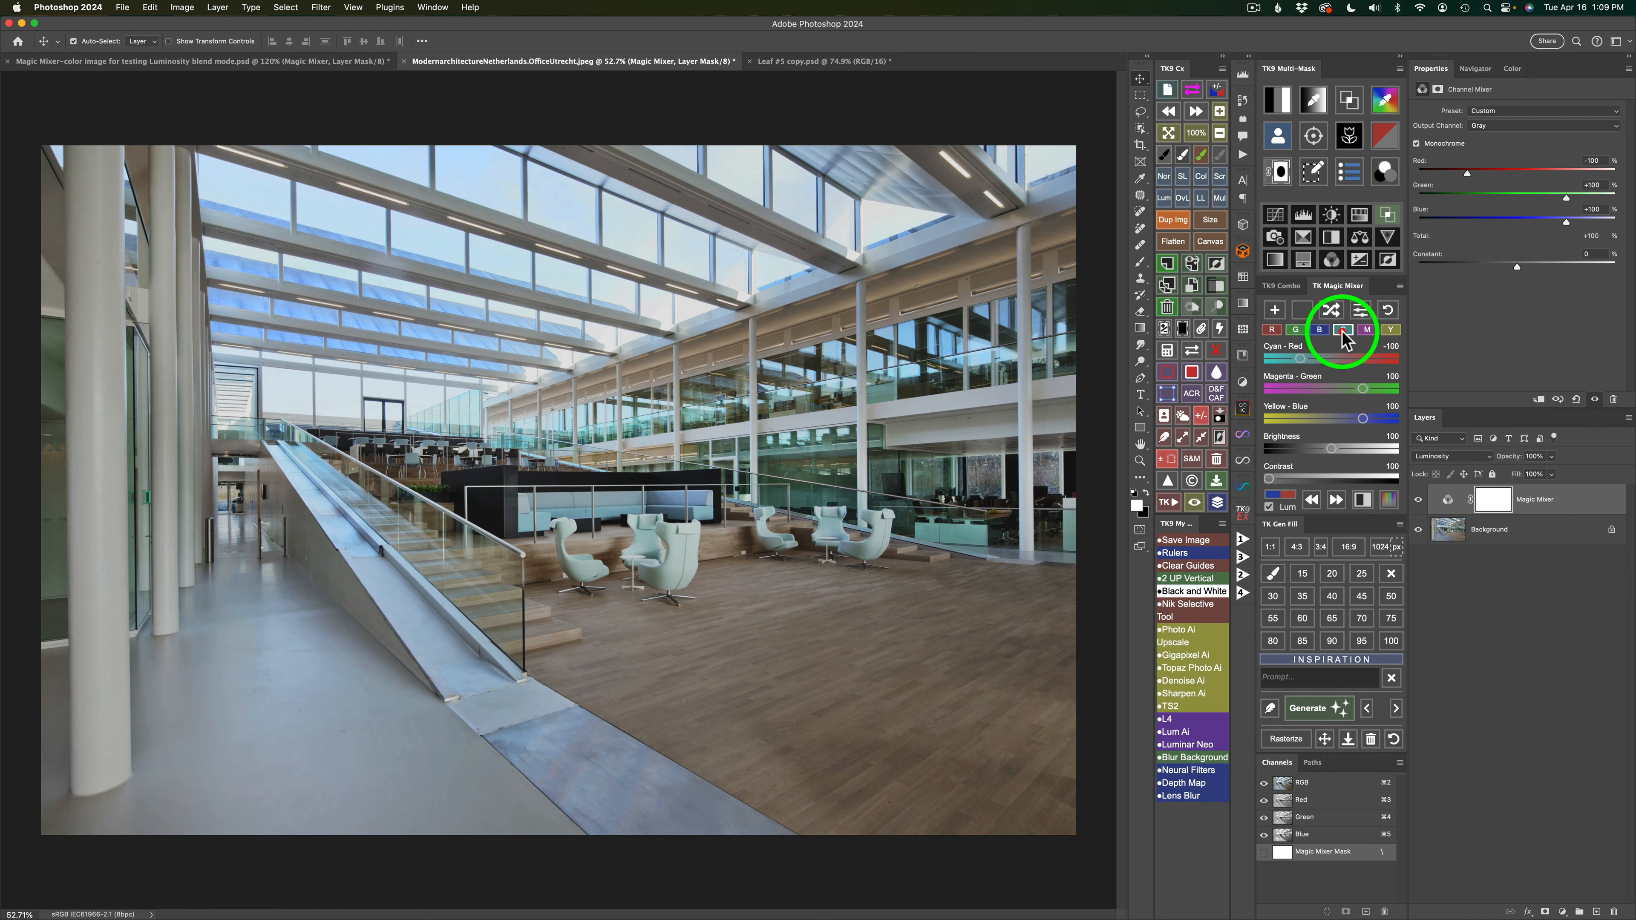
left_click(1366, 332)
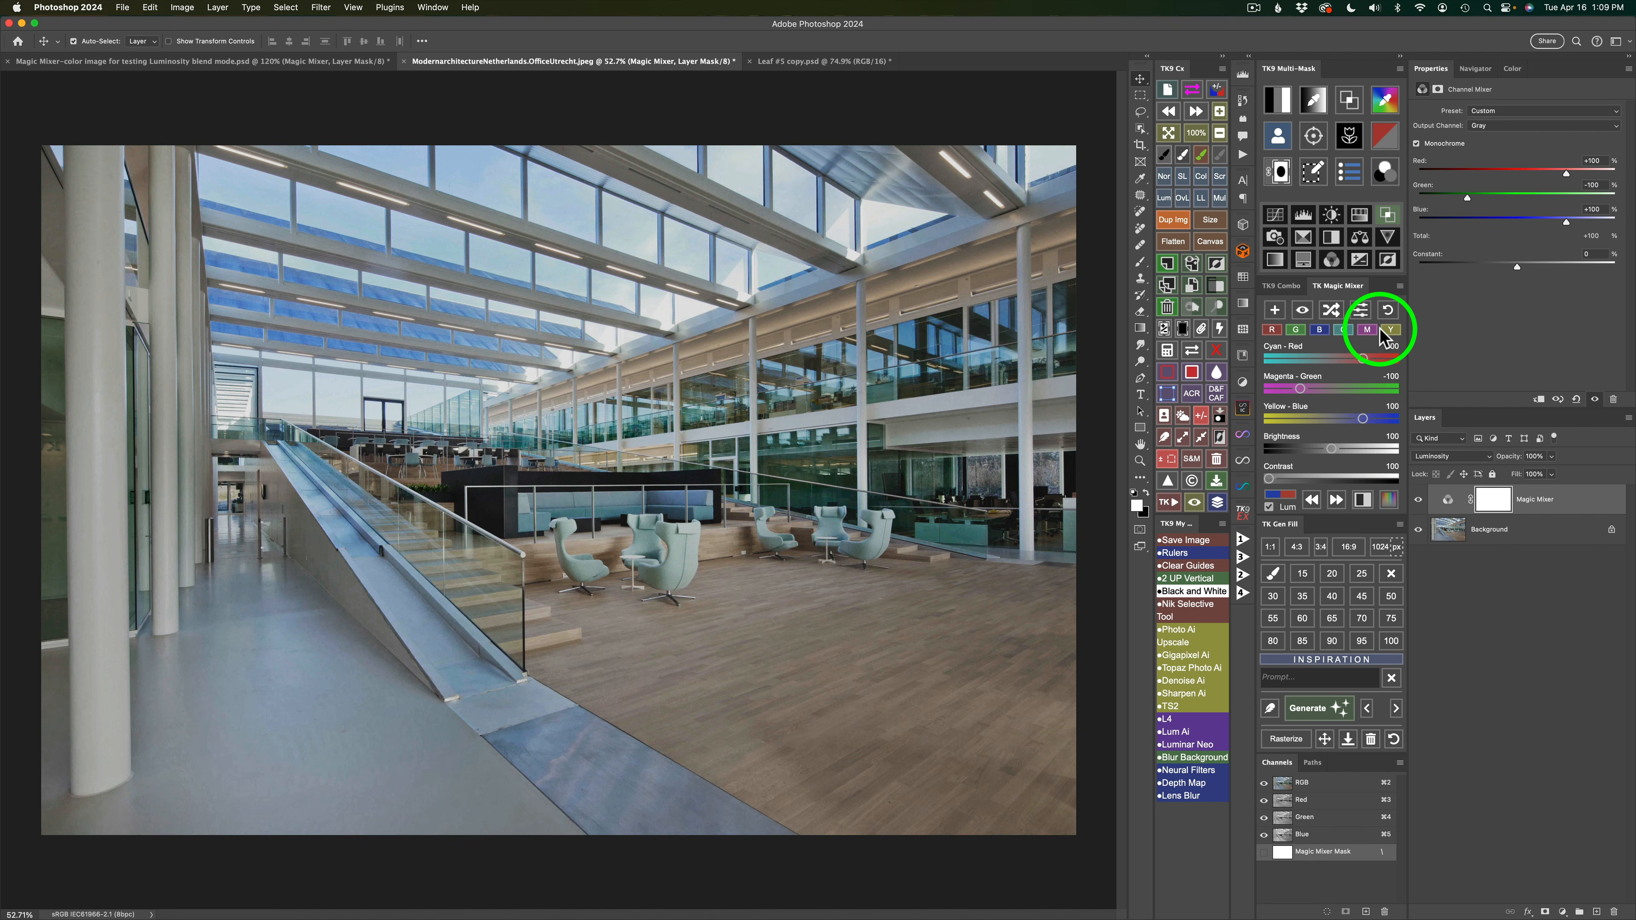
left_click(1389, 331)
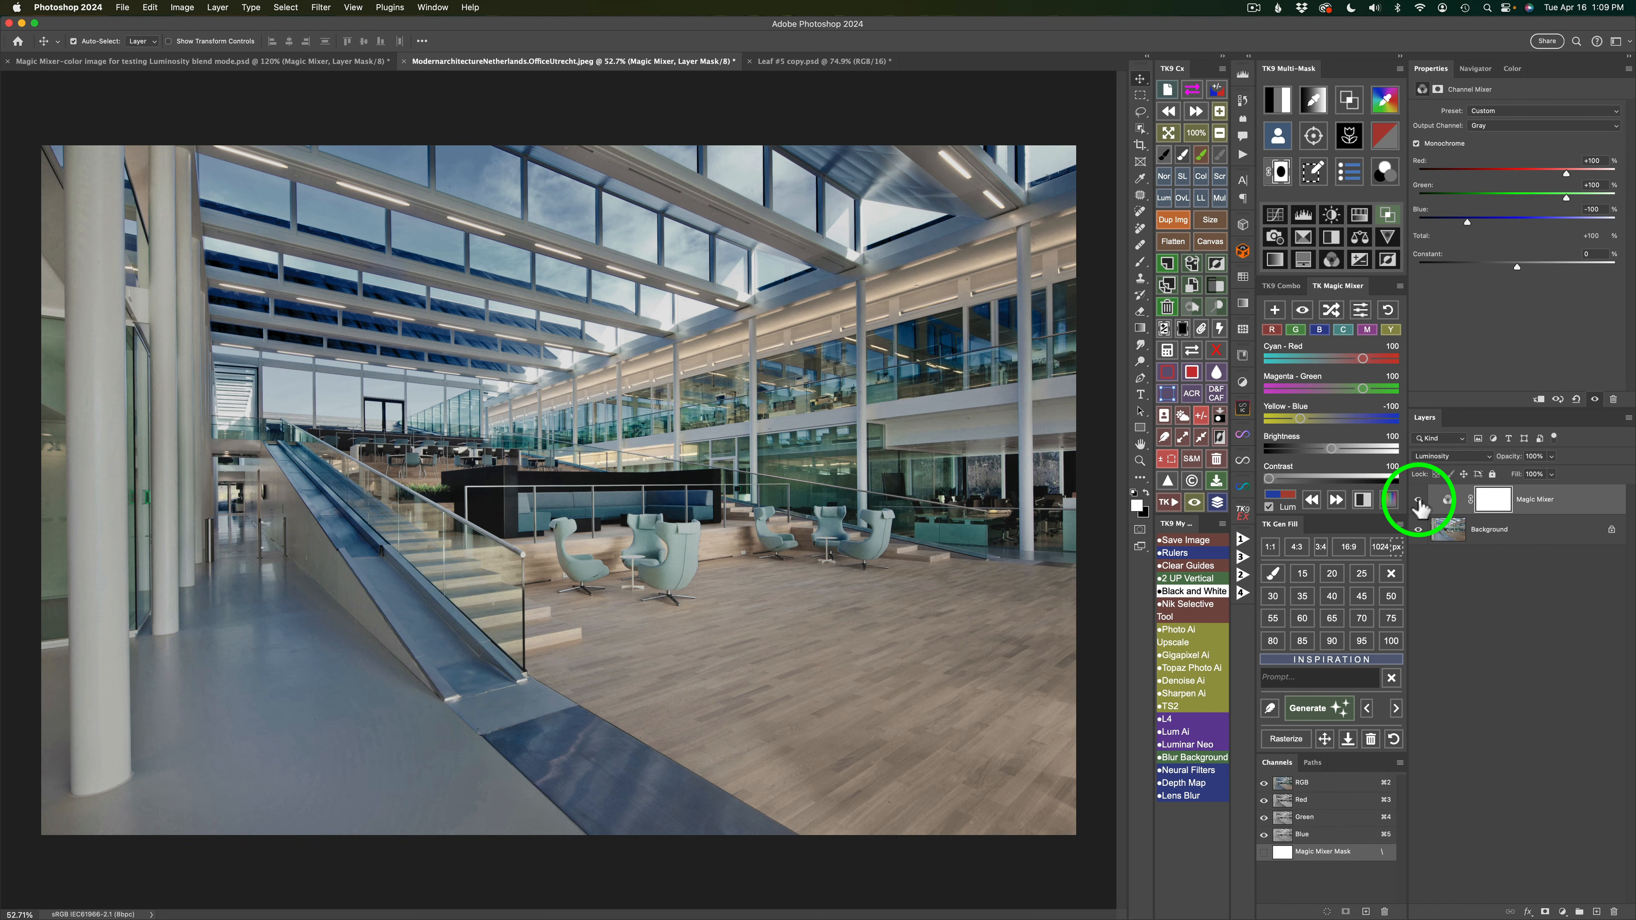
- Compare the office photo with the Magic Mixer layer hidden and shown, and set Yellow - Blue to -69
left_click(1303, 311)
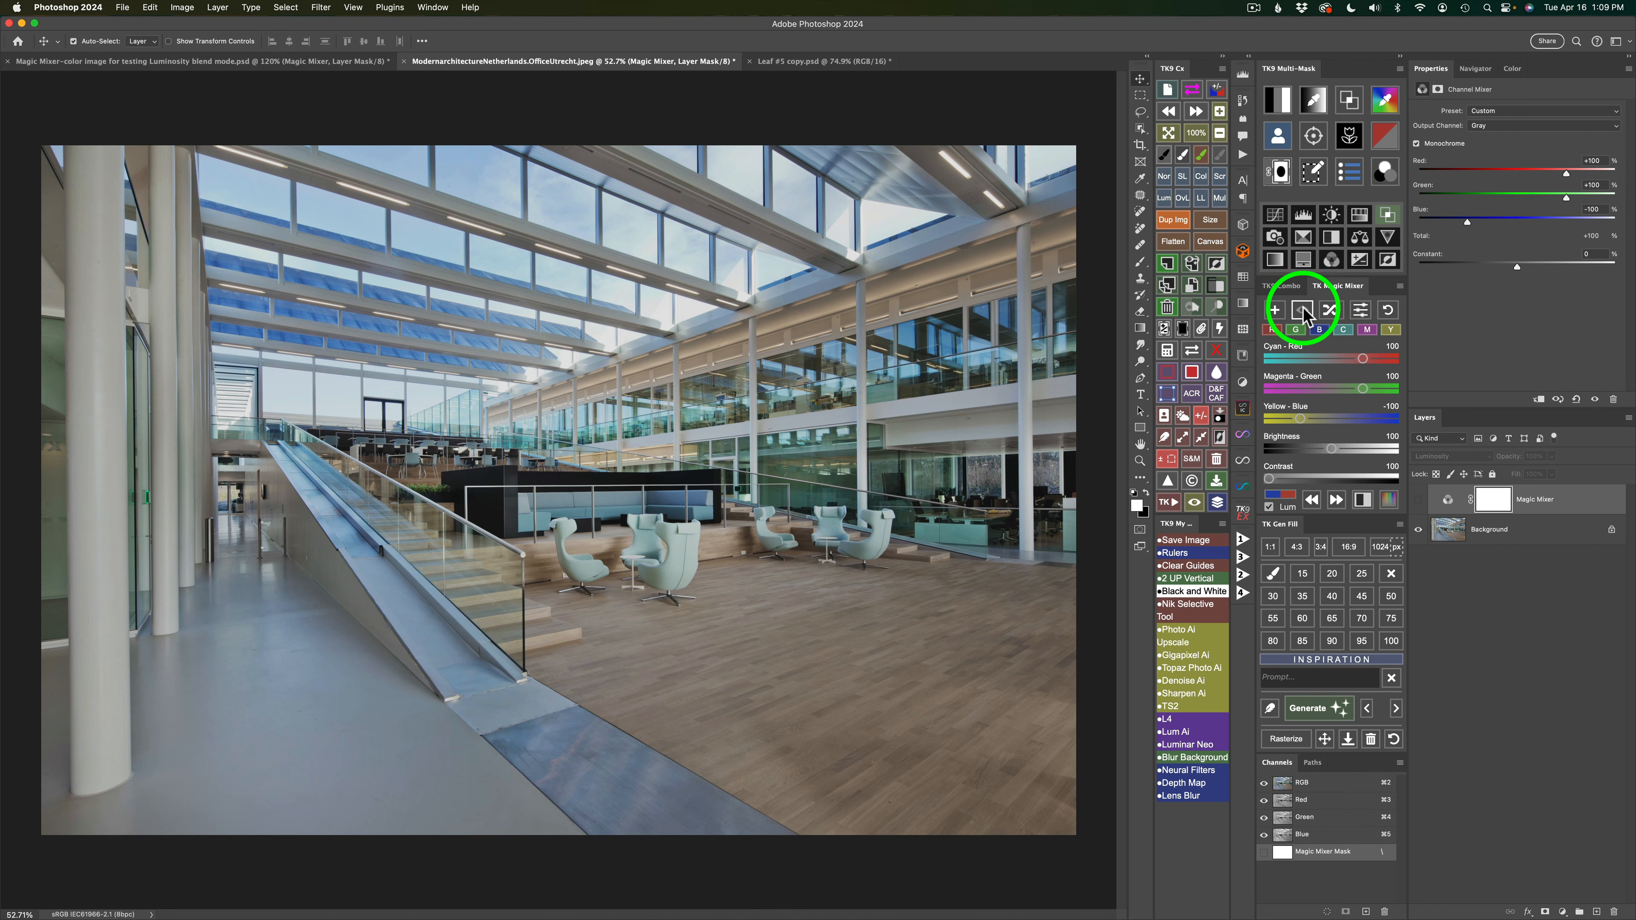
left_click(1302, 311)
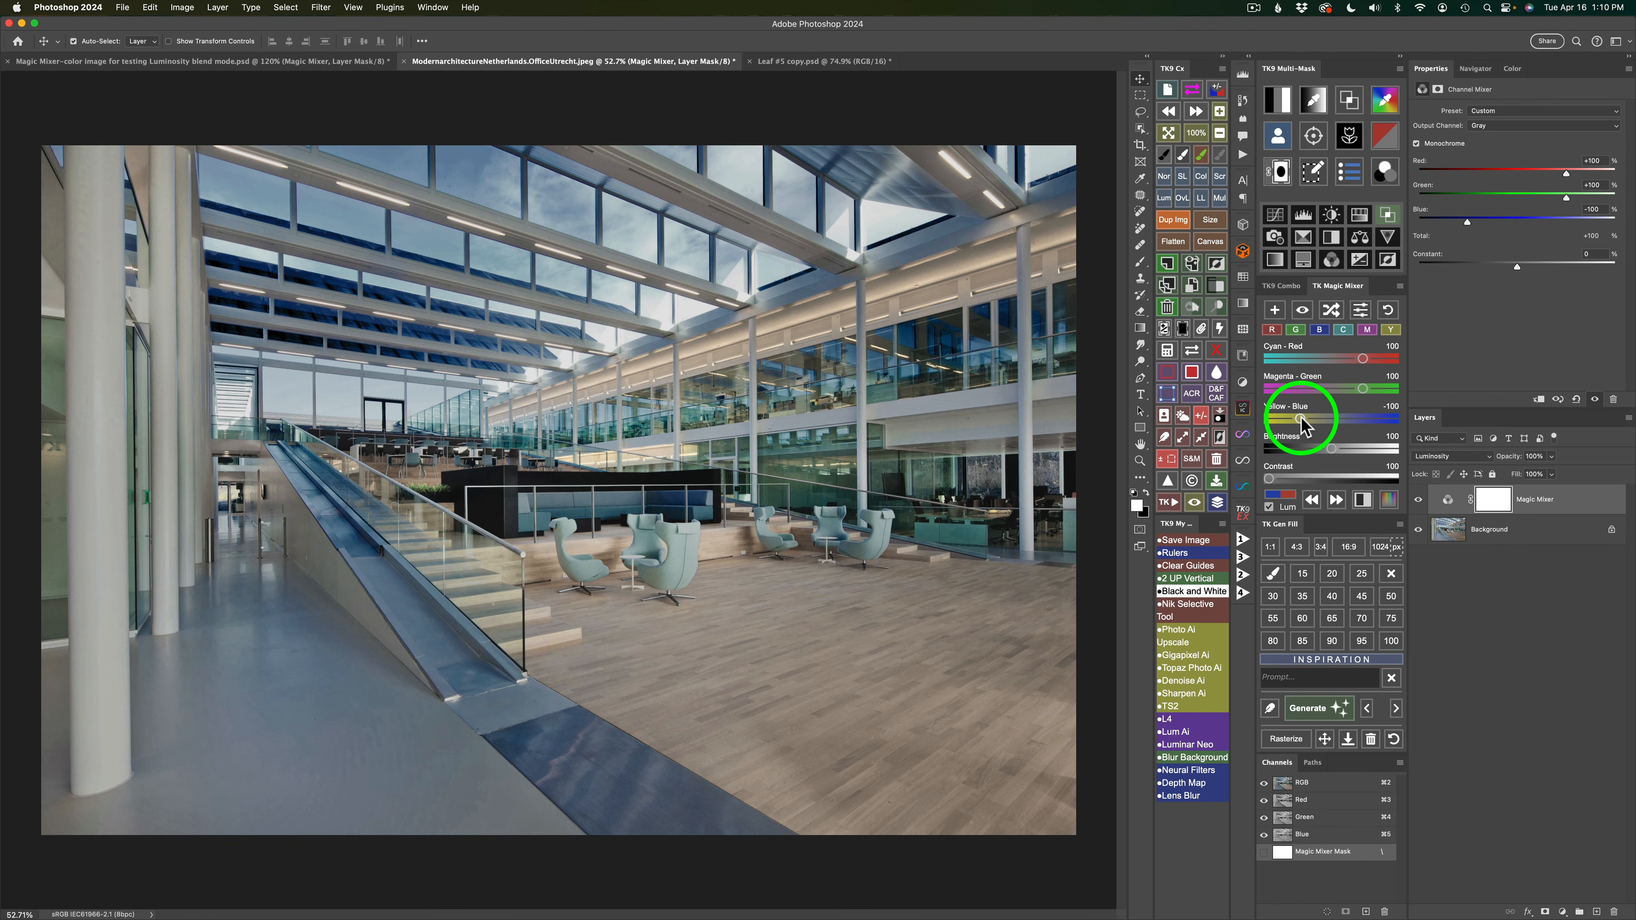
left_click_drag(1301, 417, 1310, 419)
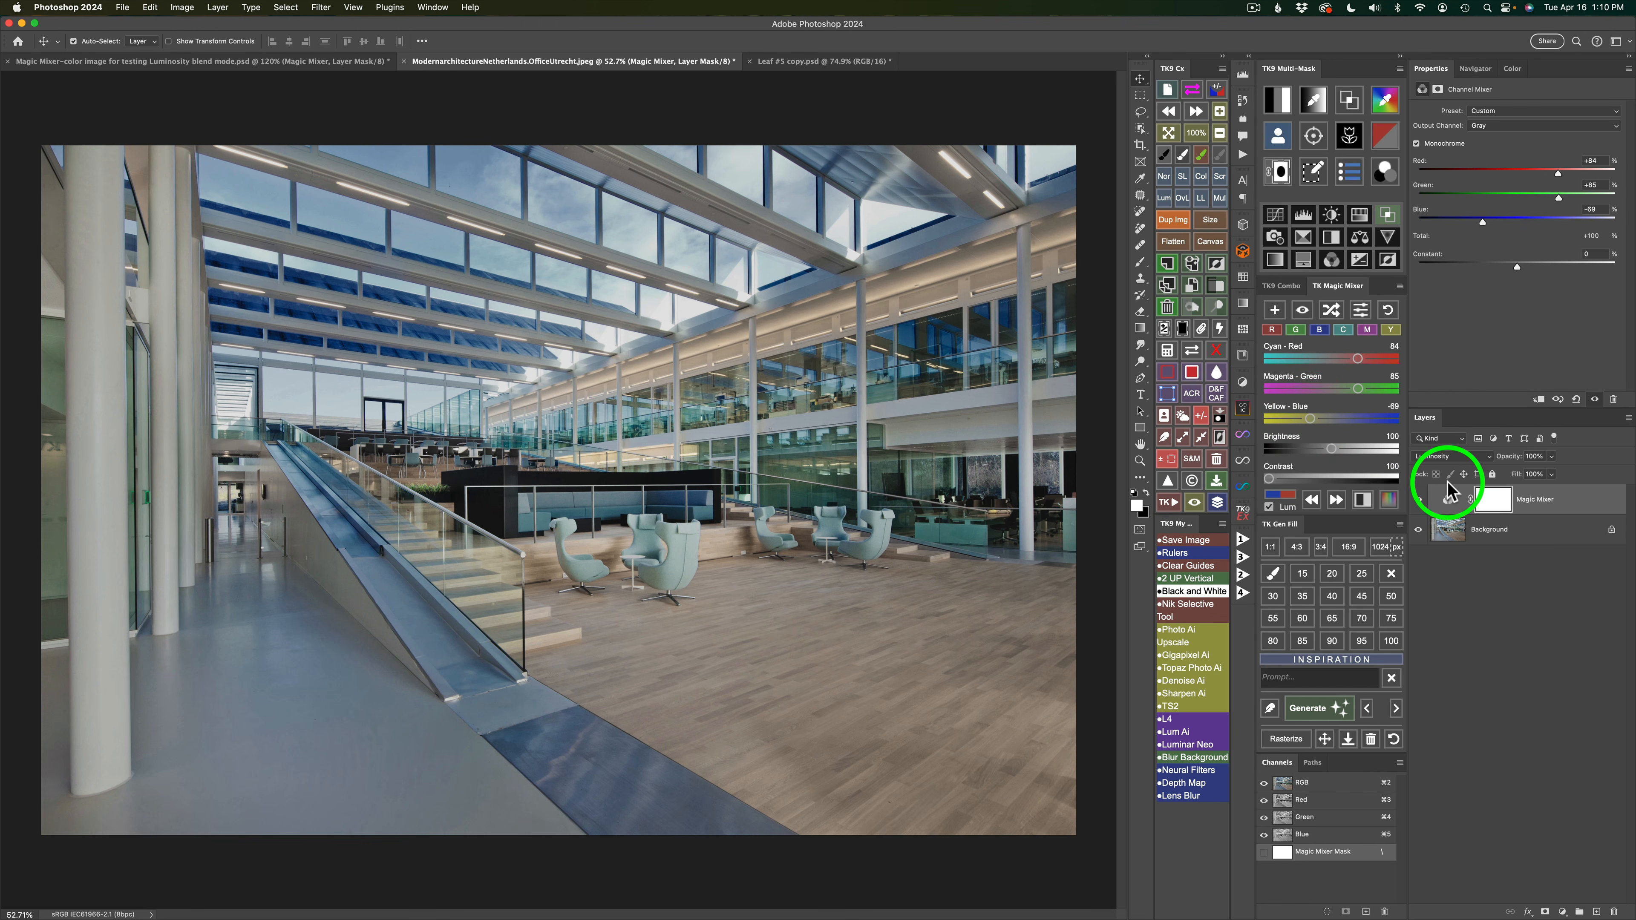
- Add a _Color_Lum layer beneath the office photo's Magic Mixer layer, and set its Yellows to 133
left_click(1362, 499)
left_click(1552, 548)
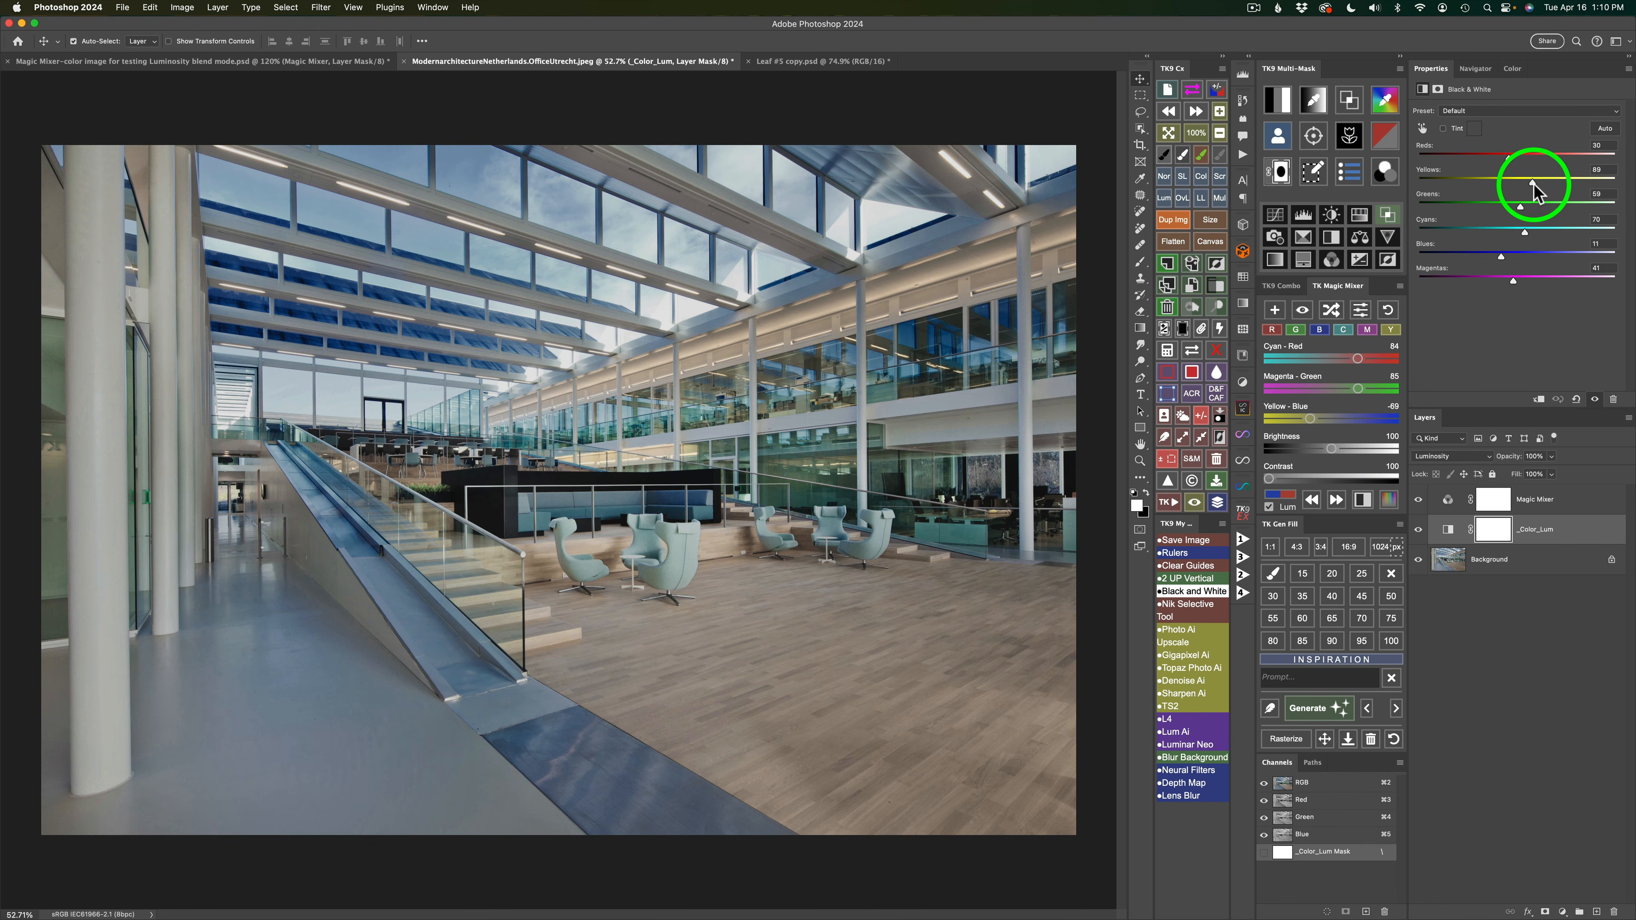
left_click_drag(1532, 184, 1549, 187)
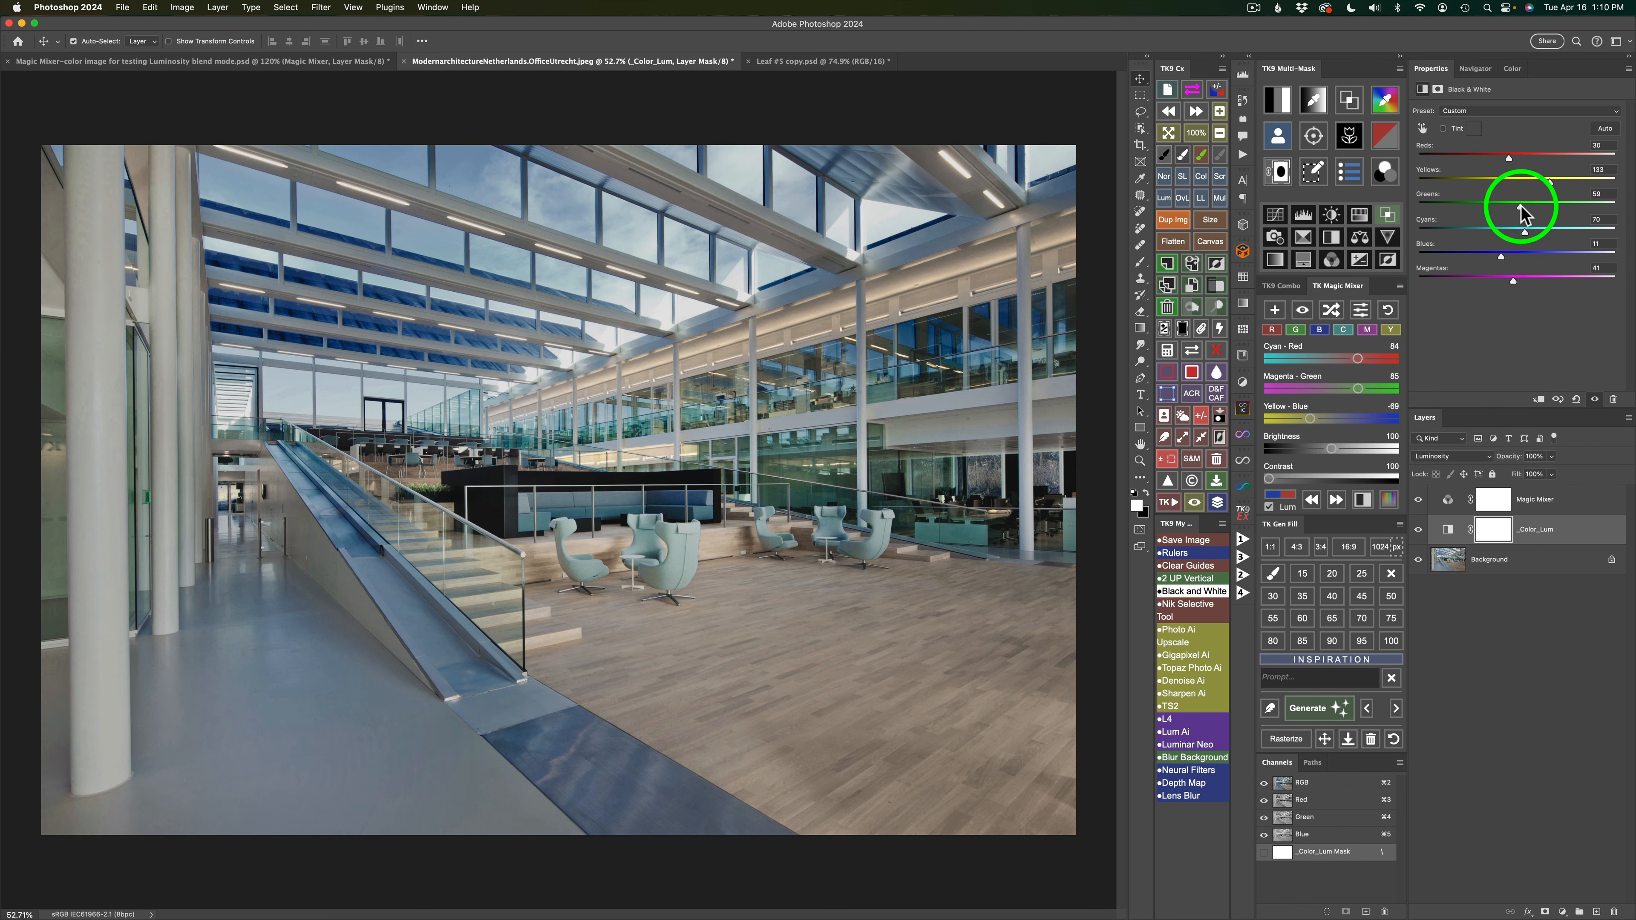
- Set the _Color_Lum layer's Greens to -25, Cyans to 54, Blues to -3 and Magentas to 23, and compare with the original
mouse_move(1522, 211)
left_mouse_down()
mouse_move(1479, 204)
mouse_move(1516, 230)
left_mouse_up()
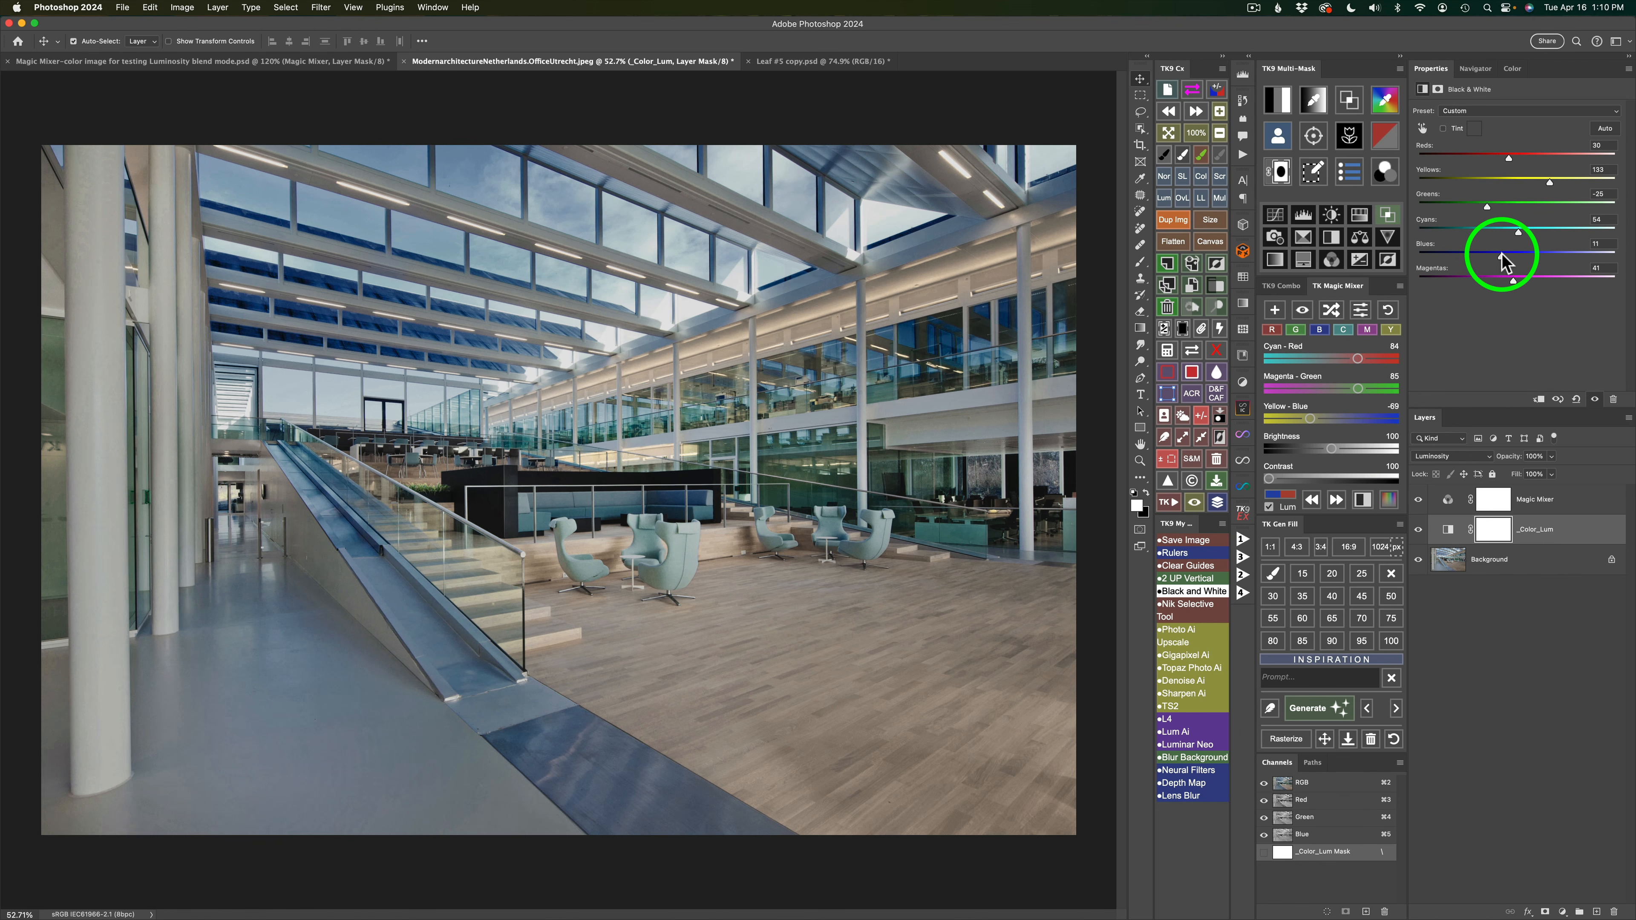
left_click_drag(1502, 261, 1495, 260)
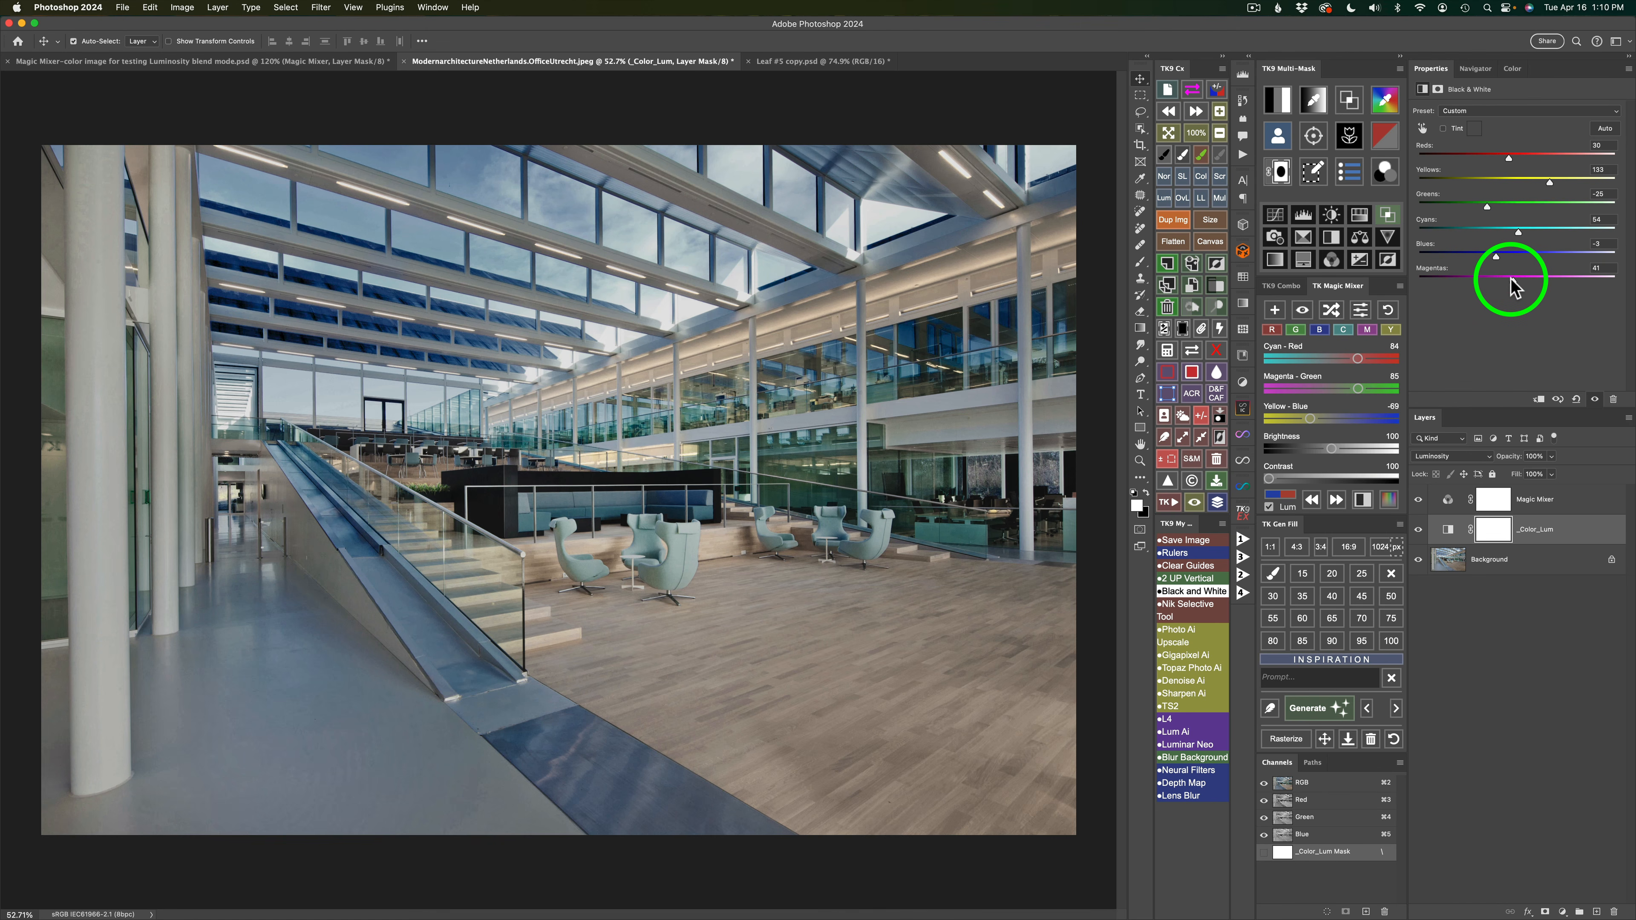
mouse_move(1513, 281)
left_mouse_down()
mouse_move(1535, 279)
mouse_move(1506, 278)
left_mouse_up()
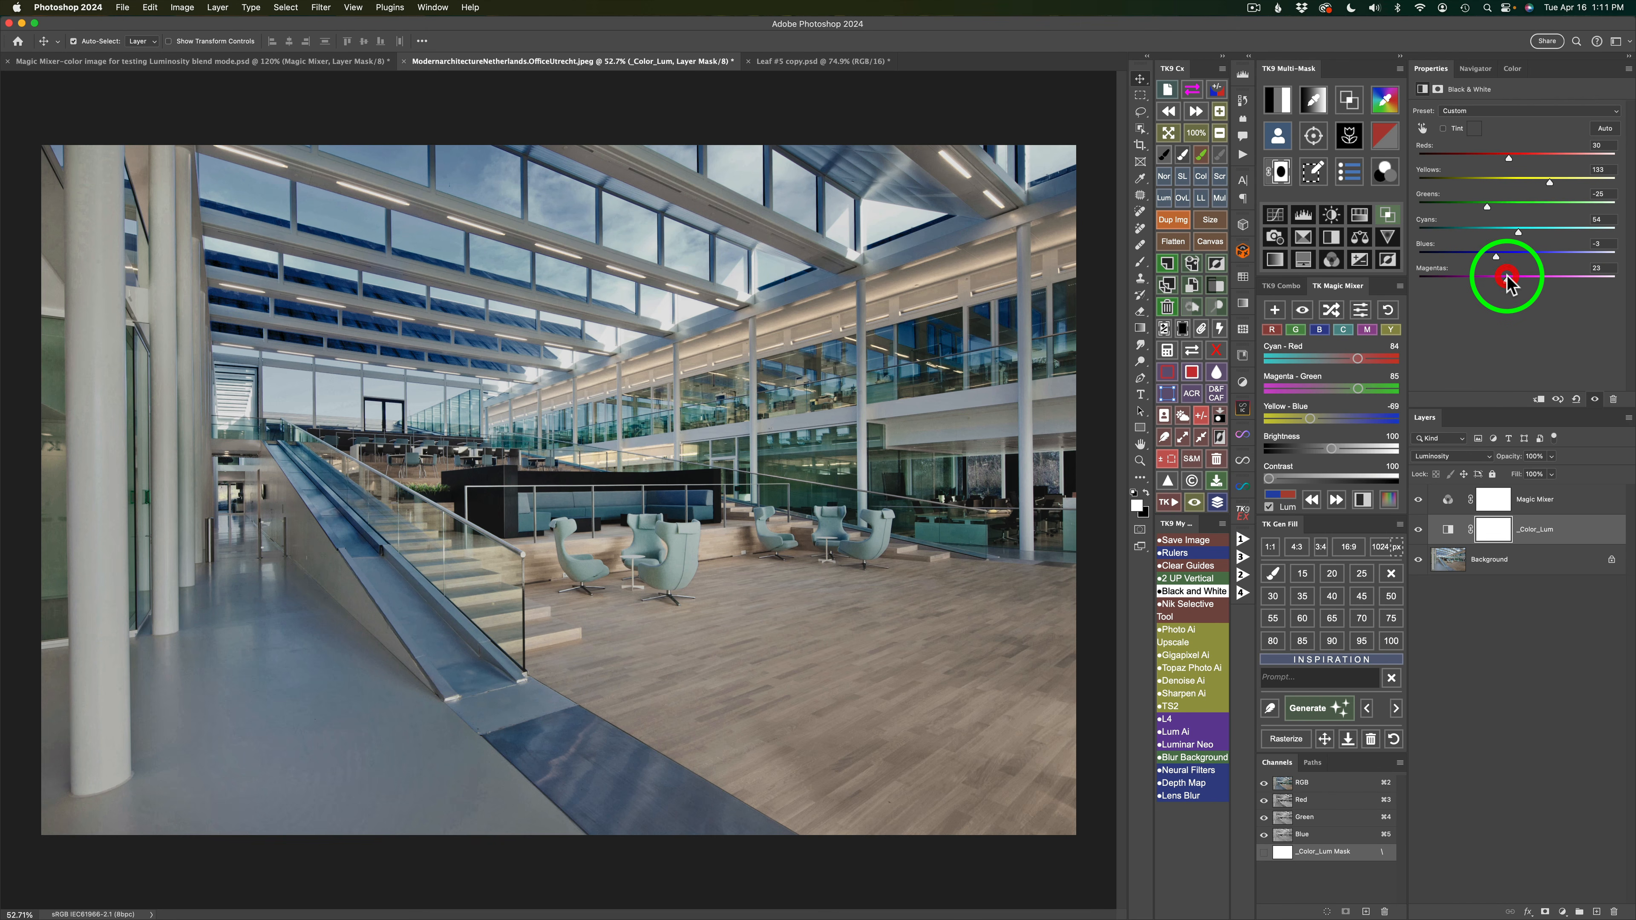
left_click(1418, 559, "alt")
left_click(1417, 559, "alt")
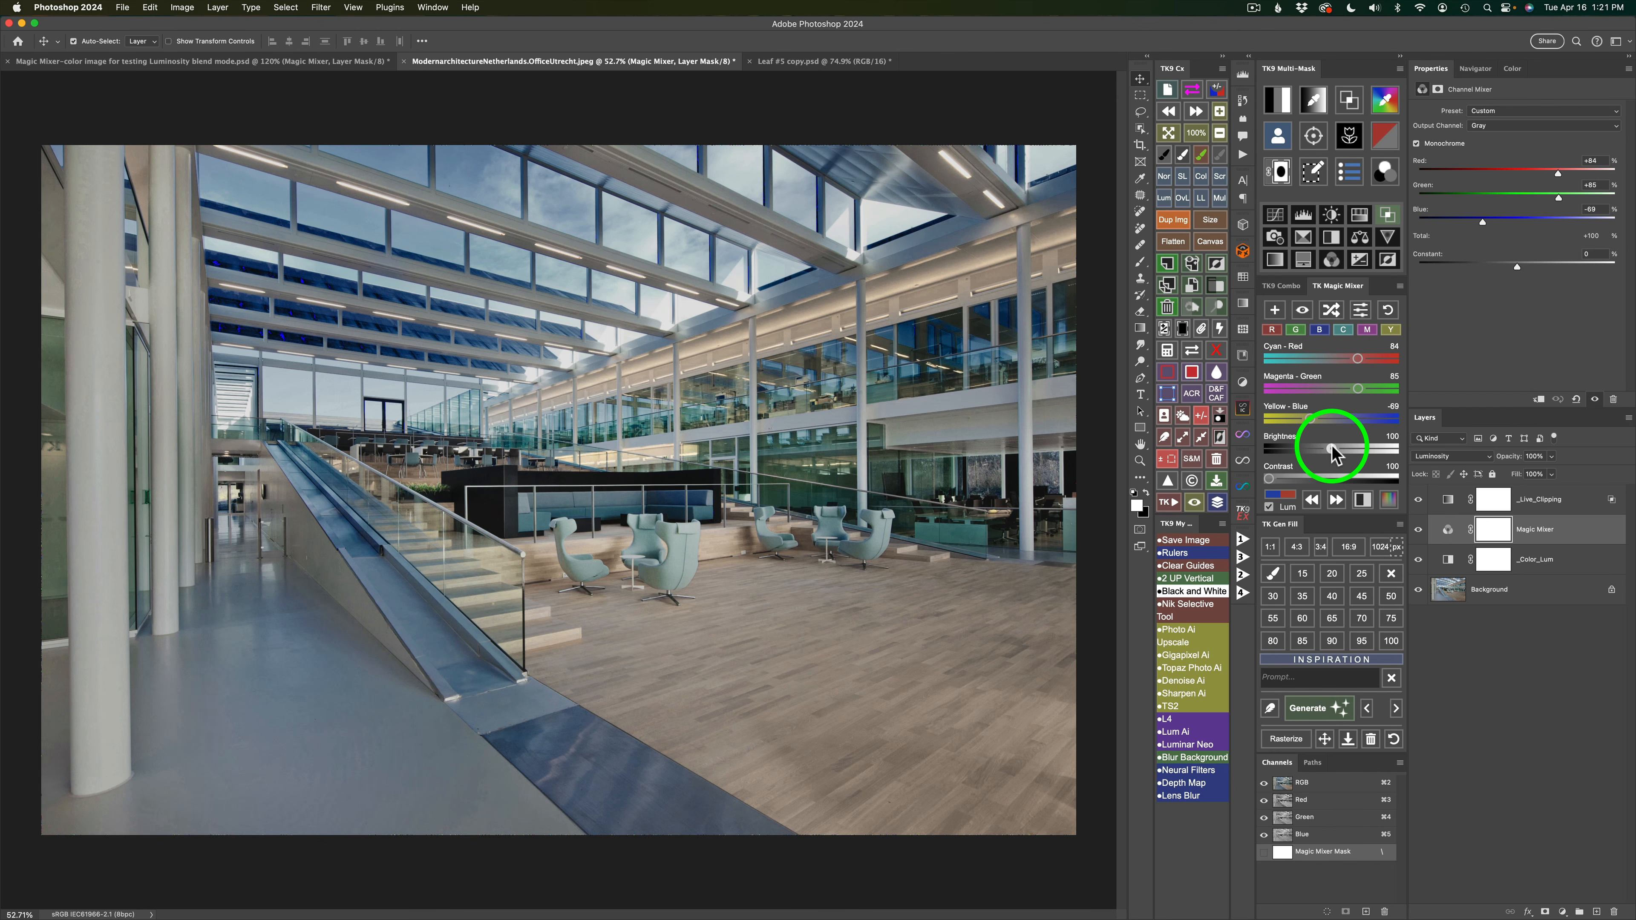
- Raise the Magic Mixer brightness to 169 and lower it to 36 with the live clipping layer on
left_click_drag(1332, 446, 1376, 448)
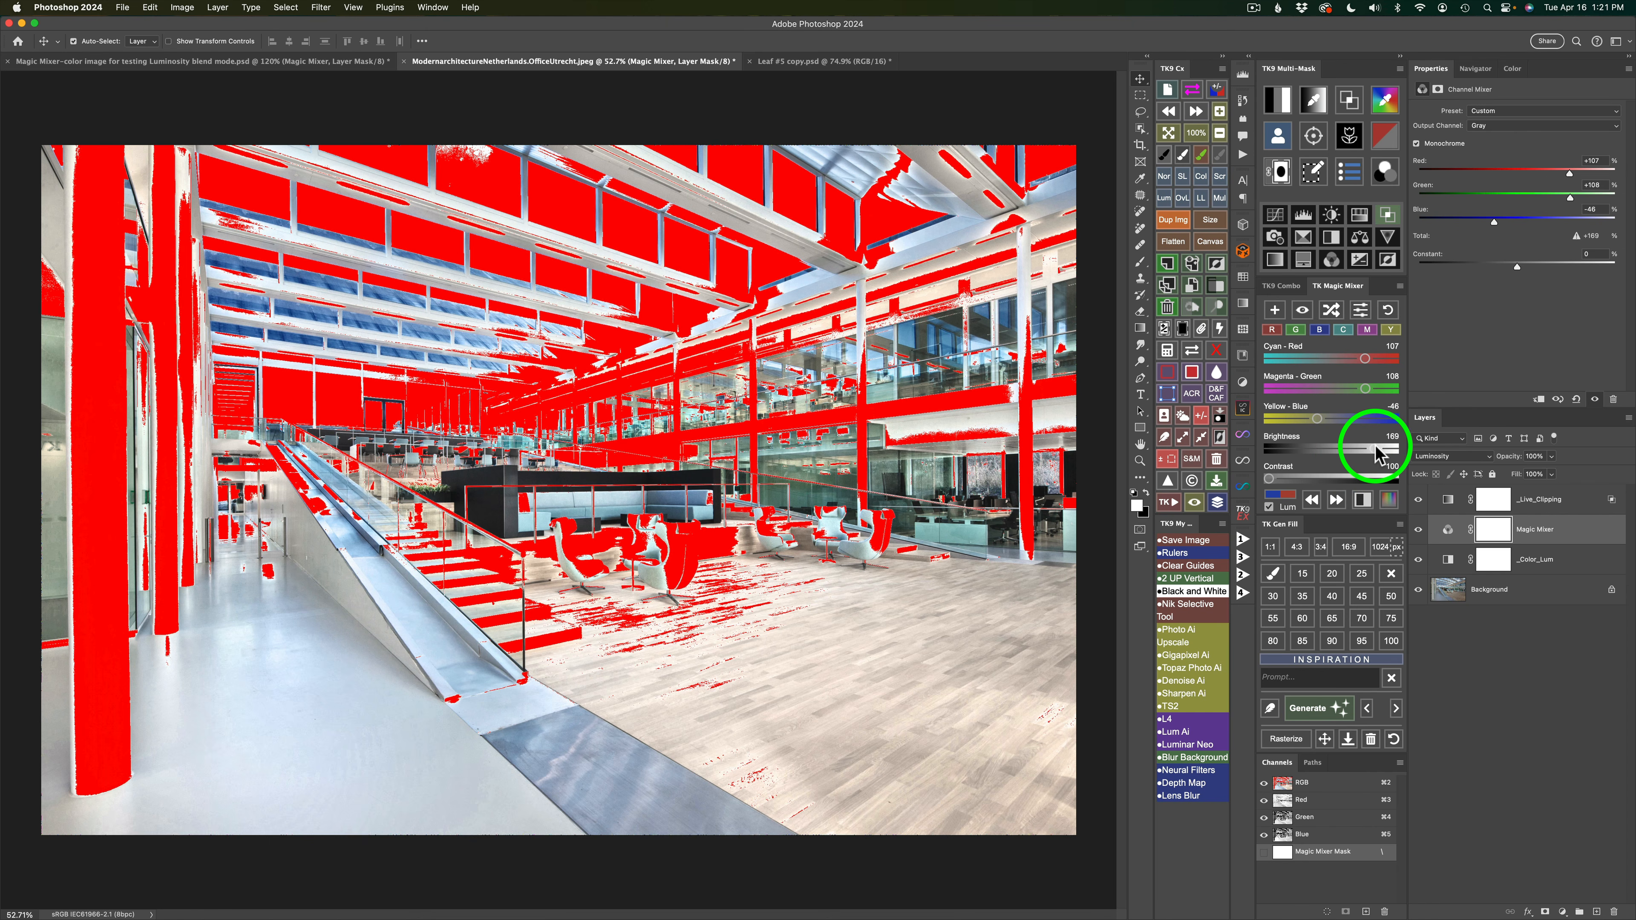
left_click_drag(1375, 447, 1286, 445)
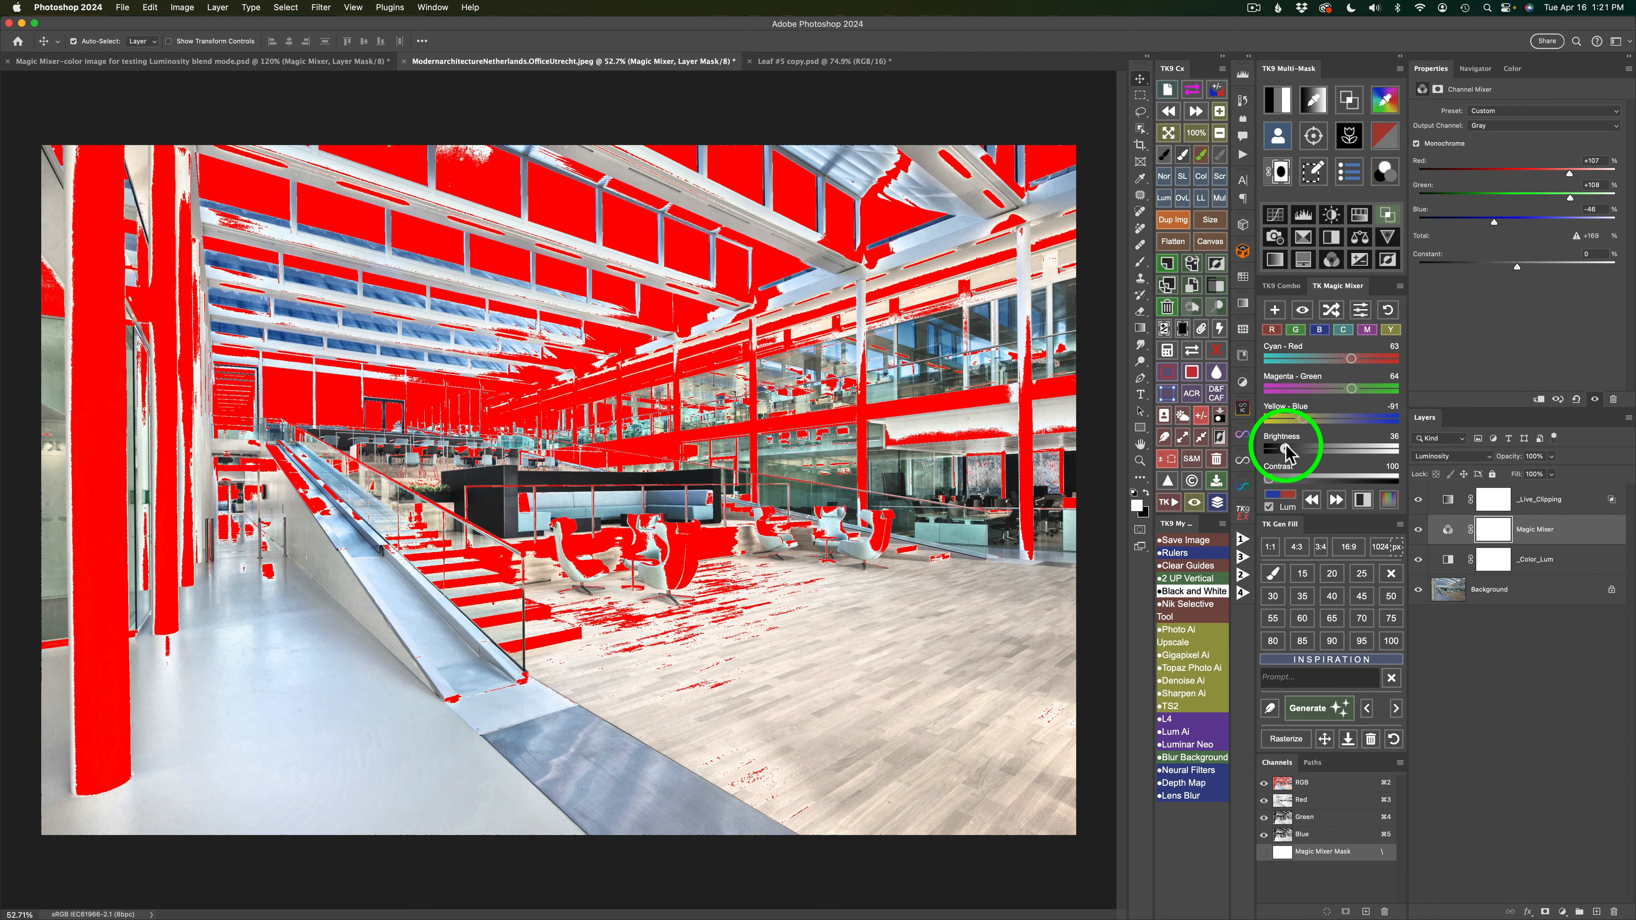
- Lower the office photo's Magic Mixer brightness to 26, return it to 100, and switch the live clipping preview on and off
left_click(1285, 448)
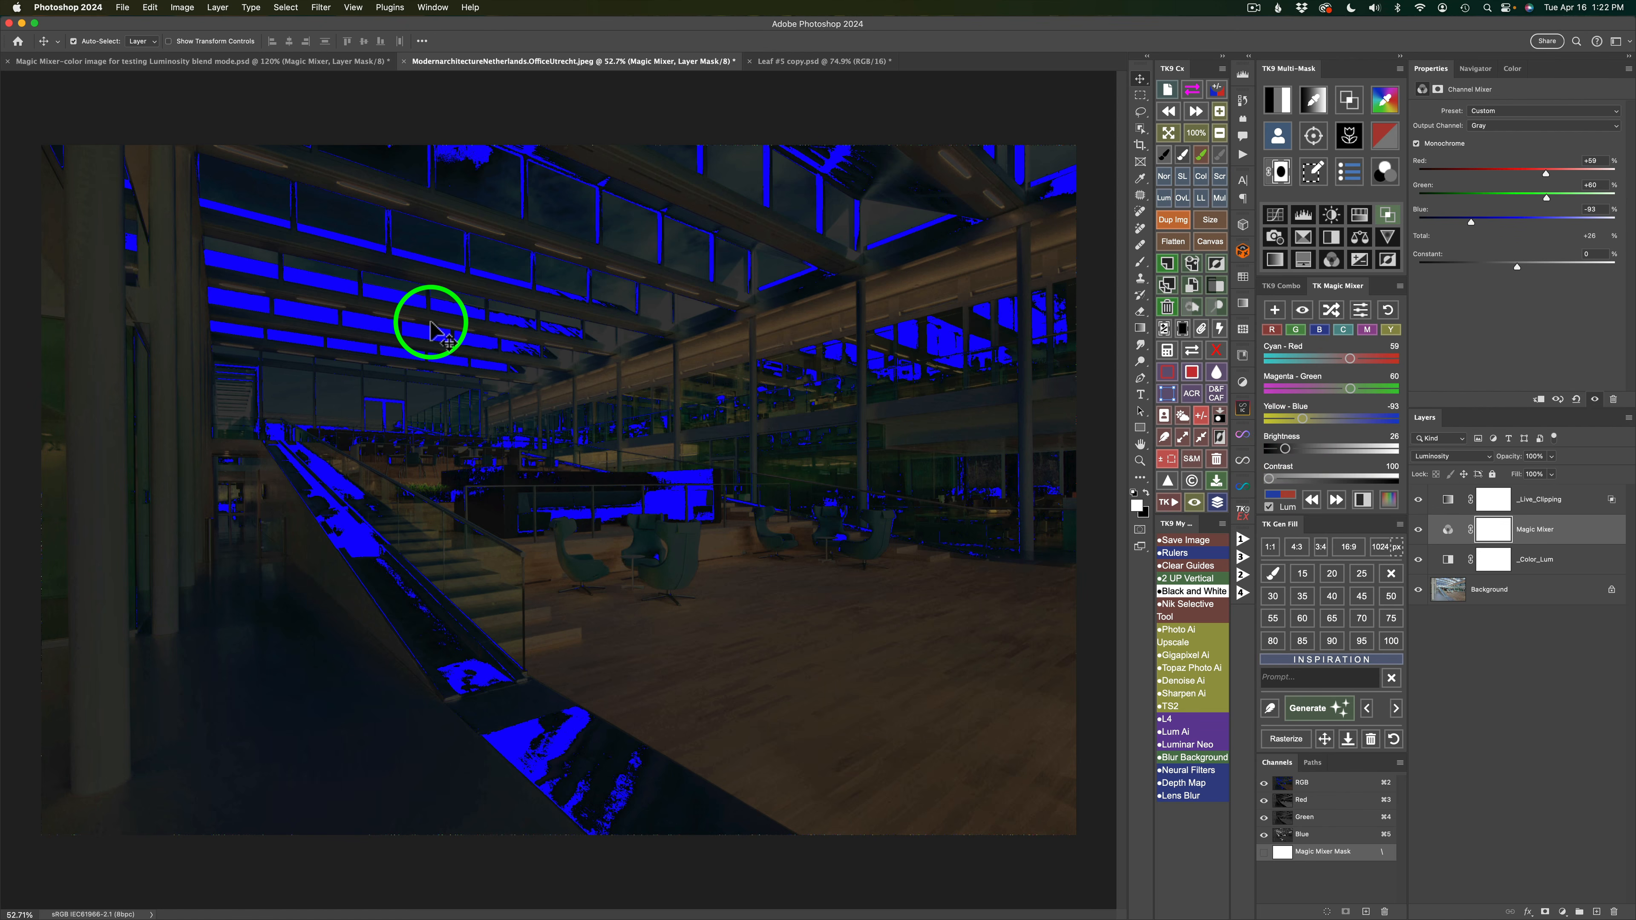
left_click(1344, 456)
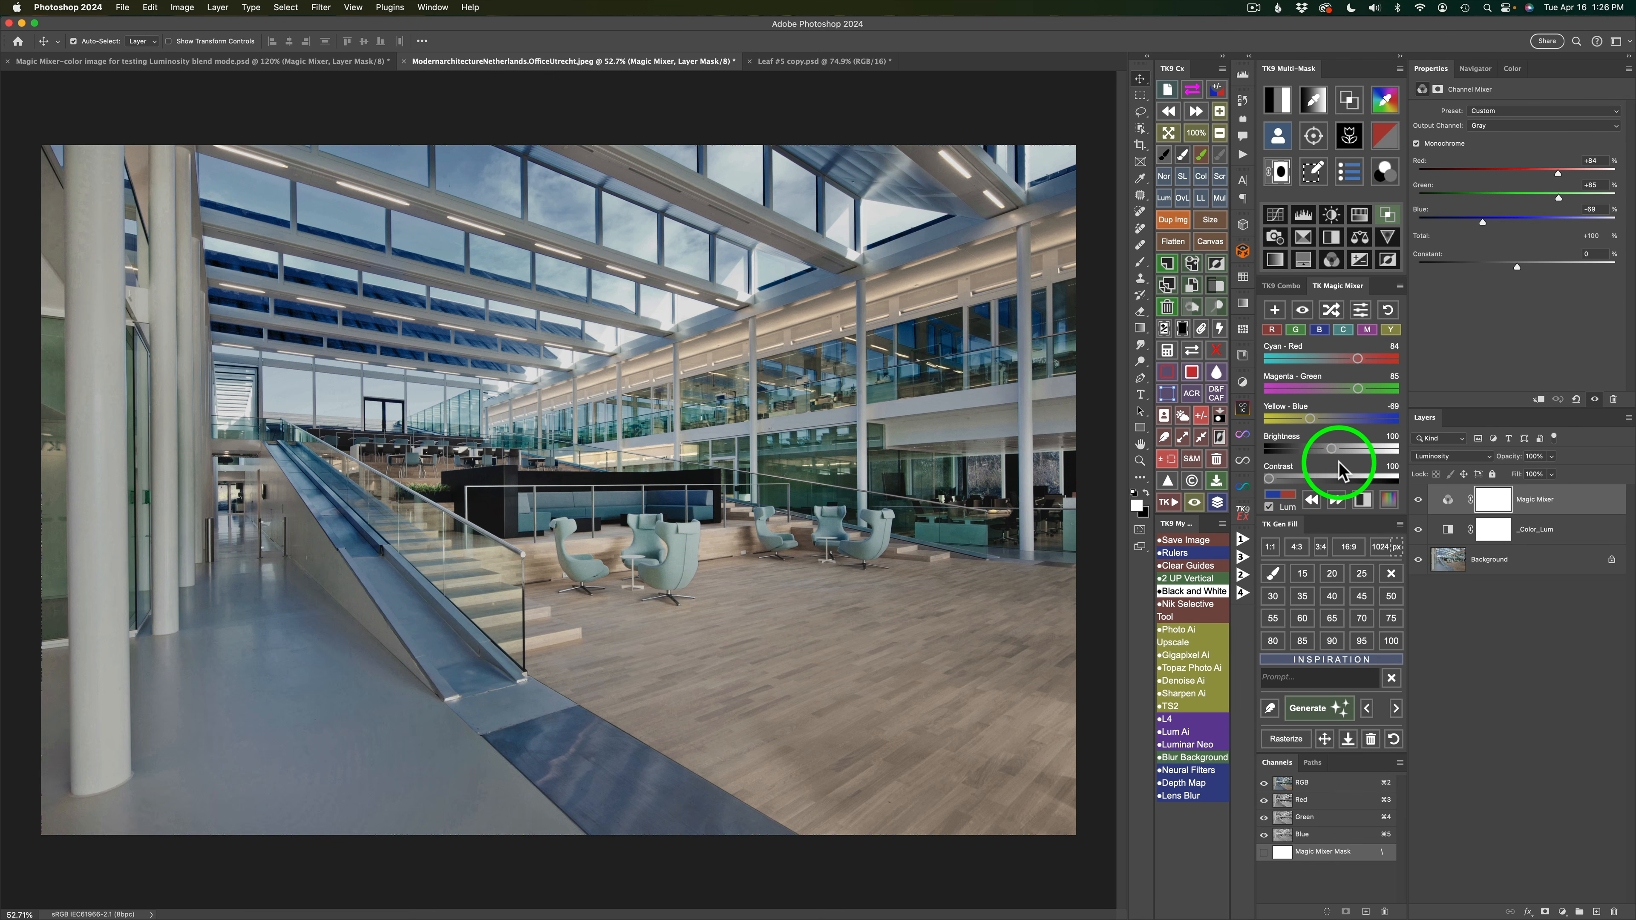
left_click(1284, 499)
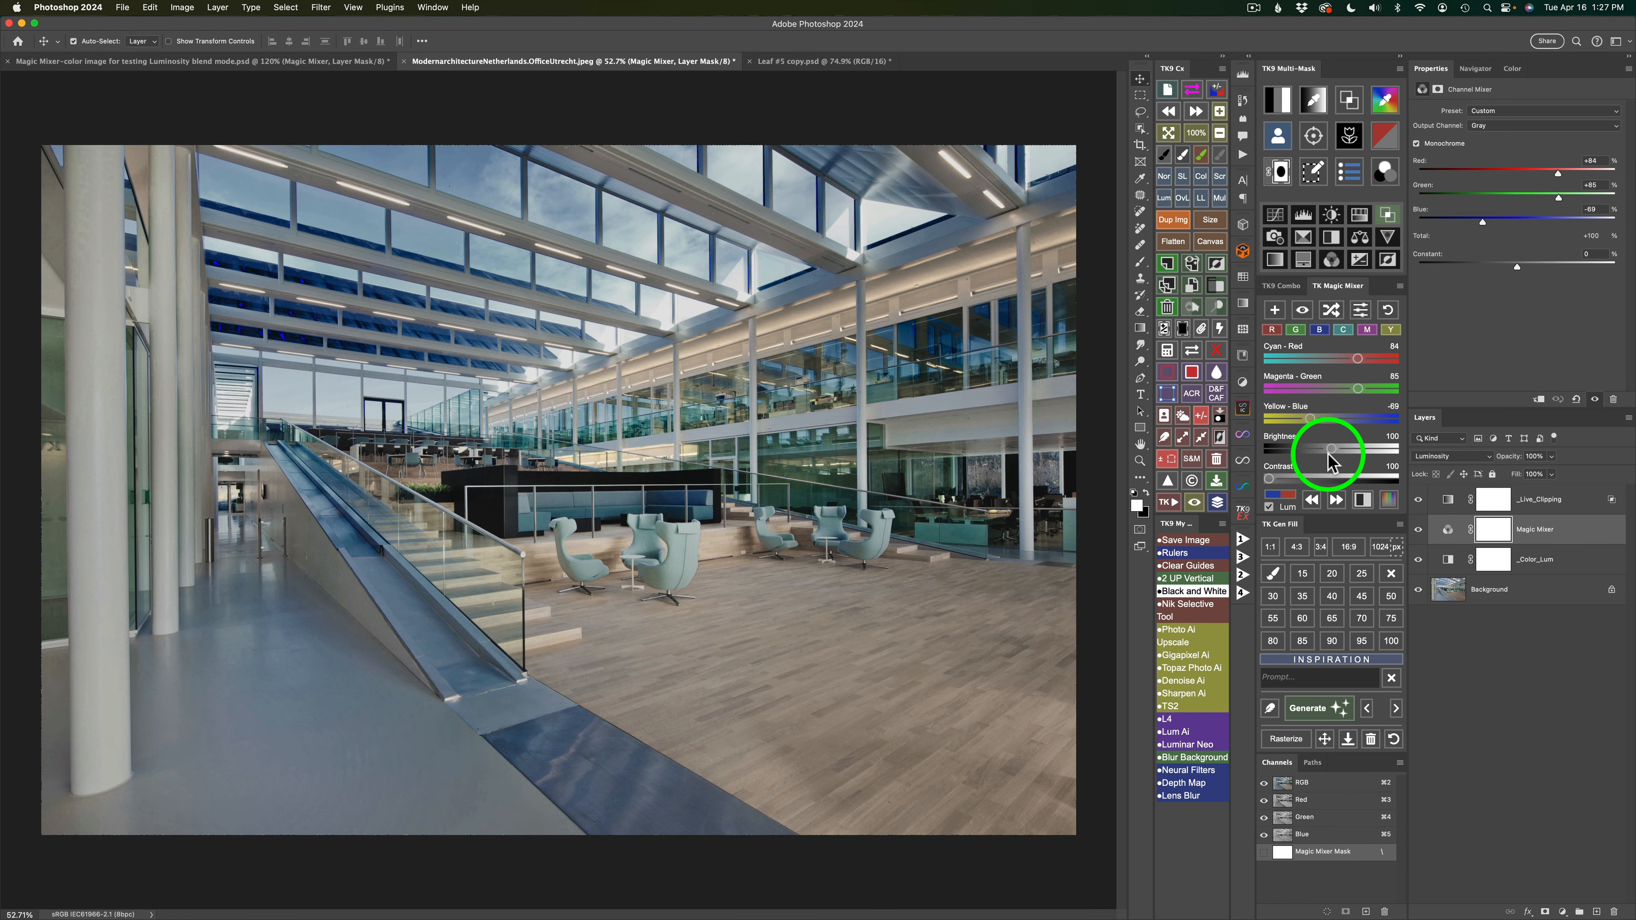
left_click(1284, 498)
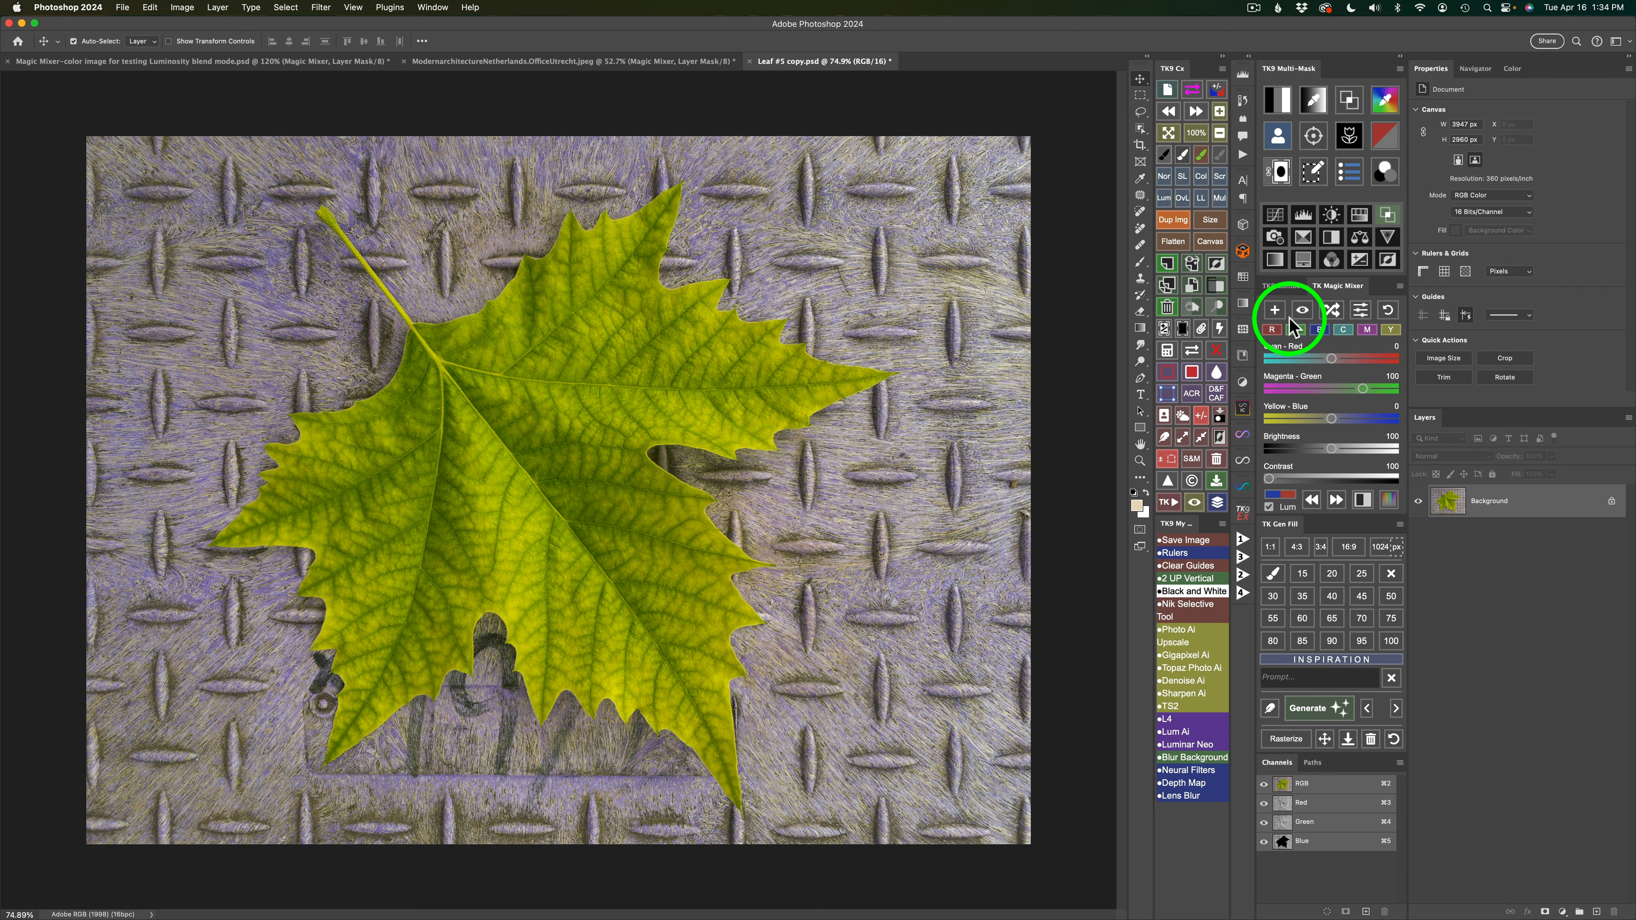
- Add a Magic Mixer layer to the leaf image and turn off its Lum option to make it black and white
left_click(1276, 310)
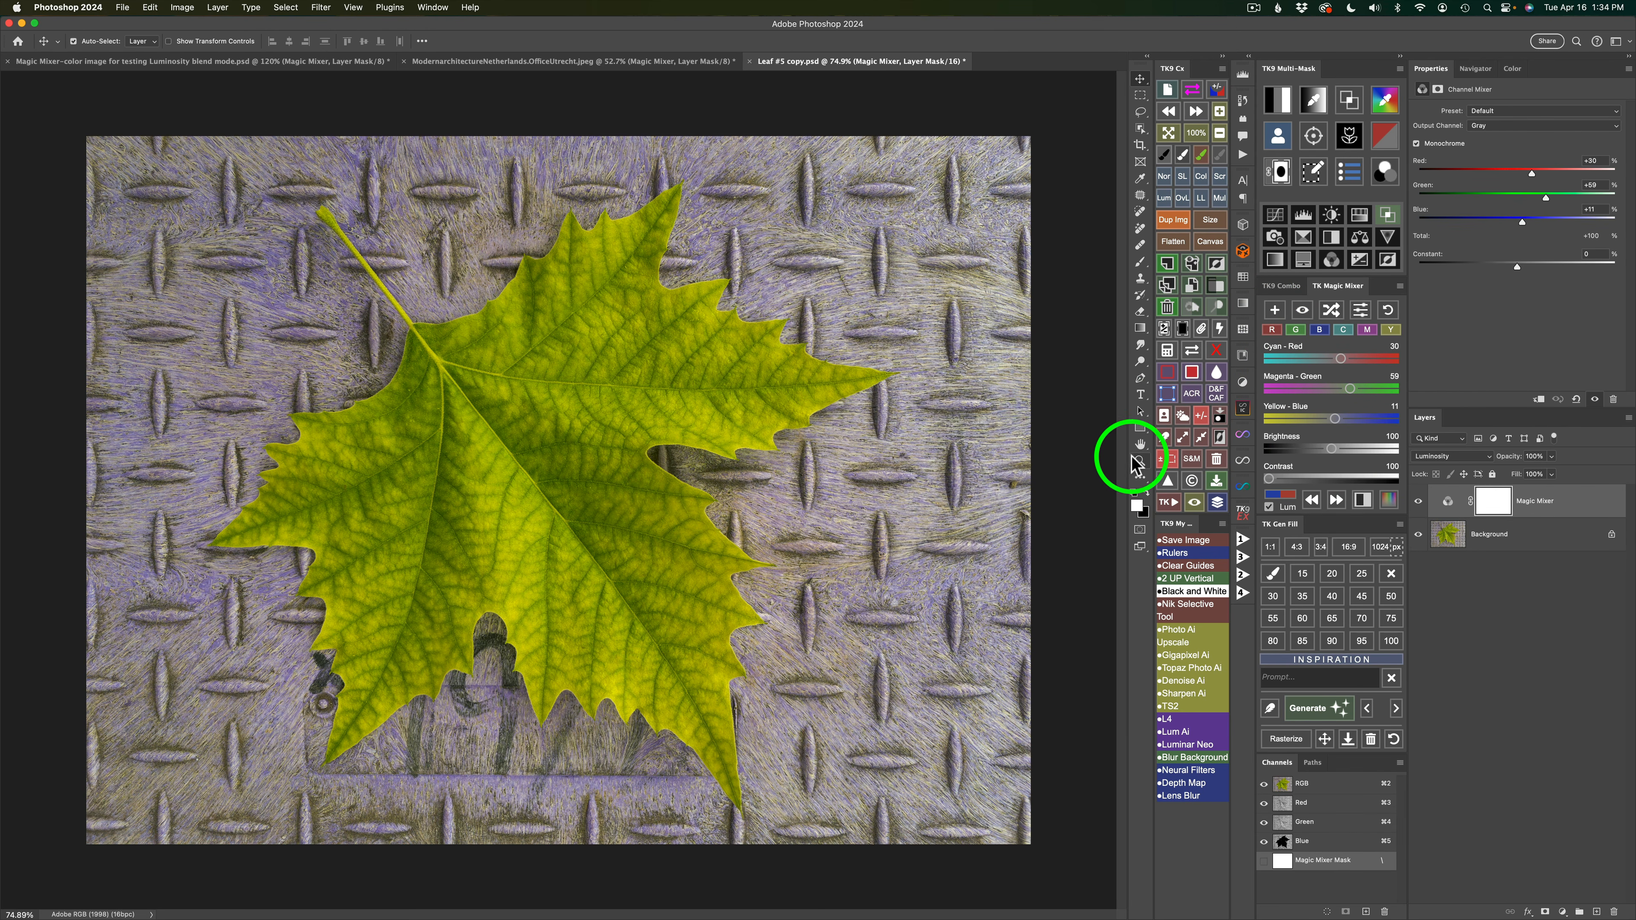
left_click(1269, 507)
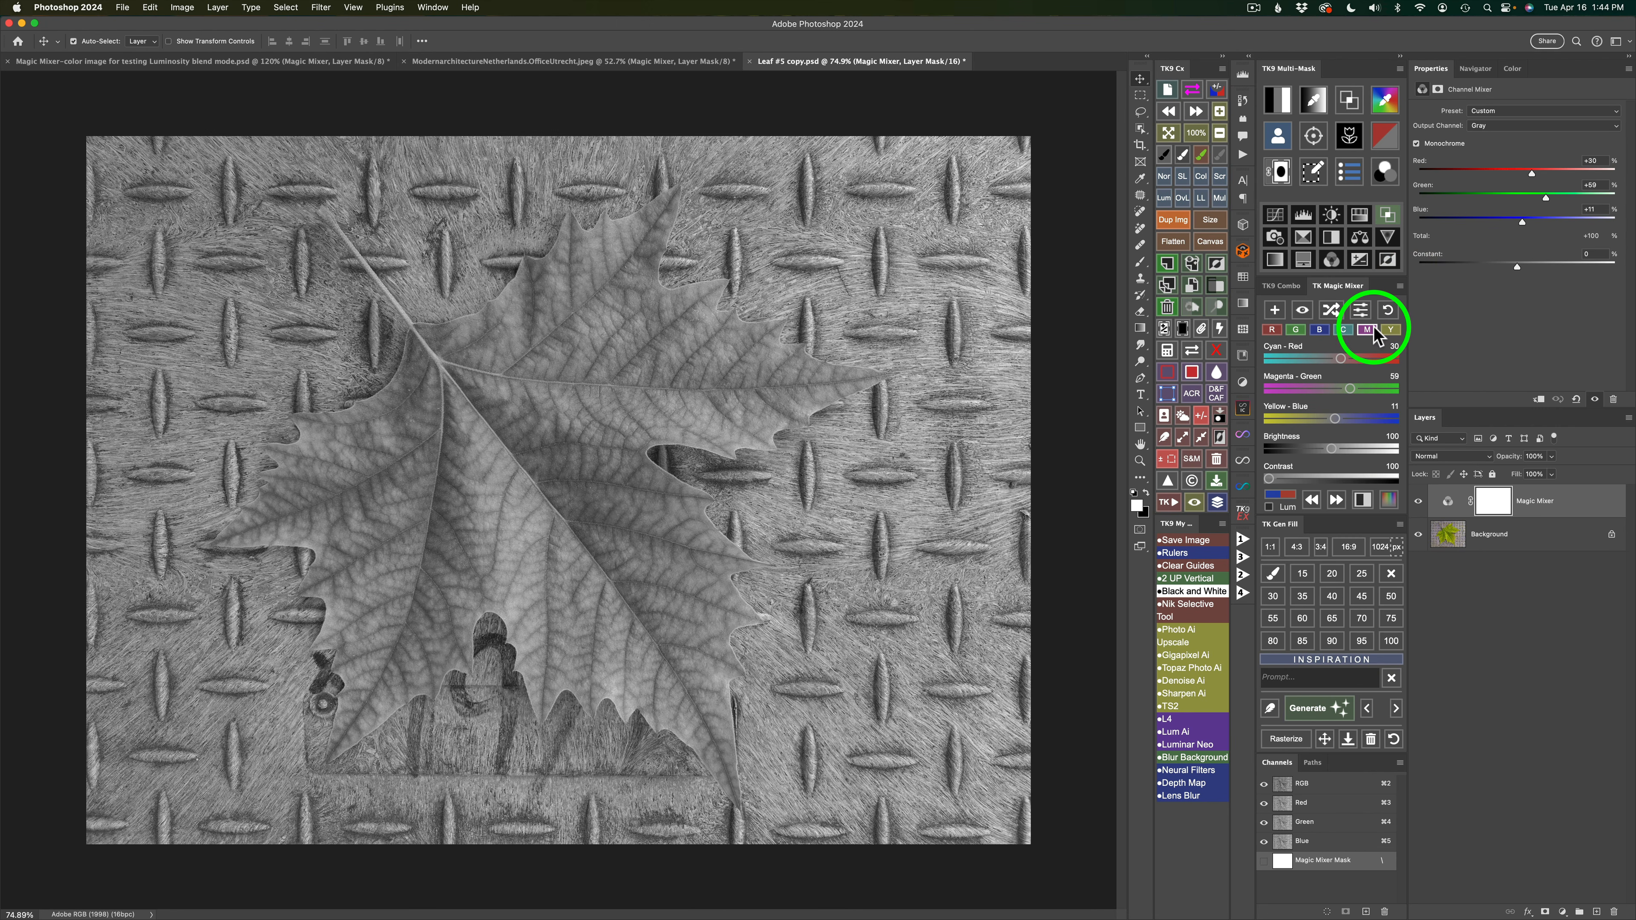
- Generate successive random mixes for the black-and-white leaf, stopping at Cyan - Red 33, Magenta - Green 19 and Yellow - Blue 48
left_click(1331, 314)
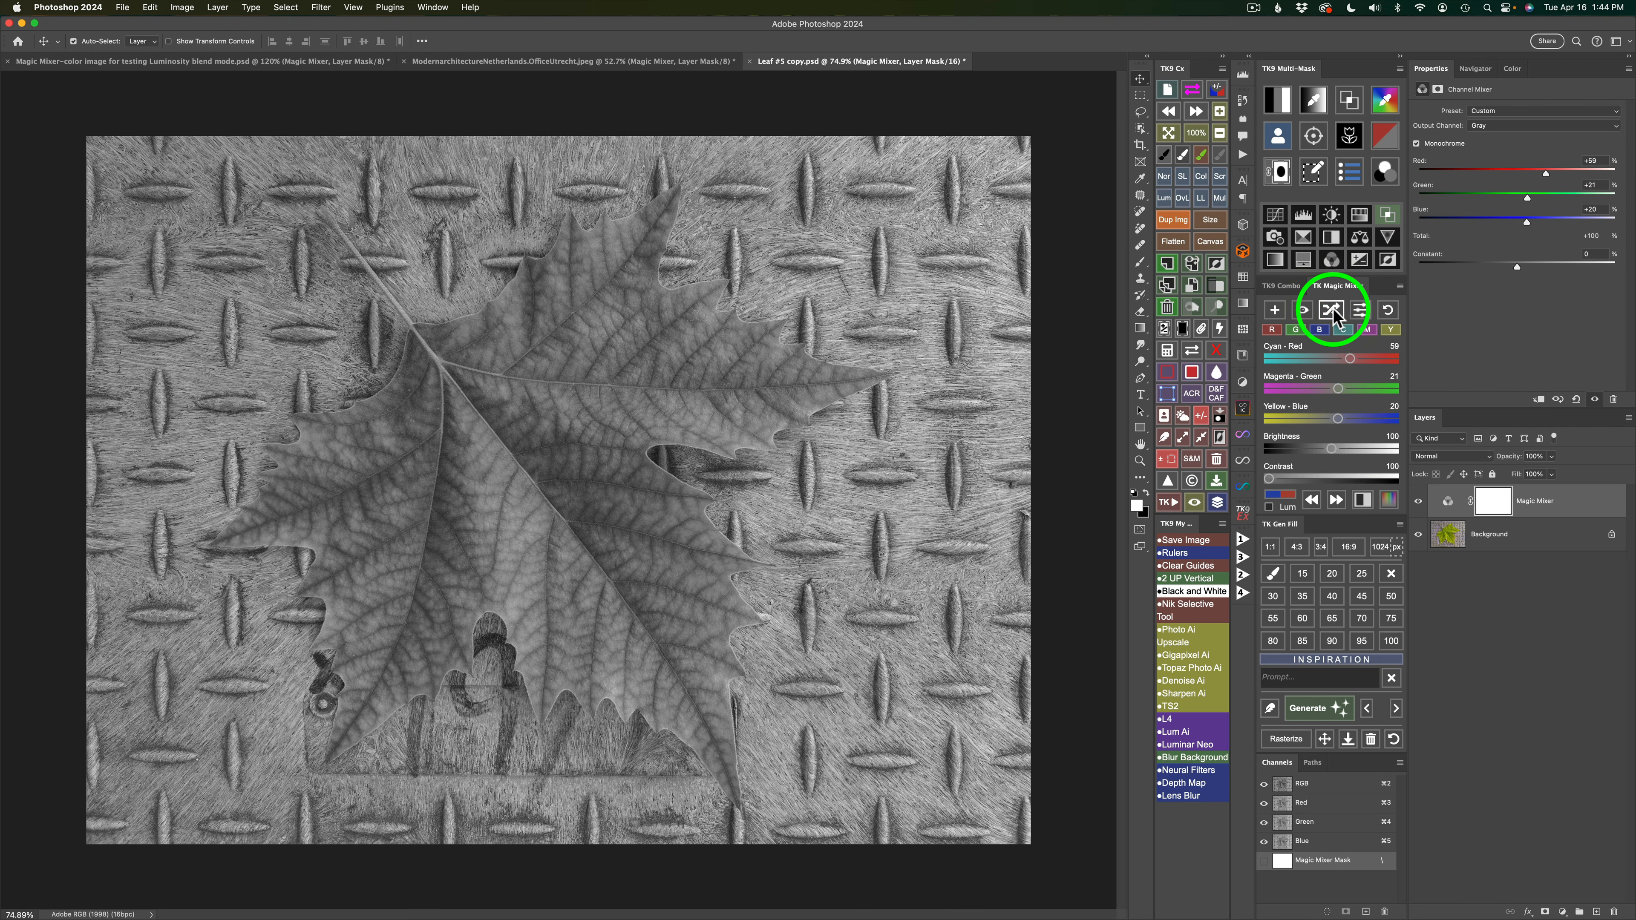
left_click(1331, 313)
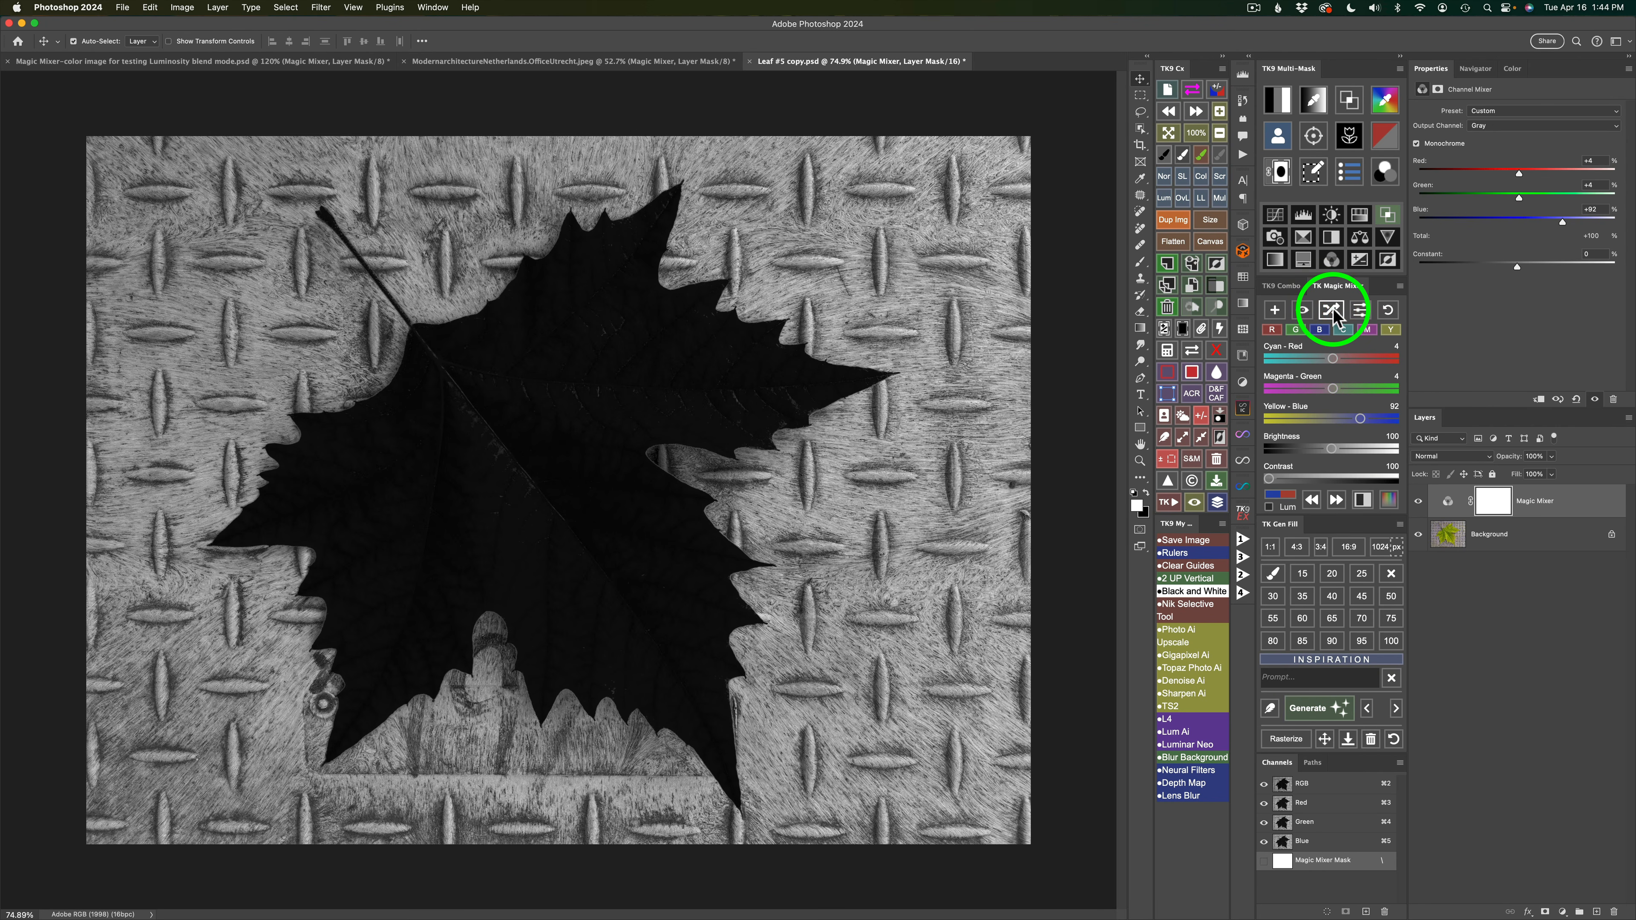
left_click(1332, 313)
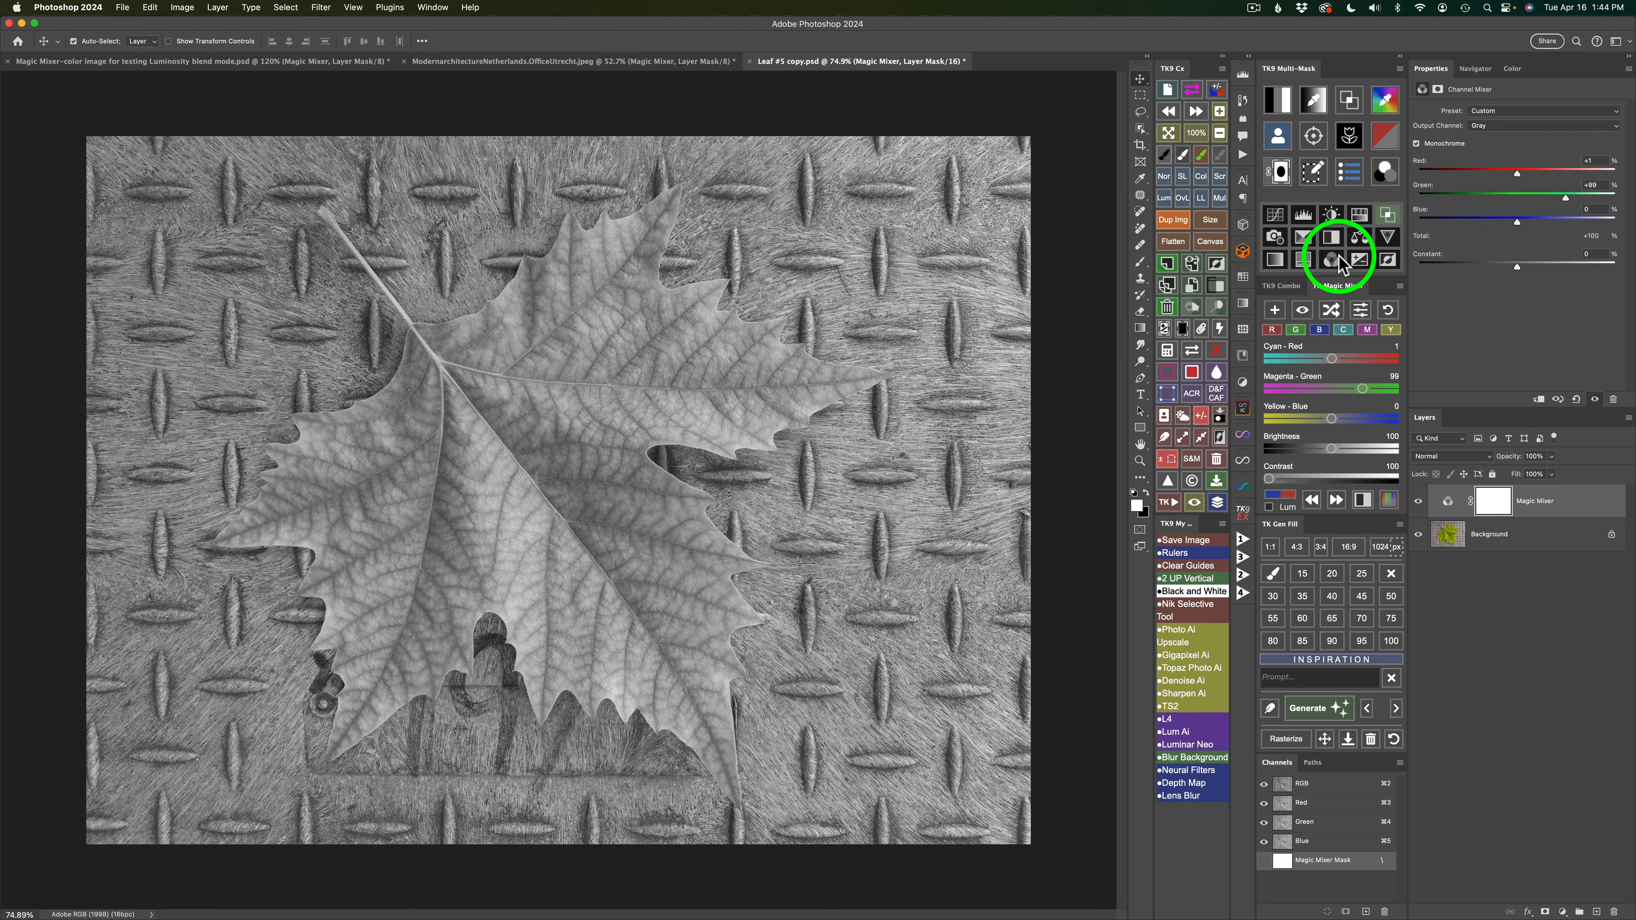
left_click(1332, 312)
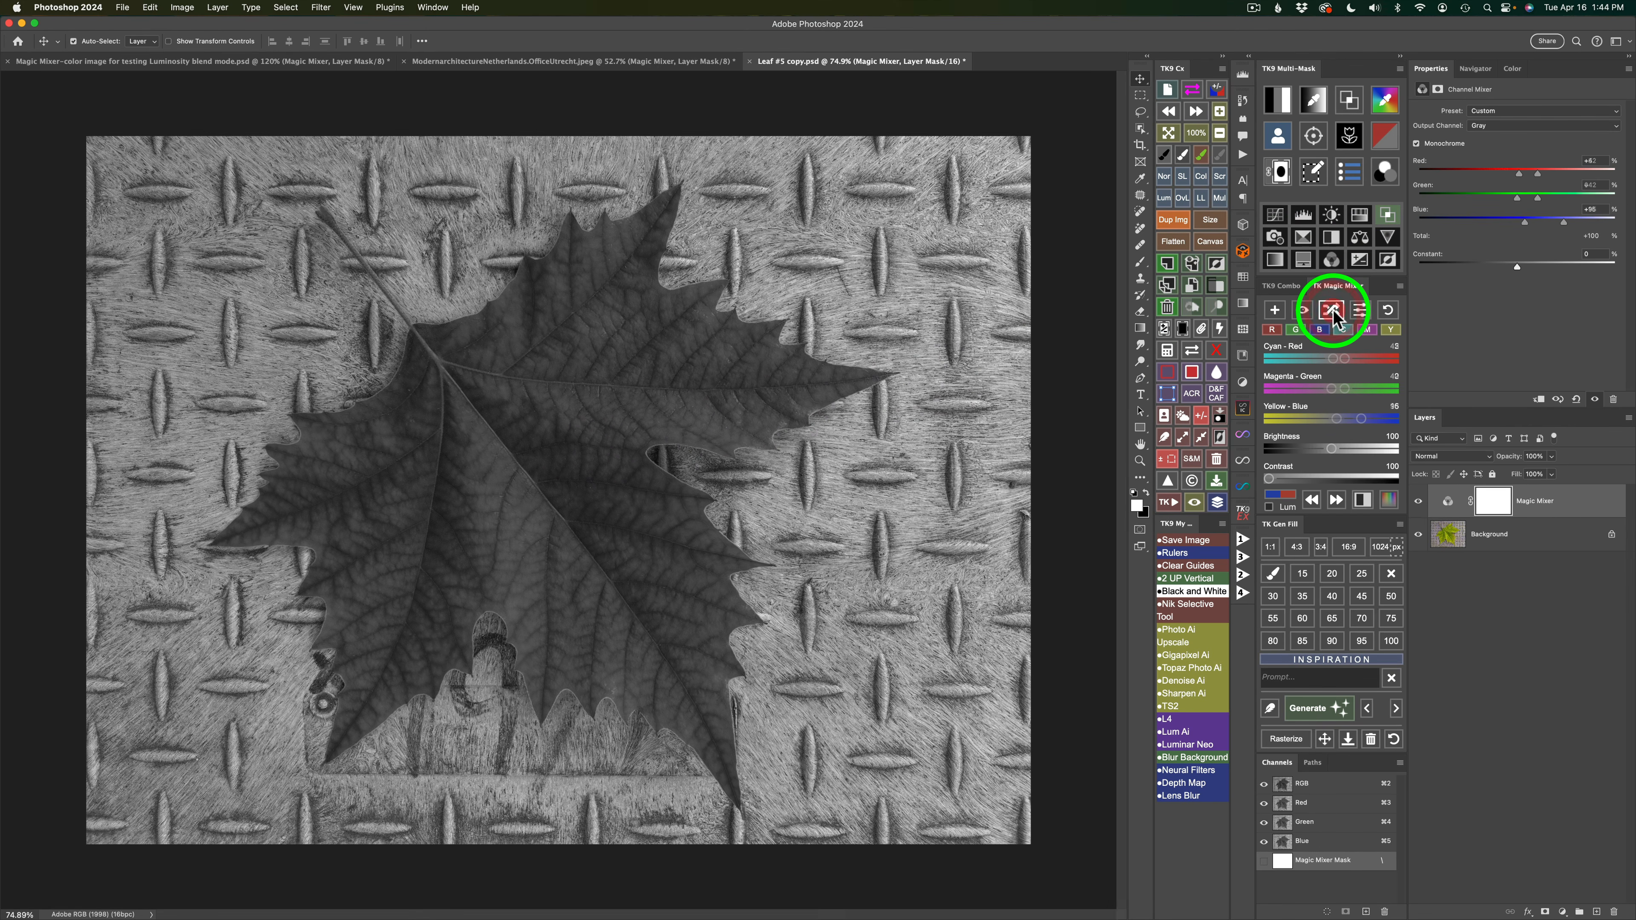
left_click(1332, 311)
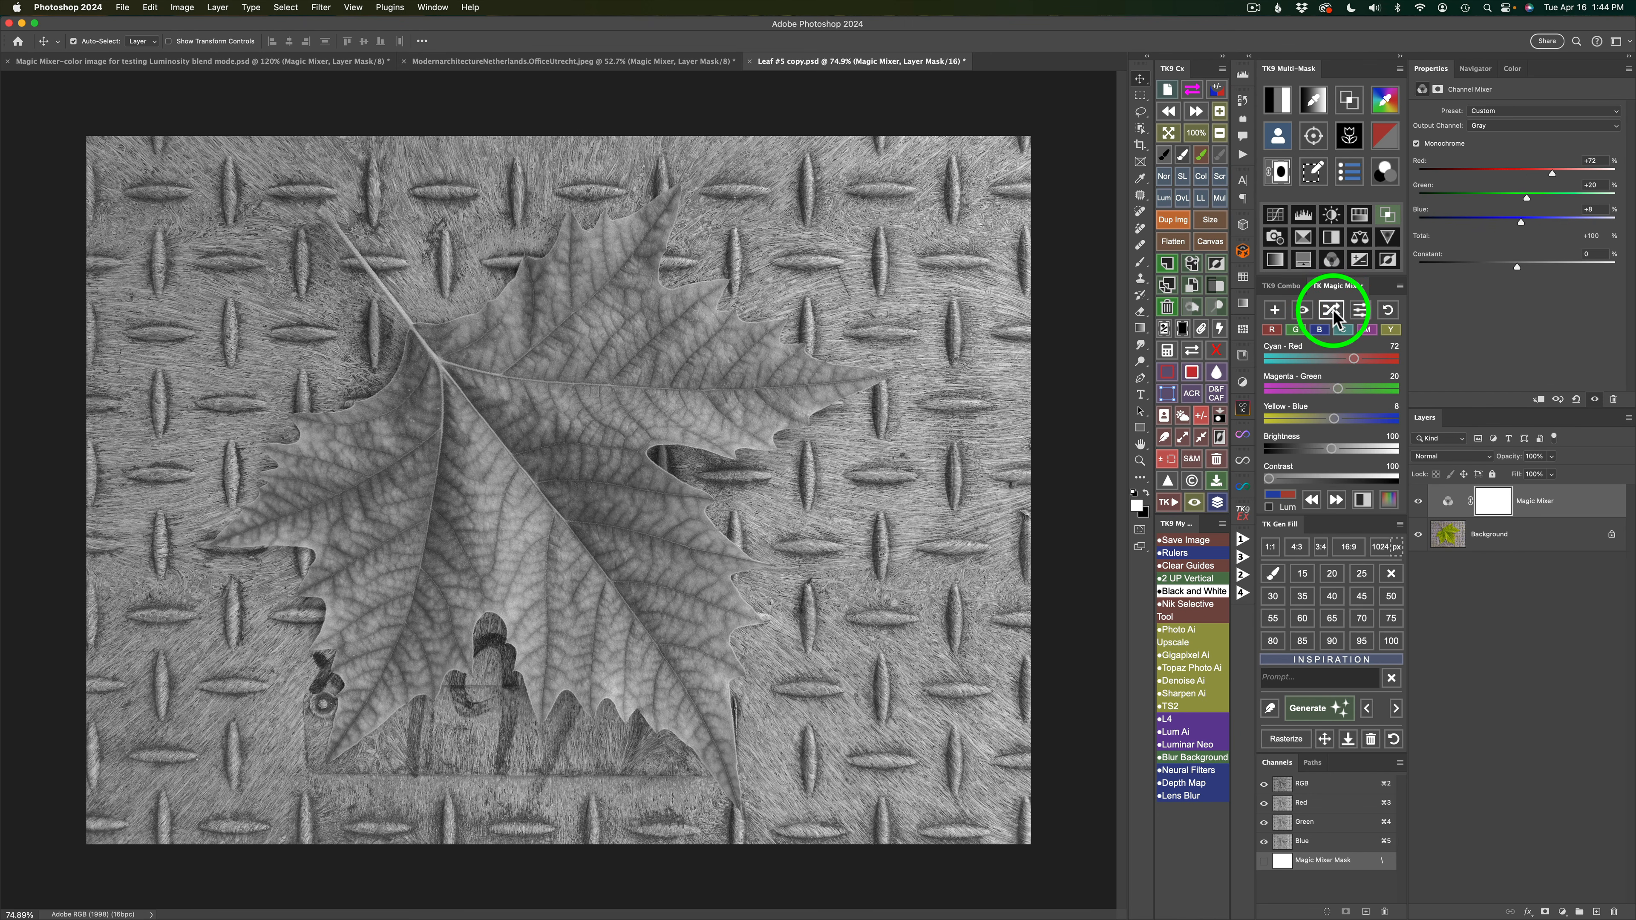
left_click(1334, 312)
left_click(1333, 312)
left_click(1333, 312)
left_click(1334, 311)
left_click(1333, 312)
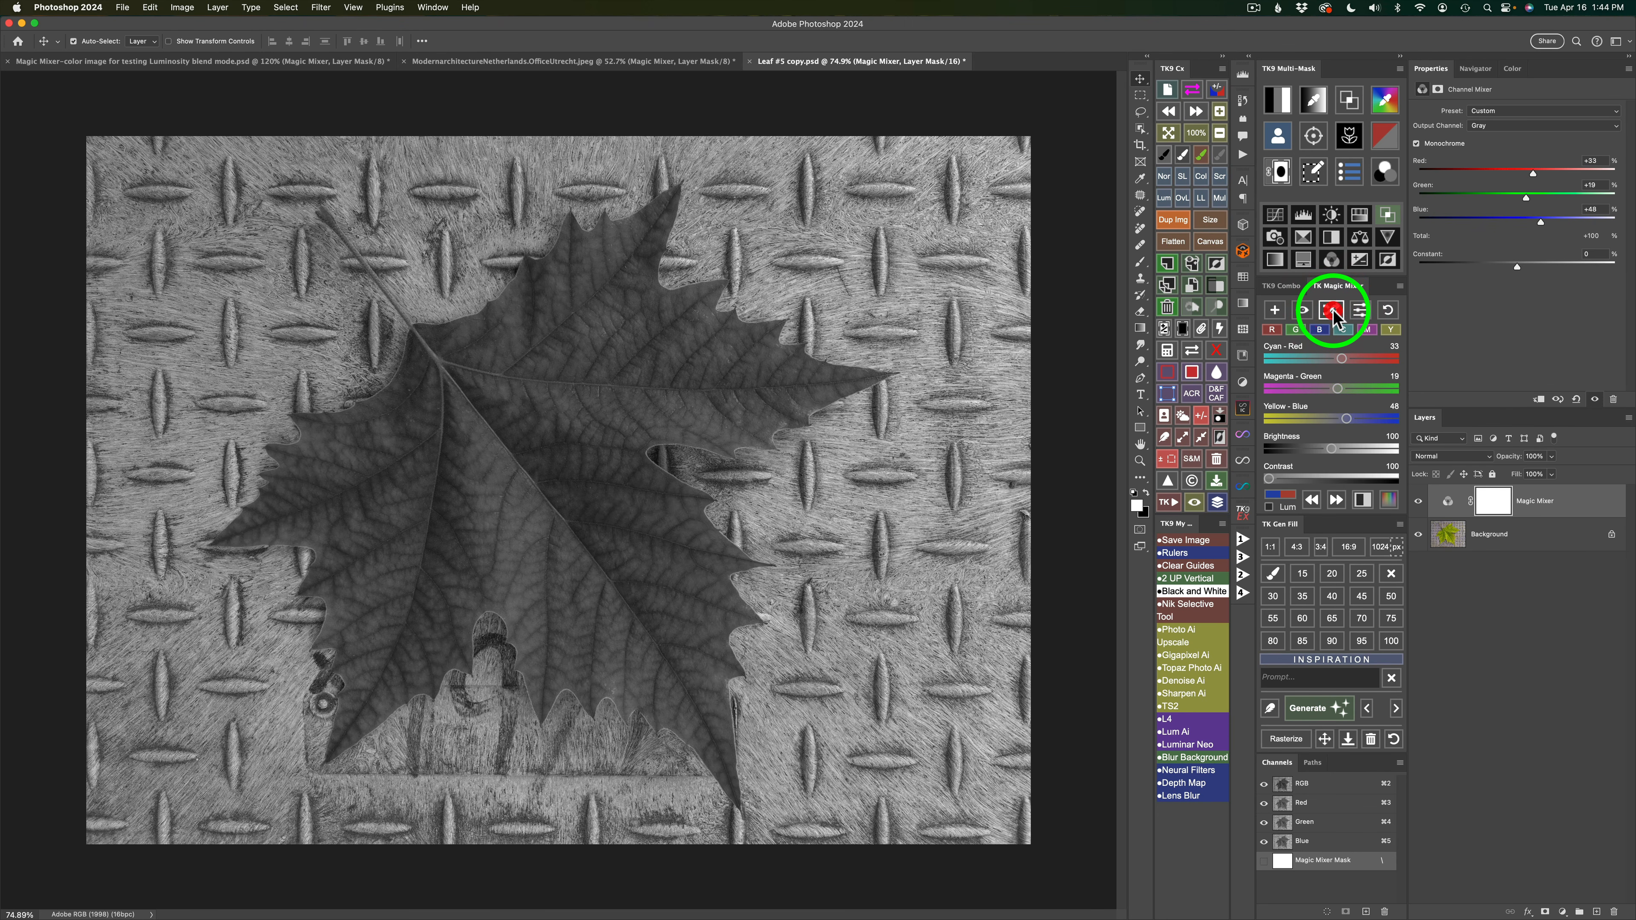
left_click(1333, 311)
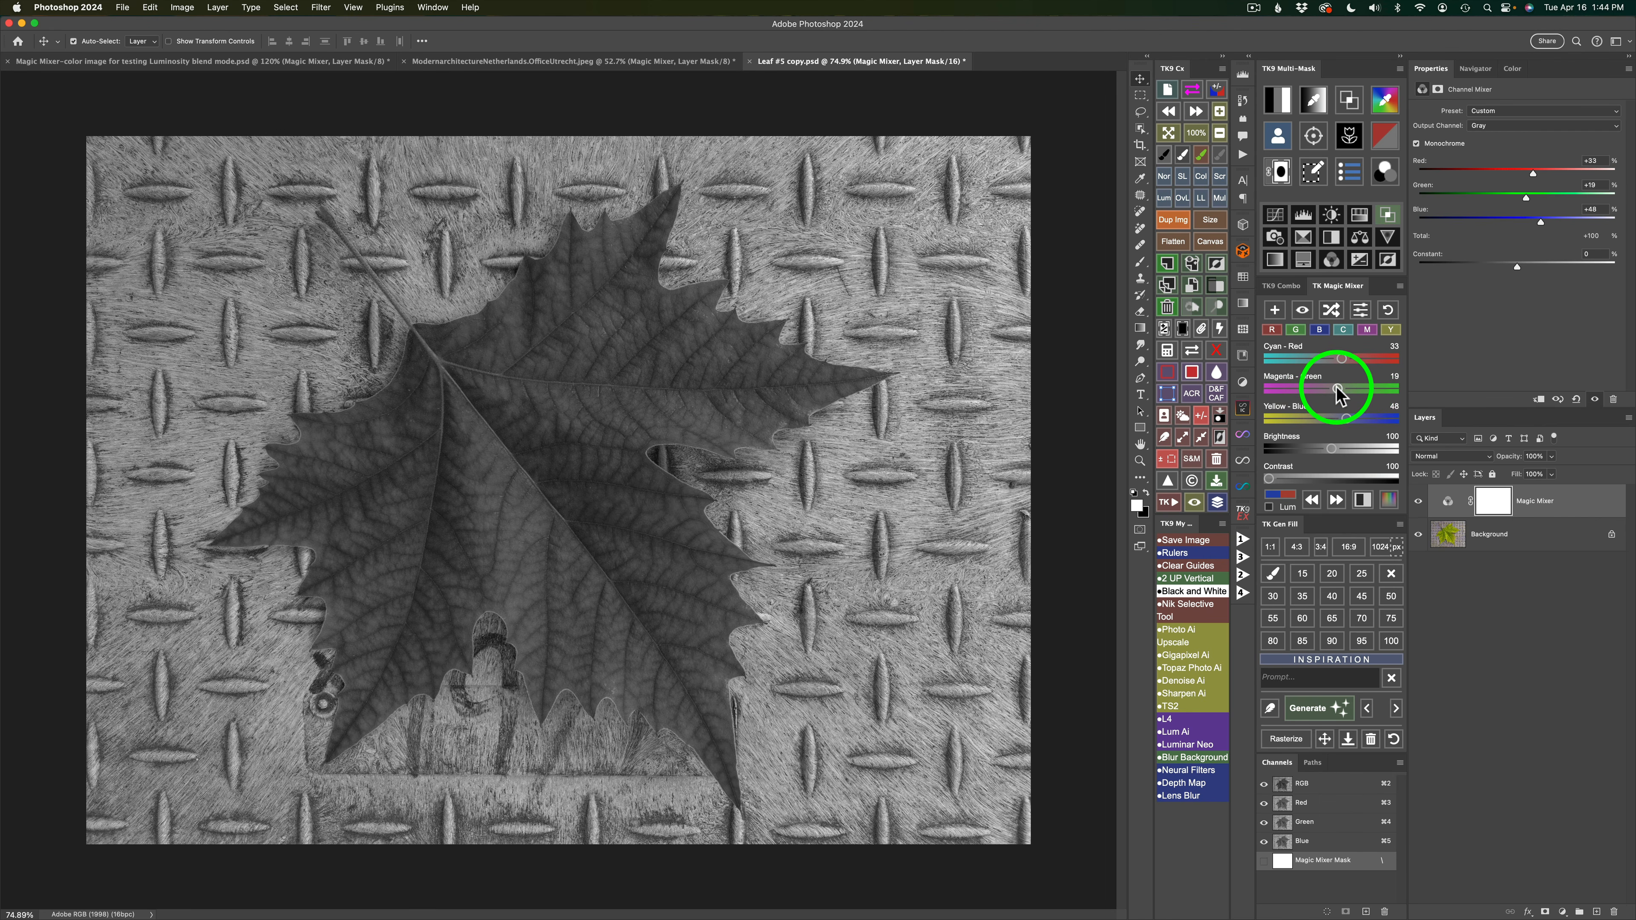
- Darken the leaf by setting Magenta - Green to -30, and raise the Magic Mixer brightness to 118
left_click_drag(1336, 388, 1322, 390)
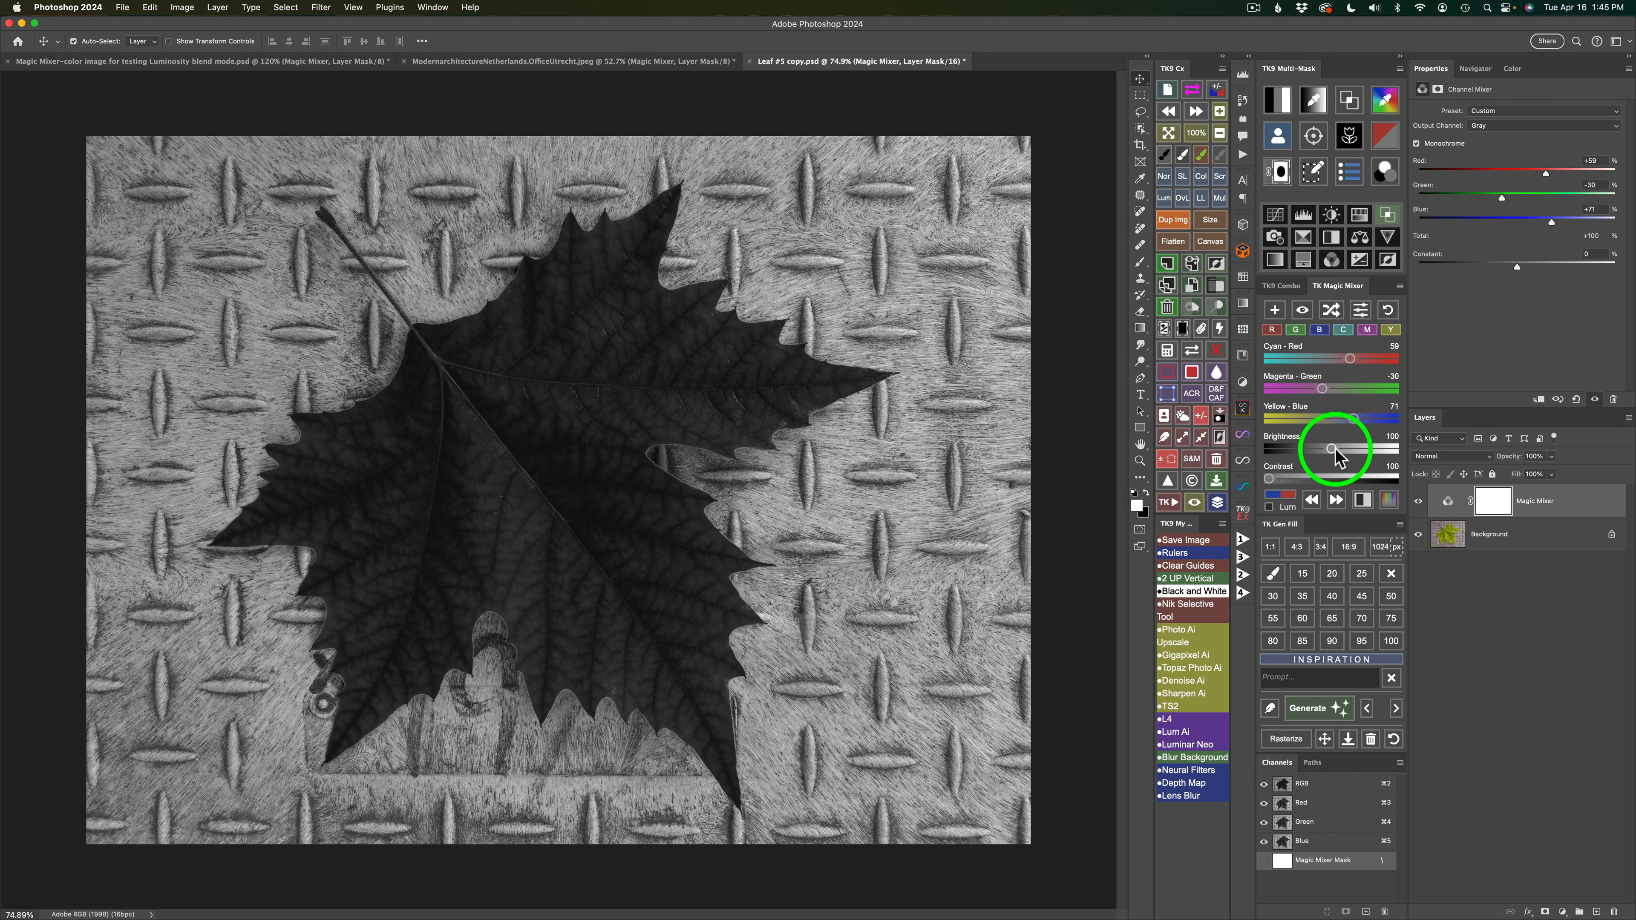
left_click_drag(1332, 452, 1342, 451)
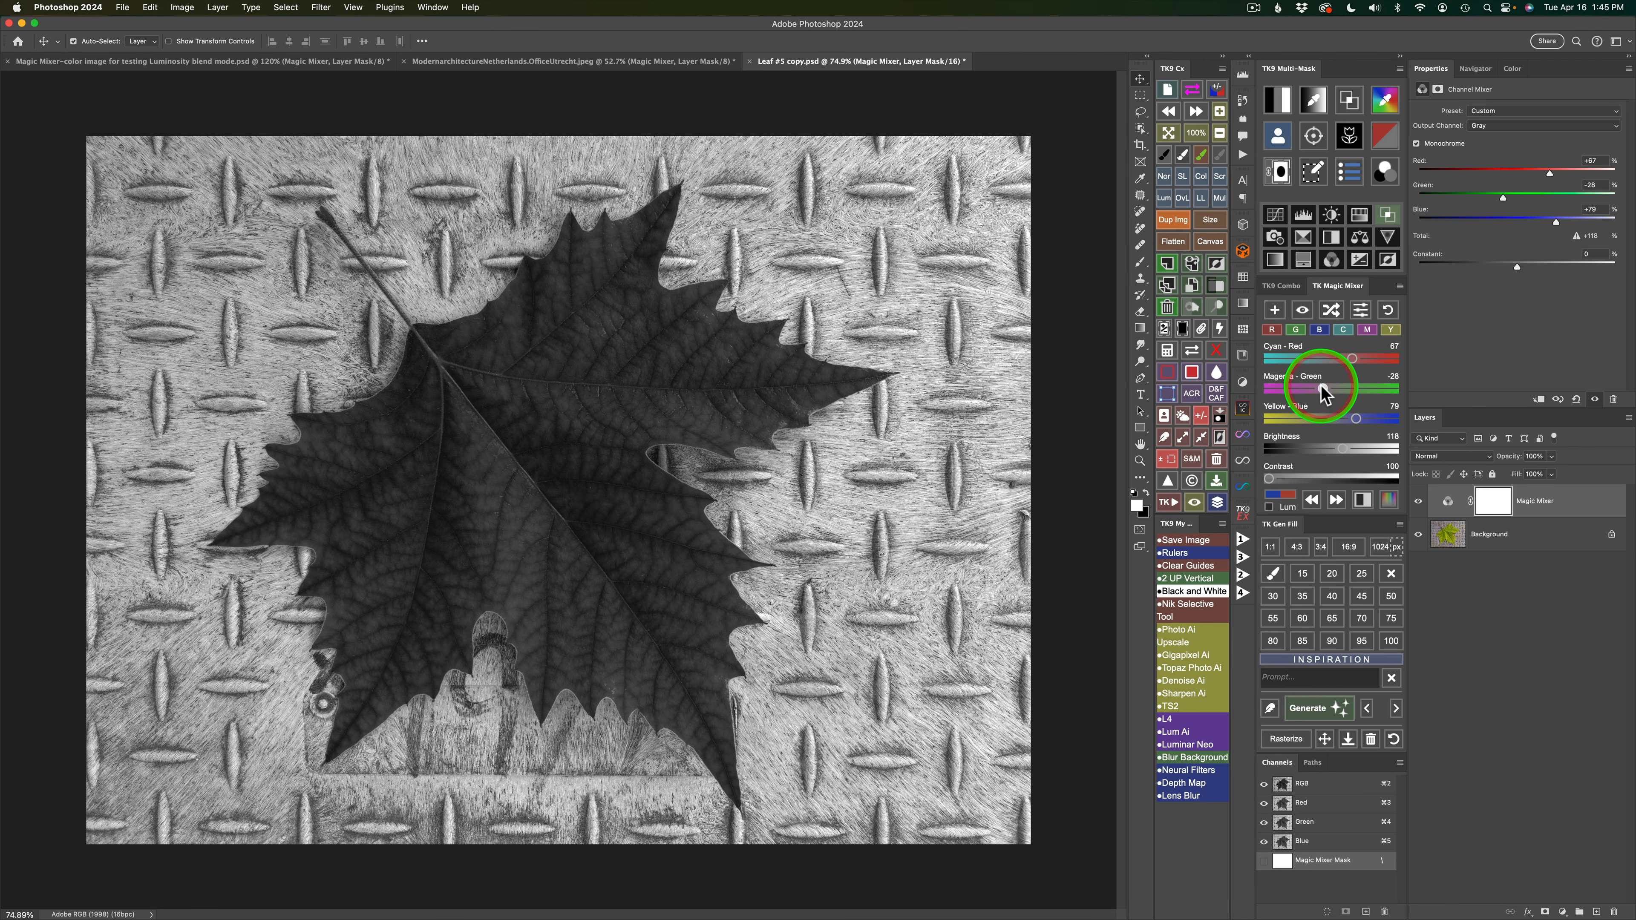
left_click_drag(1324, 393, 1323, 388)
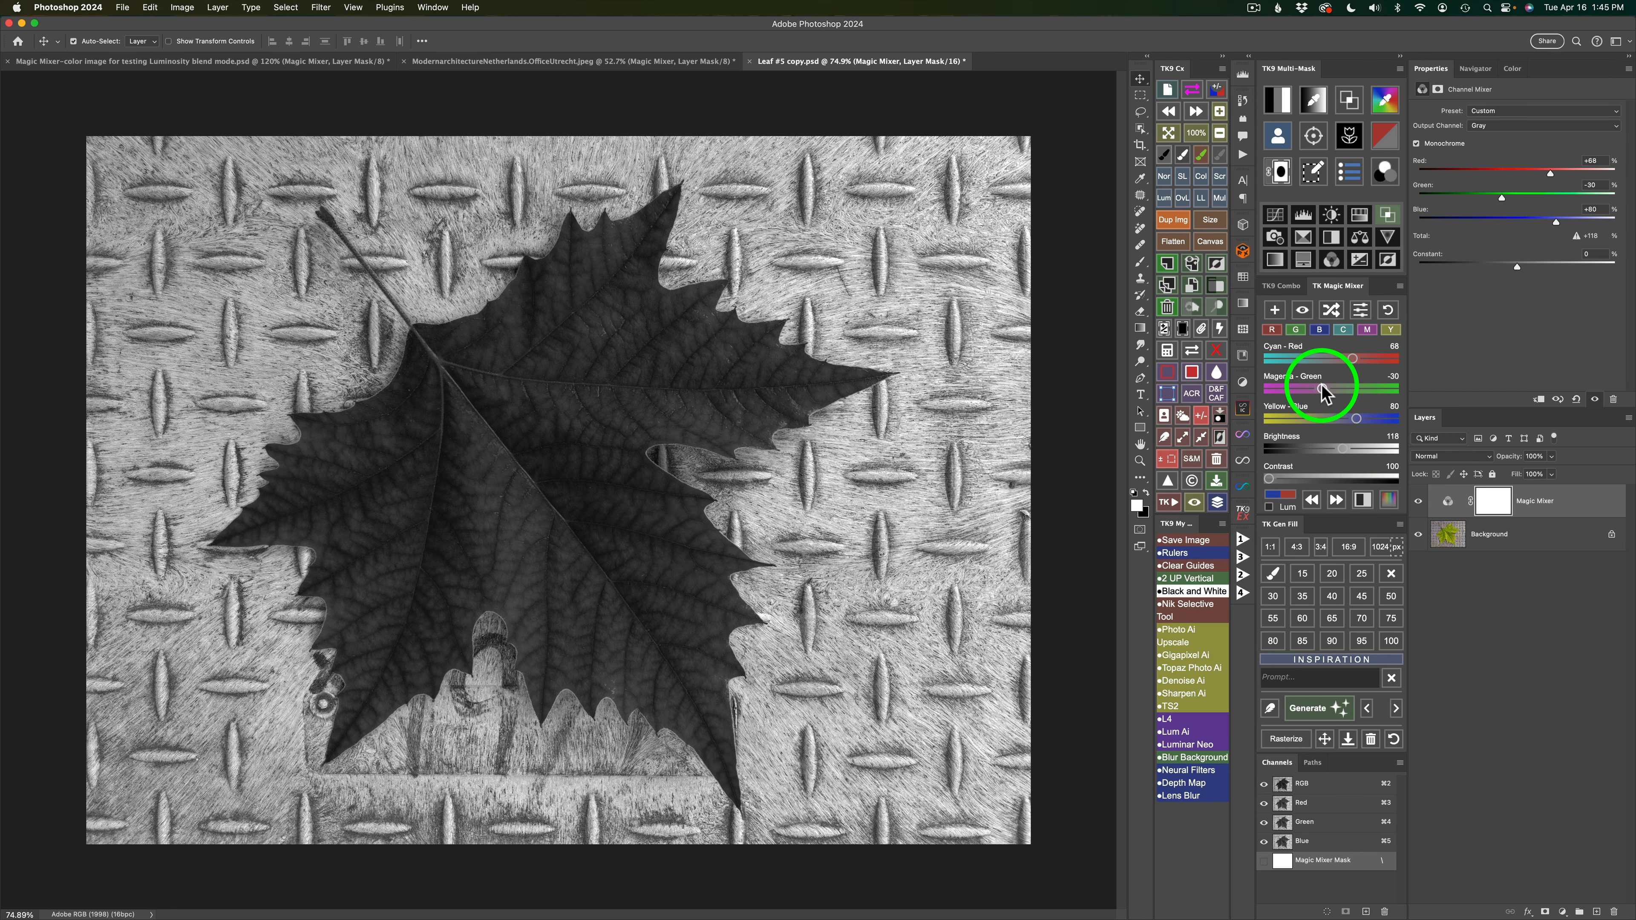
- Turn on the live clipping preview for the leaf image and lower the Magic Mixer brightness to 108
left_click(1282, 496)
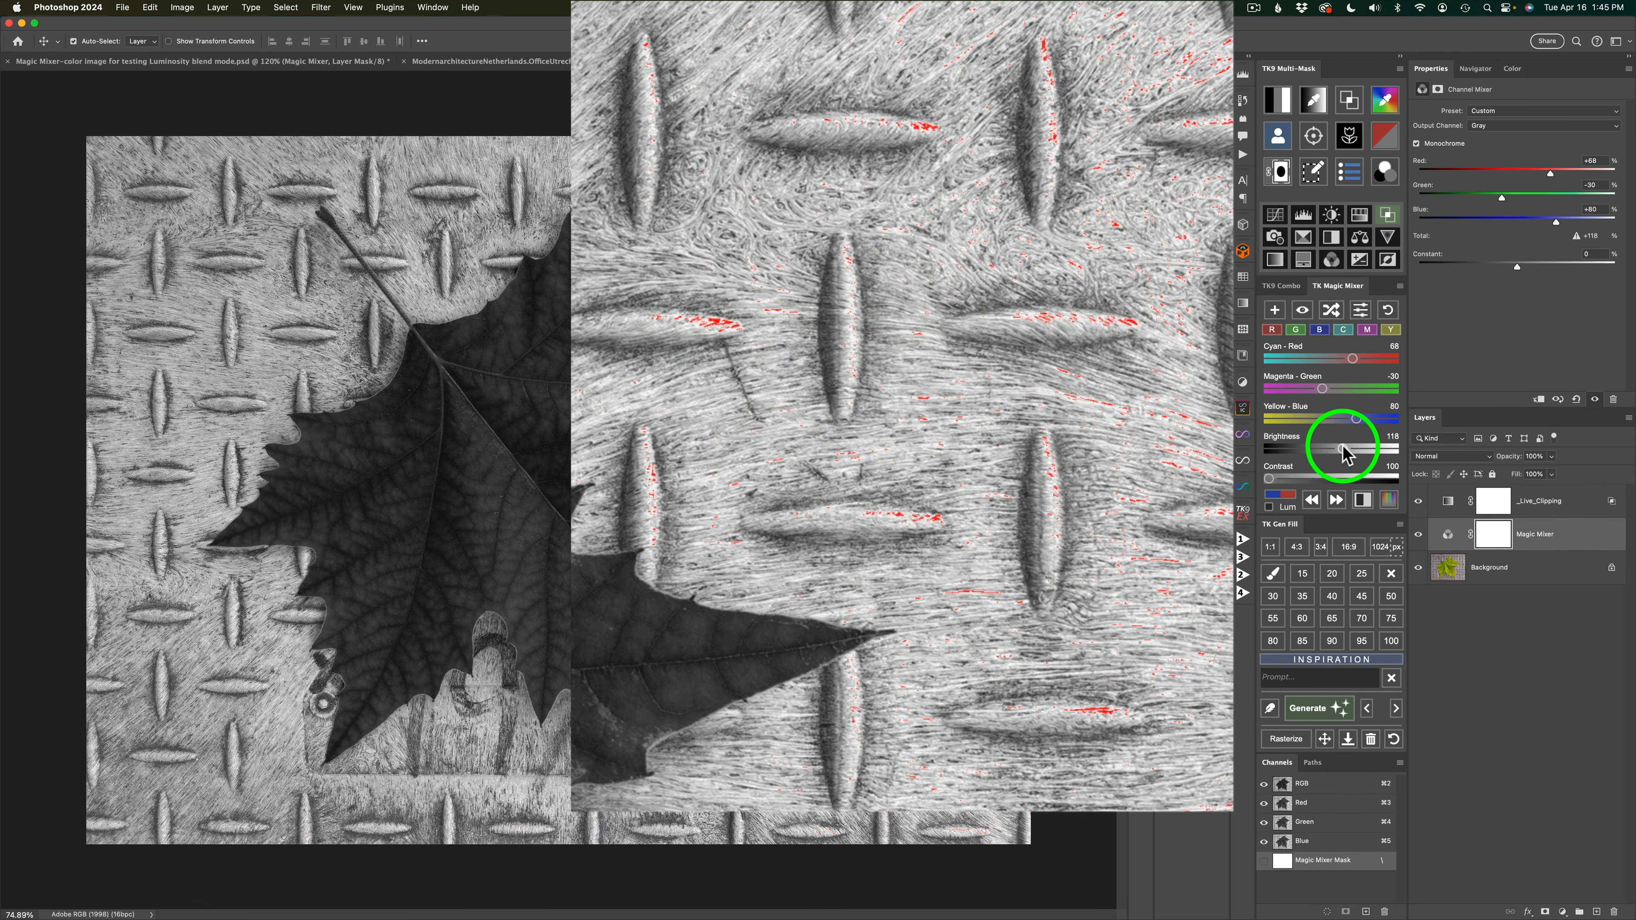
left_click_drag(1341, 449, 1335, 448)
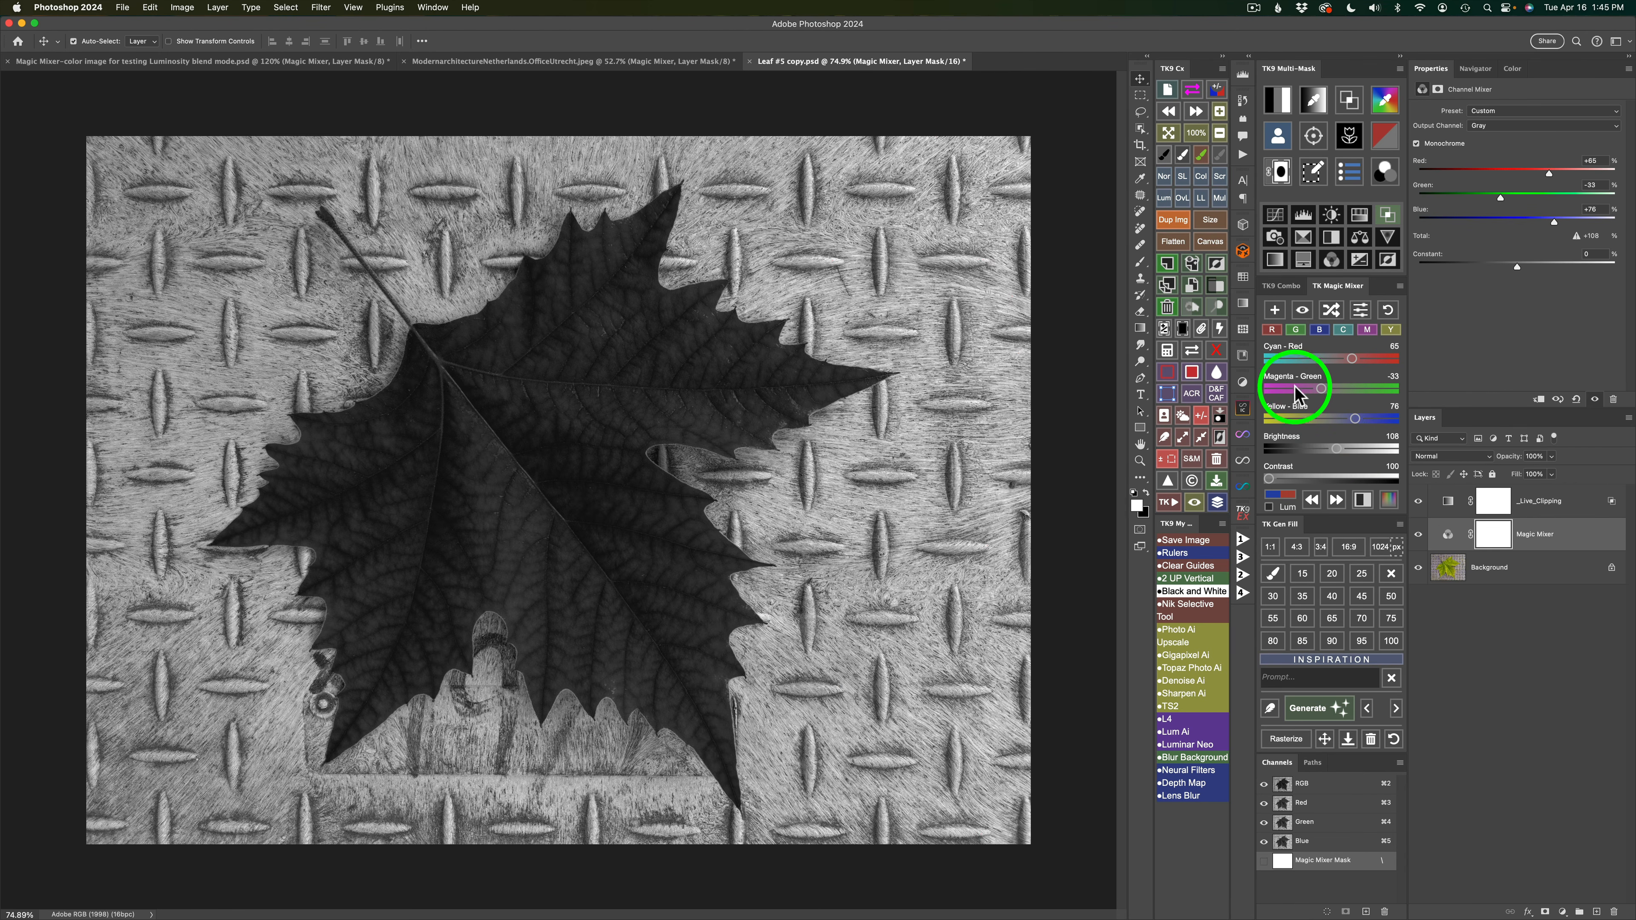
- Compare the leaf image with the Magic Mixer layer hidden and shown, and remove the _Live_Clipping layer
left_click(1303, 311)
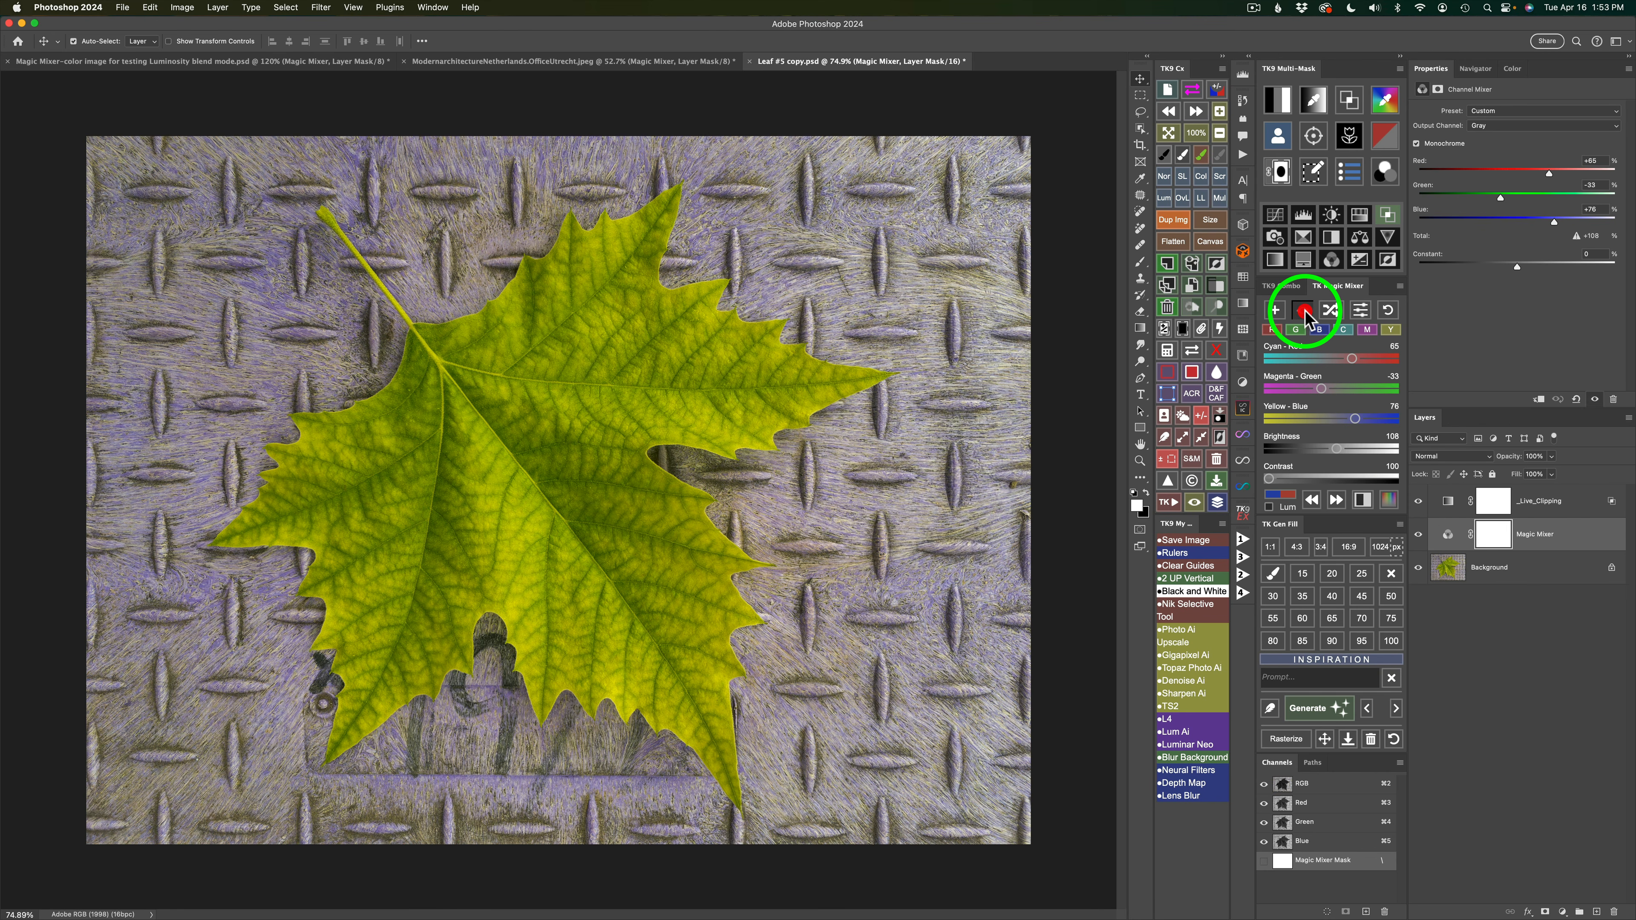
left_click(1302, 310)
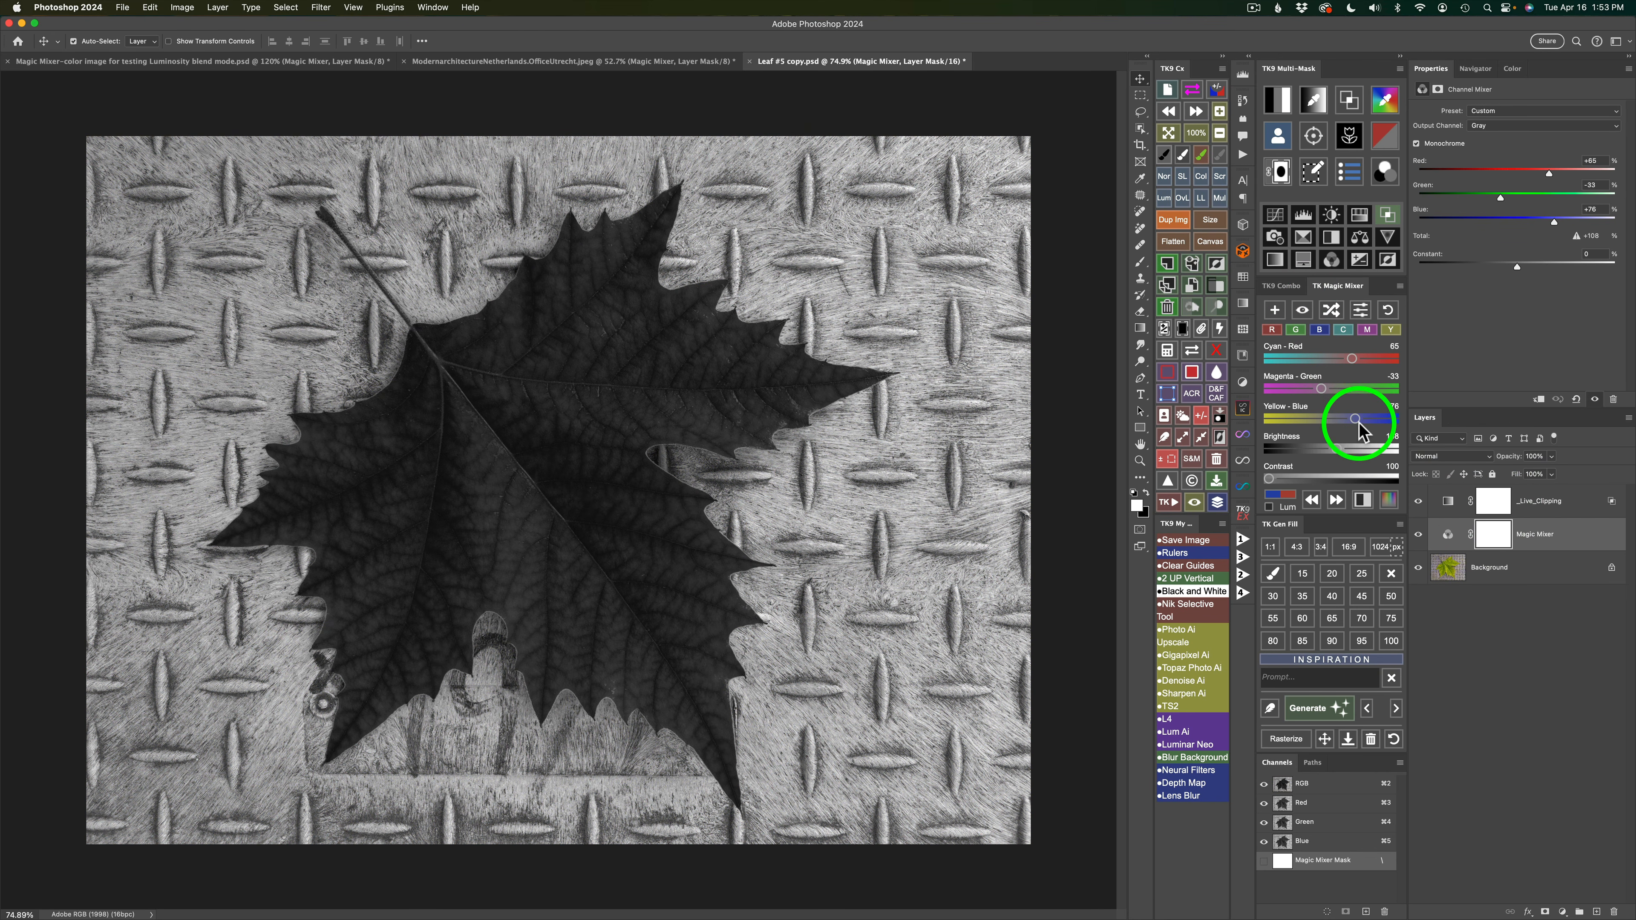
left_click(1280, 499)
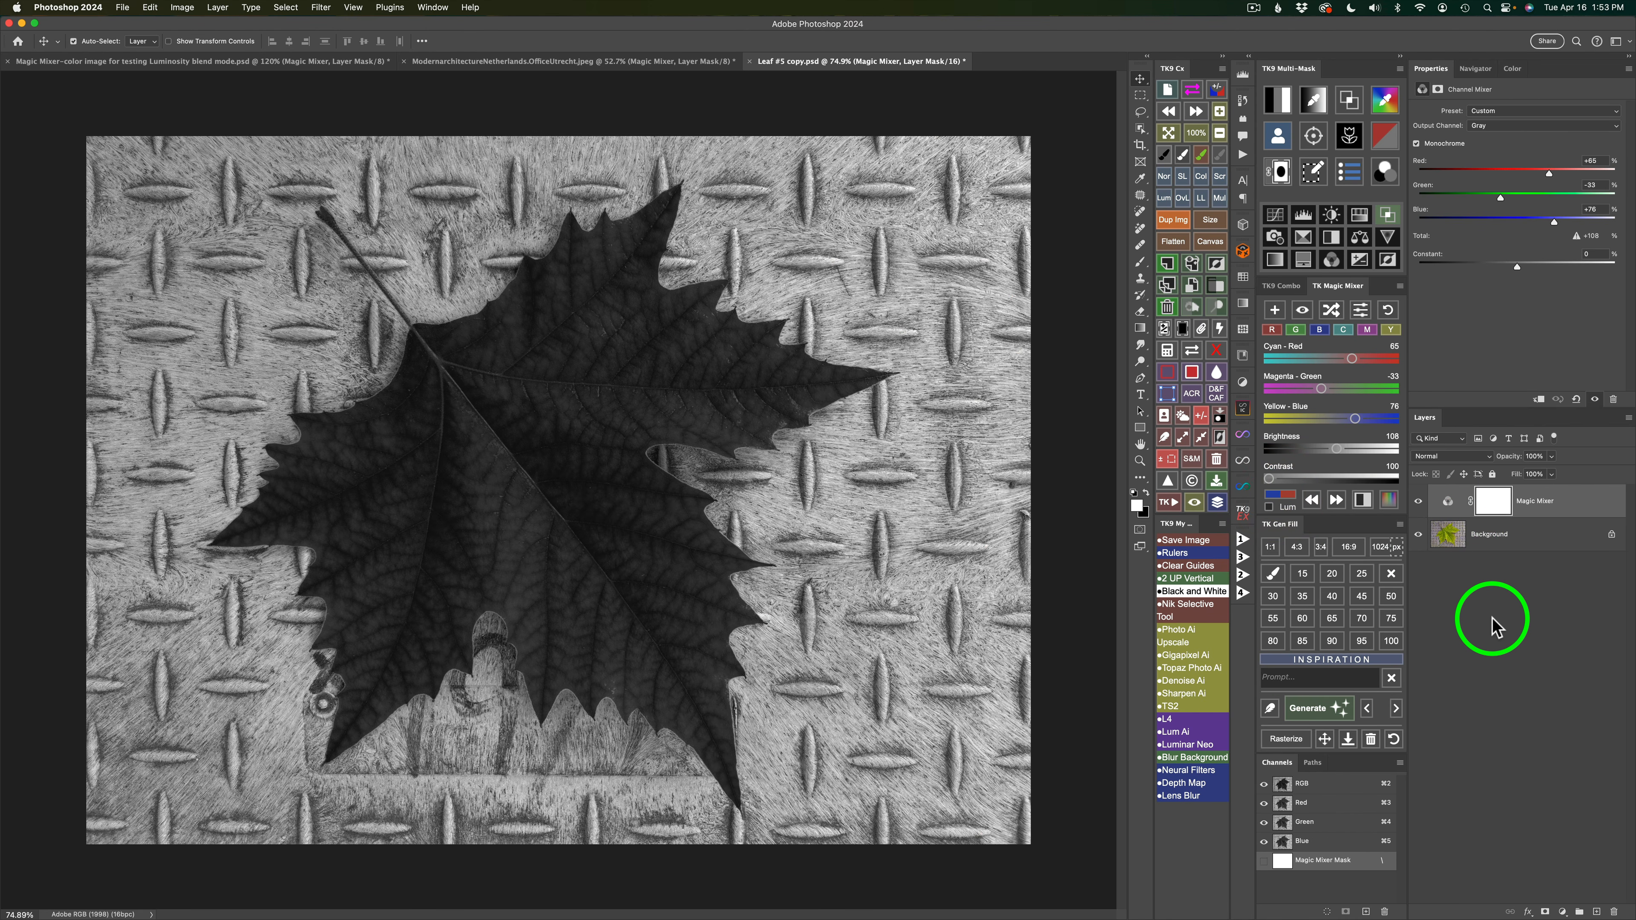